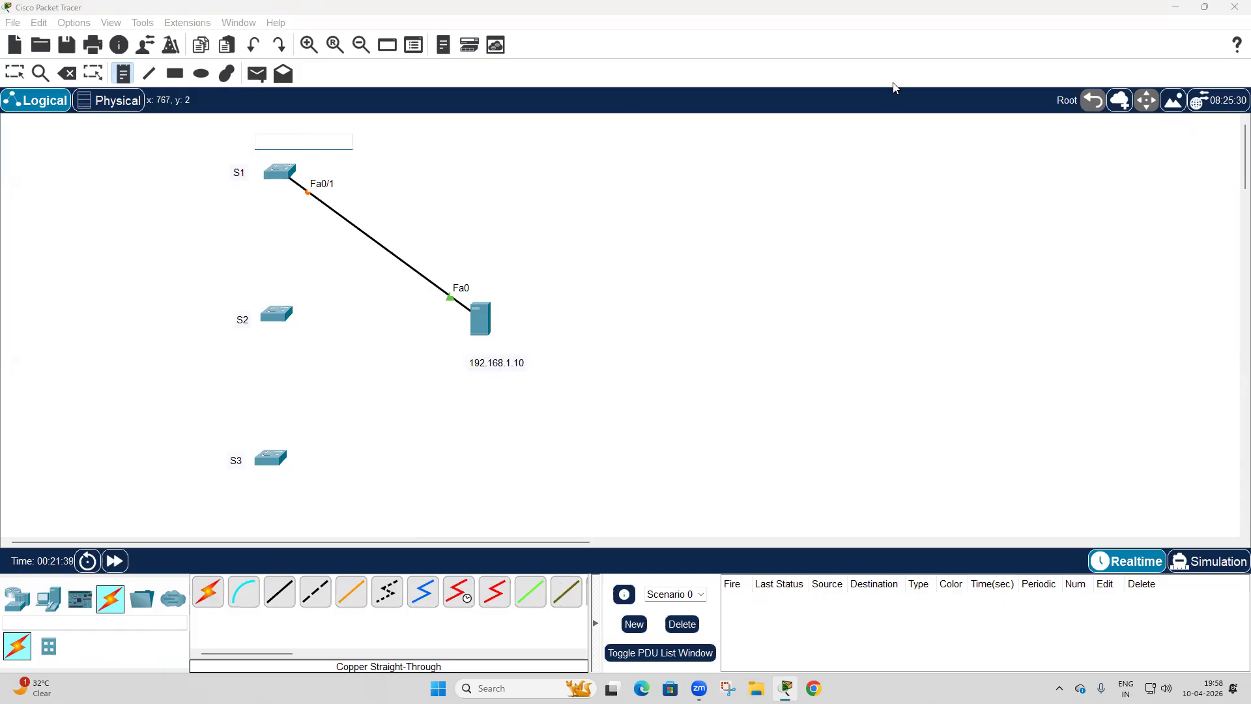
# Label switch S1 with the note 192.168.1.1 and place copies of that note above switches S2 and S3.
pyautogui.write('192.168.1.1')
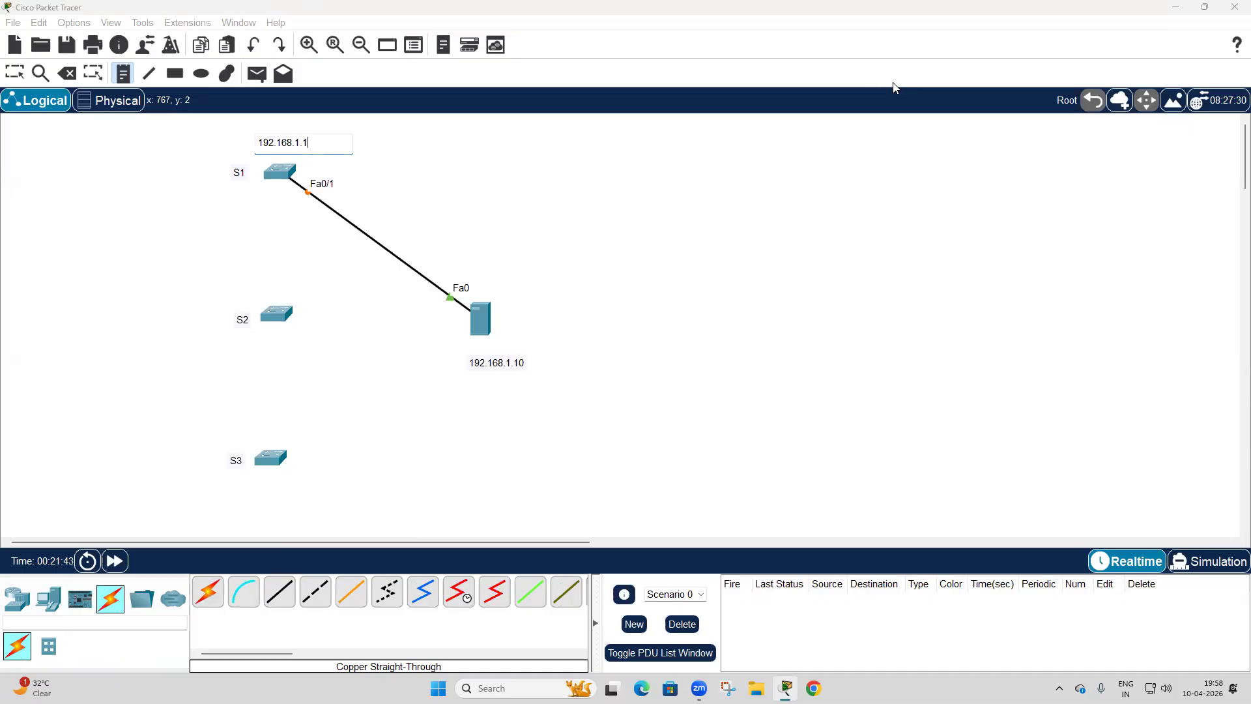
pyautogui.click(14, 72)
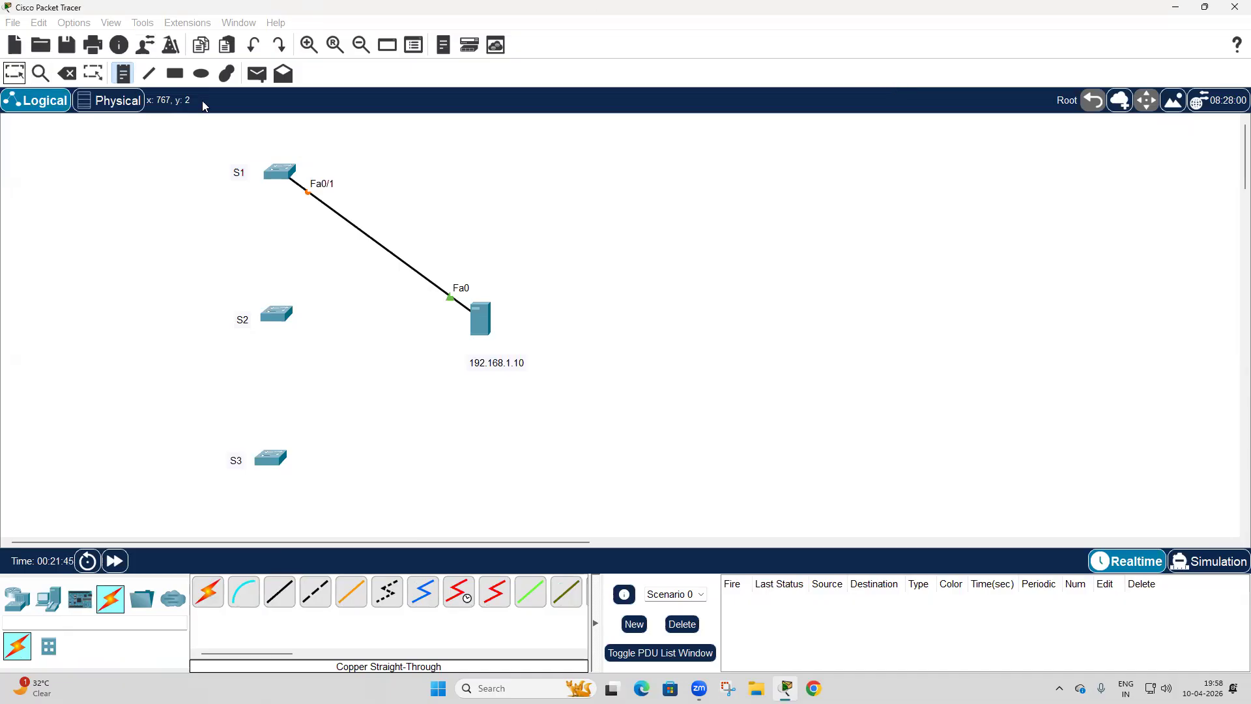
pyautogui.moveTo(304, 143); pyautogui.dragTo(282, 292)
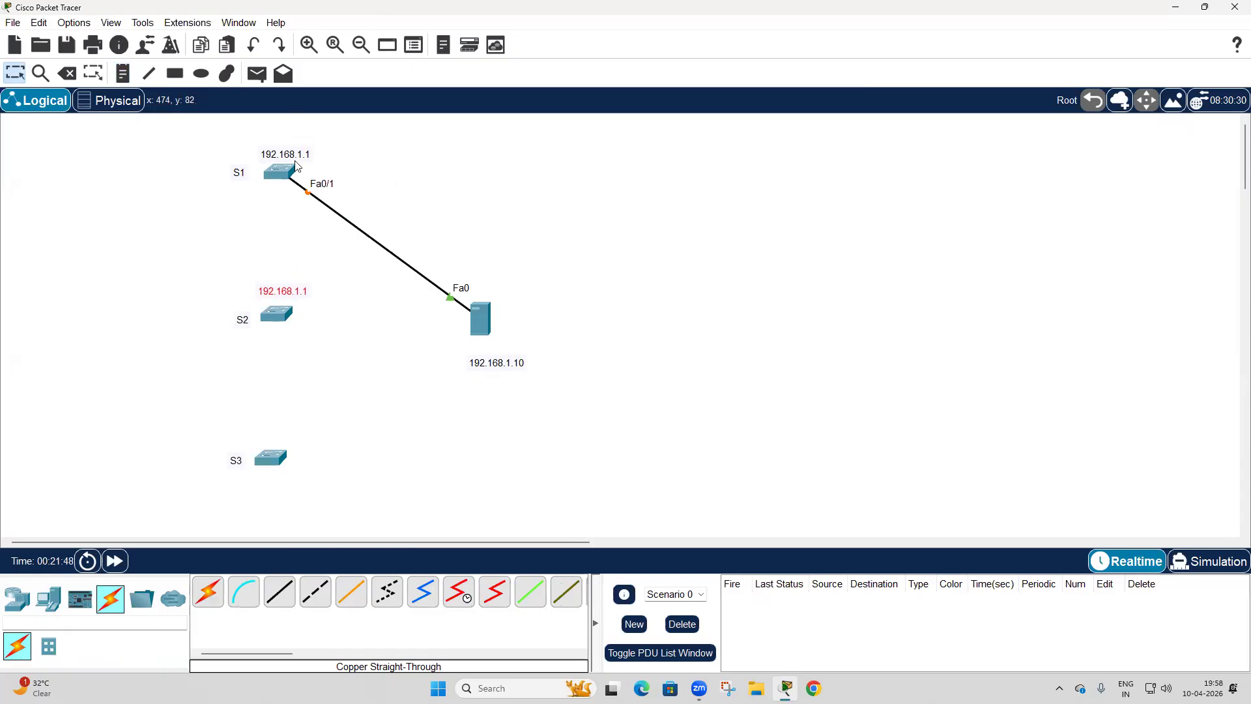
pyautogui.moveTo(295, 298); pyautogui.dragTo(262, 445)
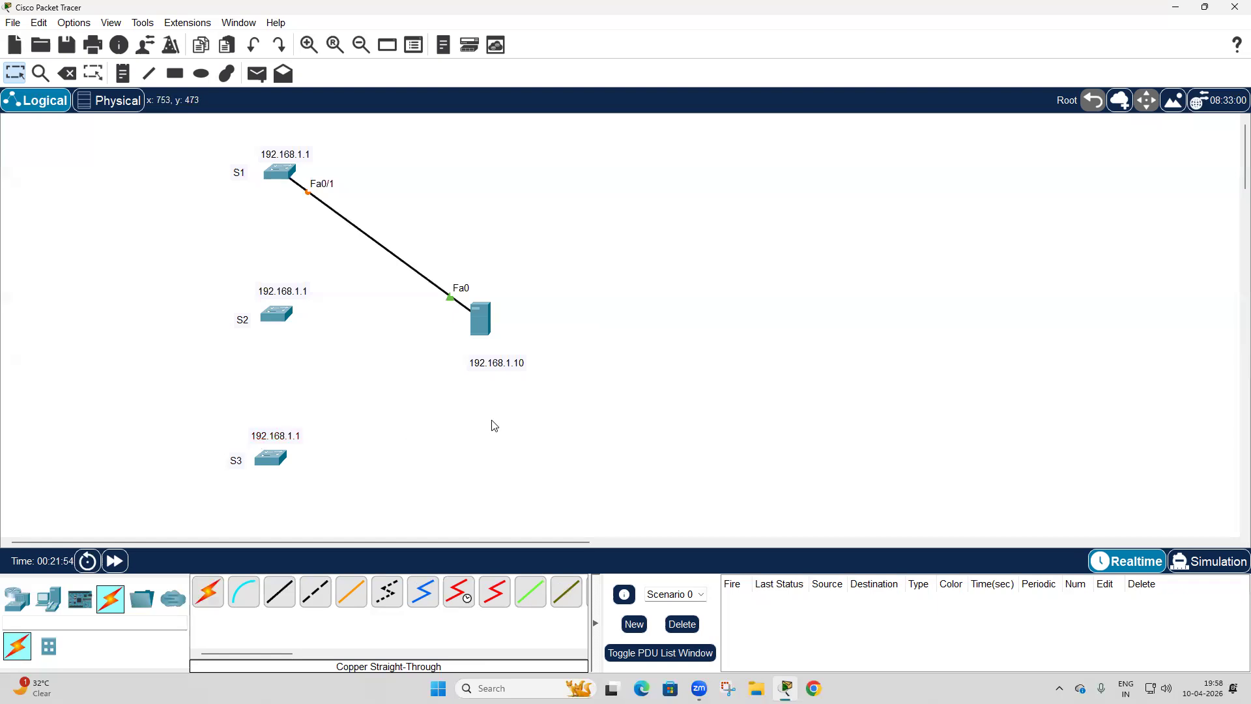
# Fast-forward the simulation time and open the command line of switch S1.
pyautogui.click(115, 561)
pyautogui.click(115, 561)
pyautogui.click(279, 175)
pyautogui.moveTo(678, 144); pyautogui.dragTo(748, 132)
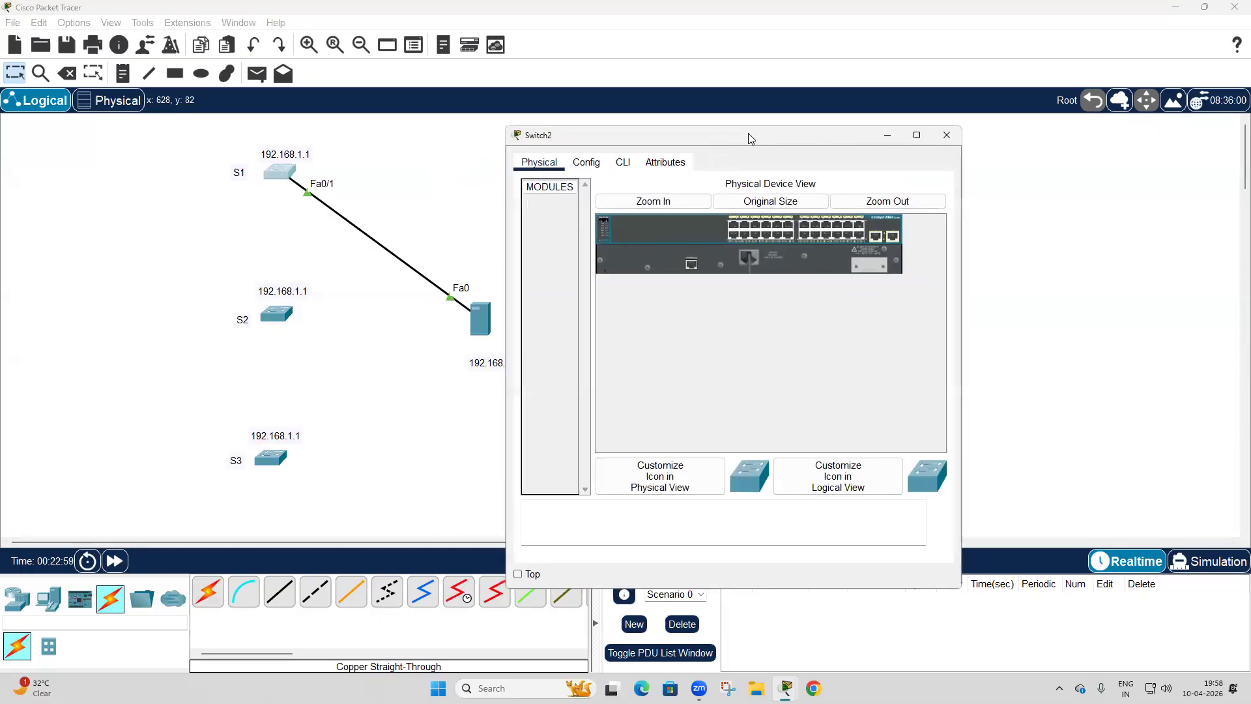
pyautogui.click(623, 161)
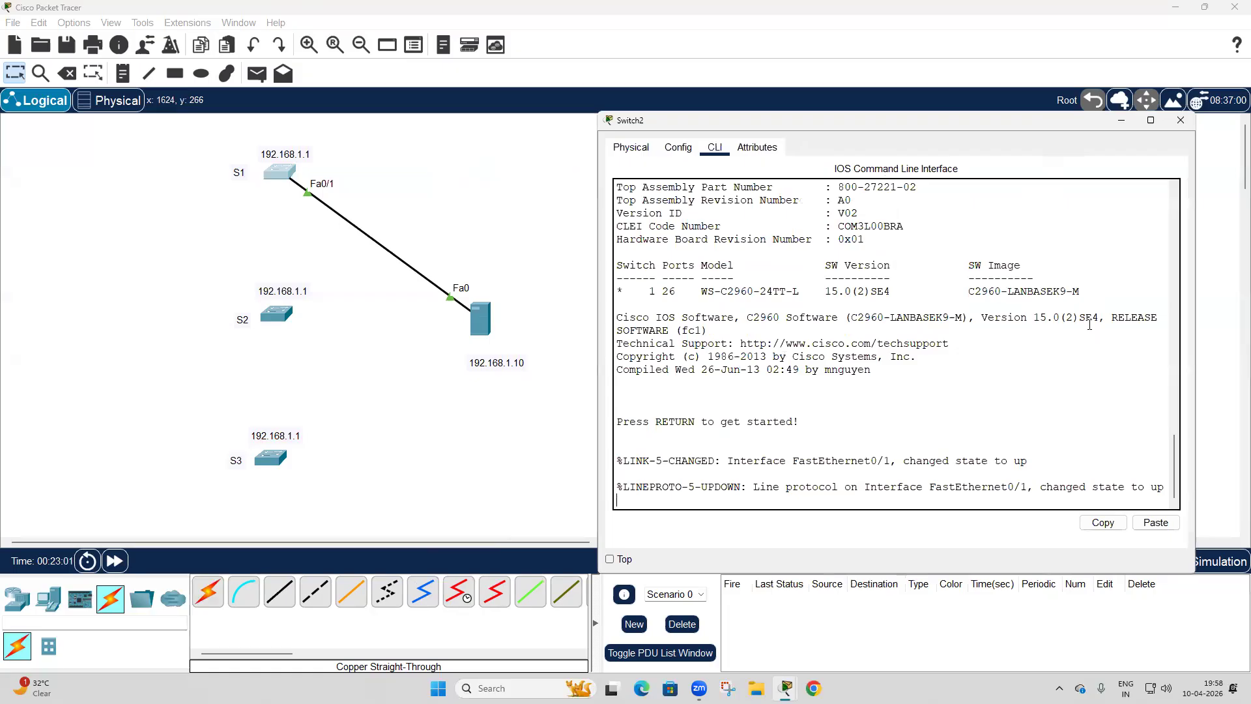
# Enter privileged mode on the switch and go into global configuration mode.
pyautogui.press('Return')
pyautogui.press('Return')
pyautogui.press('Return')
pyautogui.write('en')
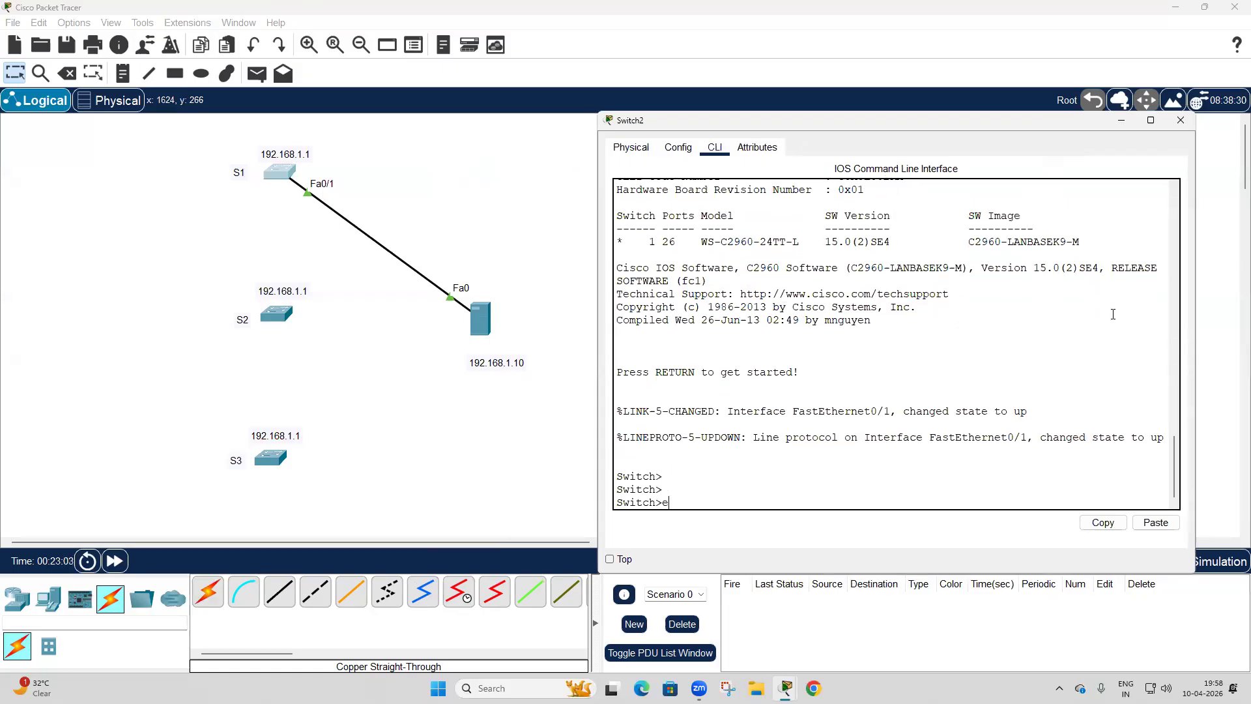
pyautogui.press('Return')
pyautogui.write('config t')
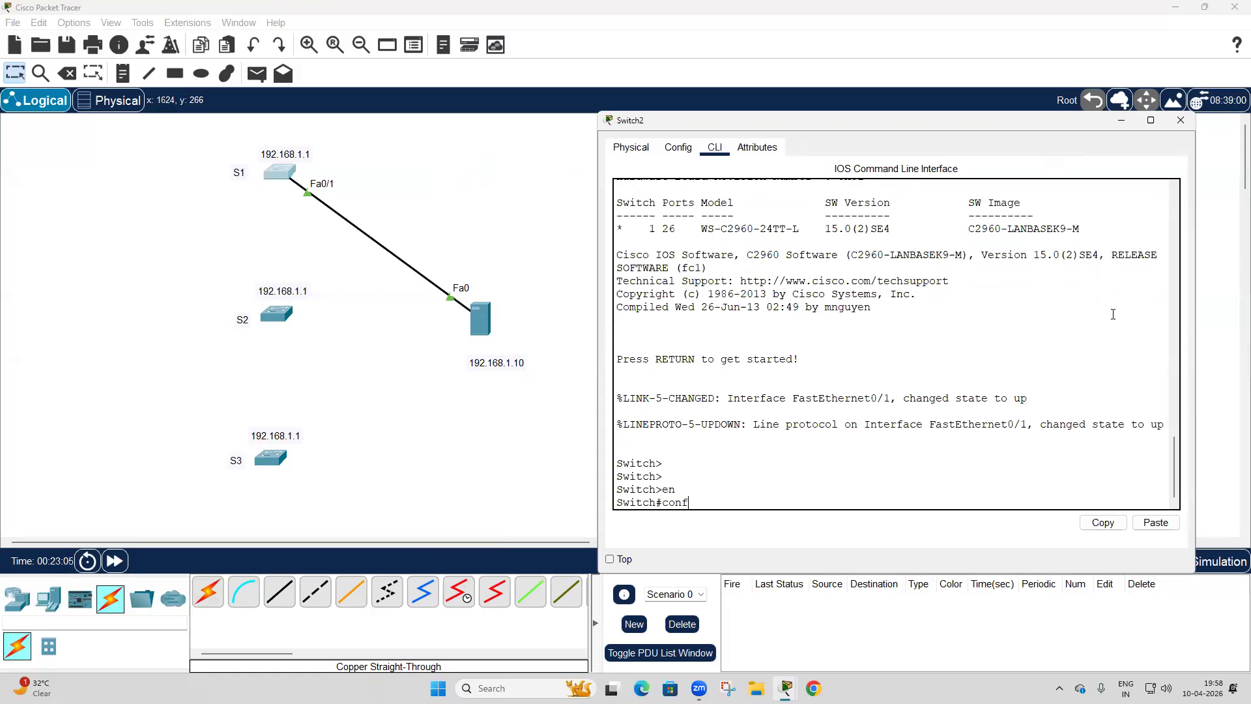
pyautogui.press('Return')
# Set the switch's hostname to S1.
pyautogui.write('hos')
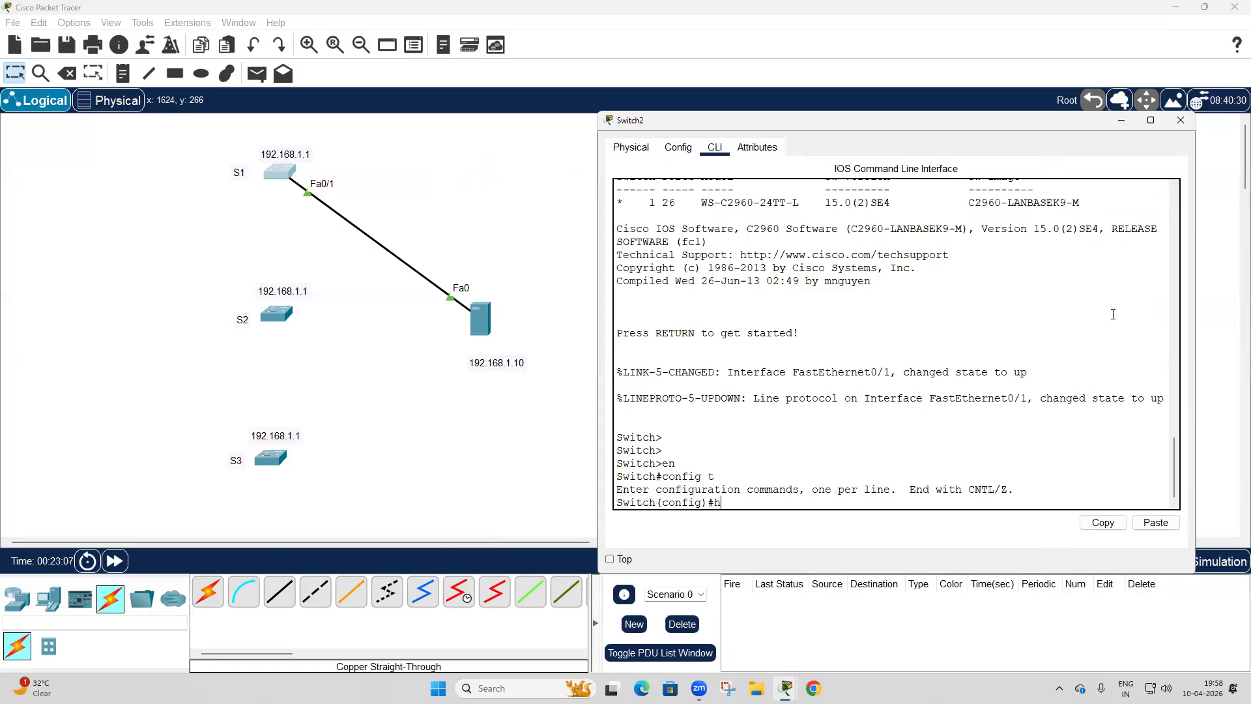
pyautogui.press('Tab')
pyautogui.write('S1')
pyautogui.press('Return')
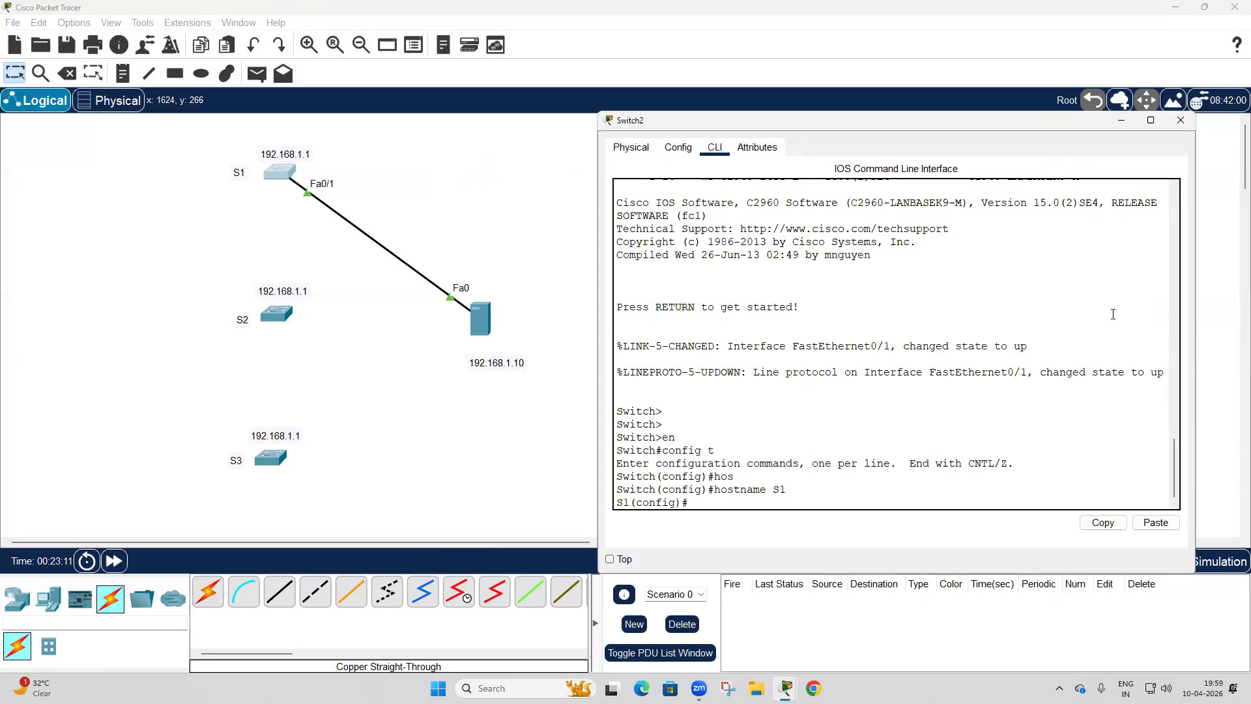
# Create a local user account on S1 with a username and the account password.
pyautogui.write('user')
pyautogui.press('Tab')
pyautogui.write('gitn pas')
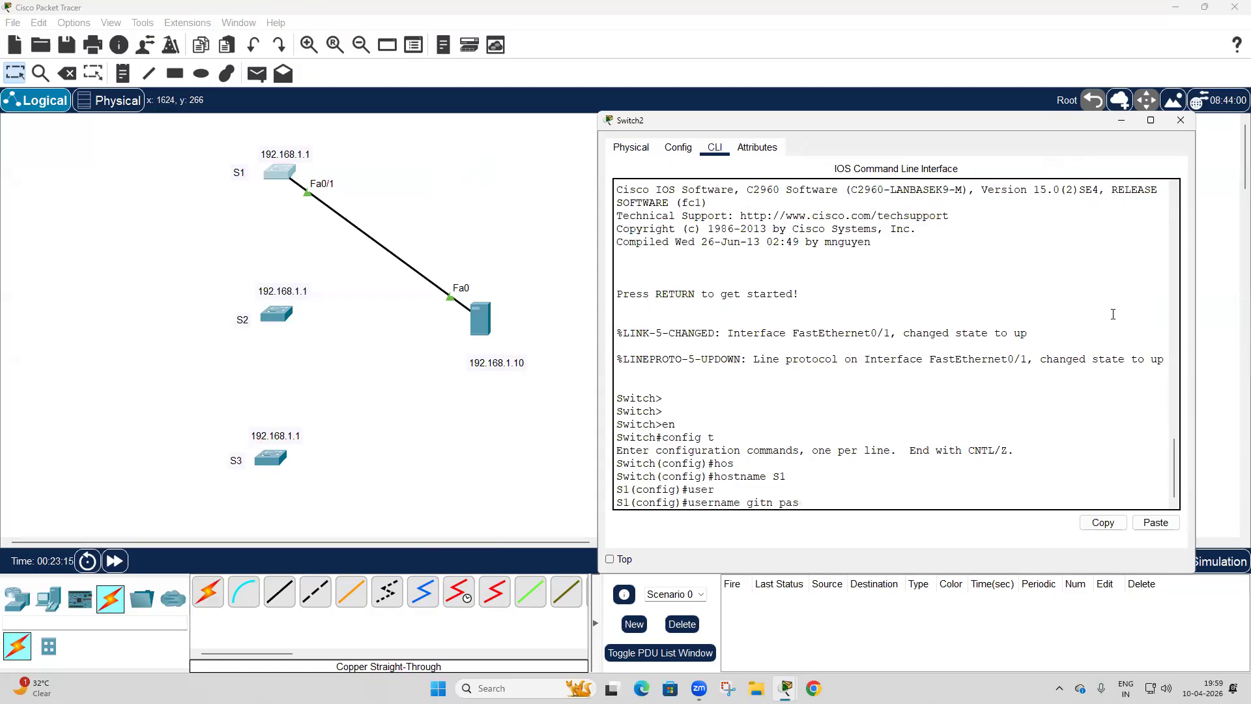
pyautogui.write('s')
pyautogui.press('Tab')
pyautogui.write('gitn')
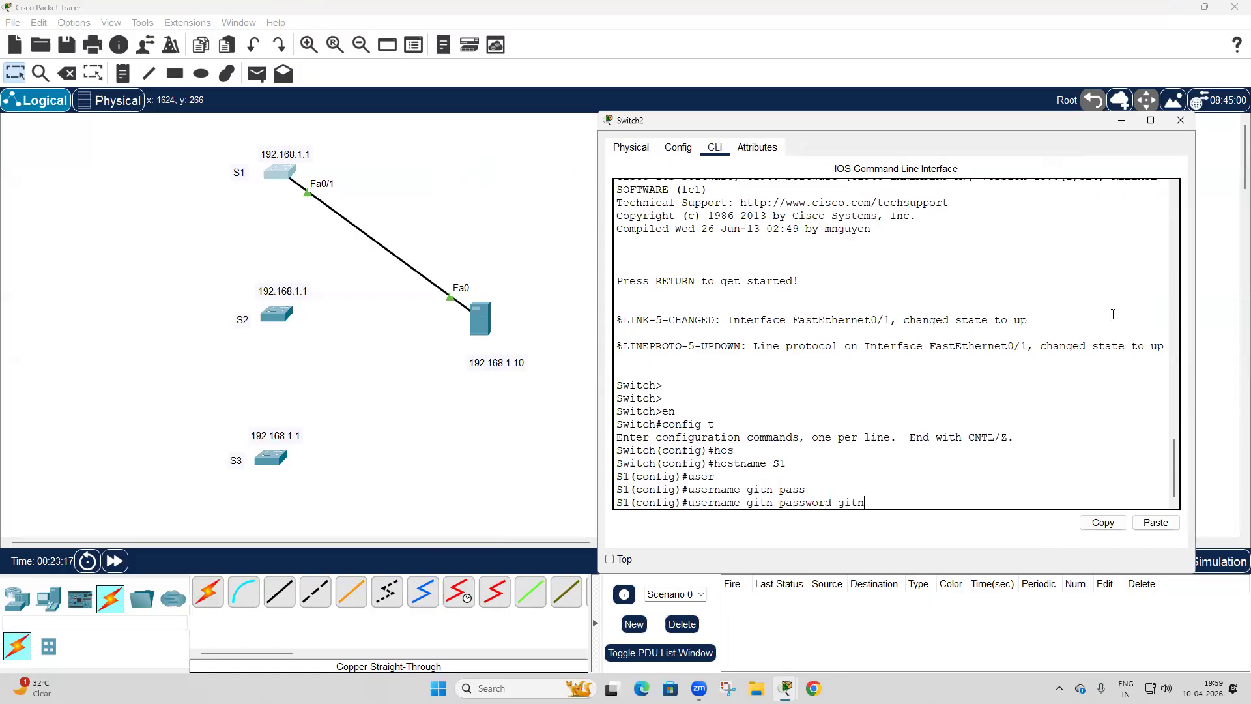
pyautogui.press('Return')
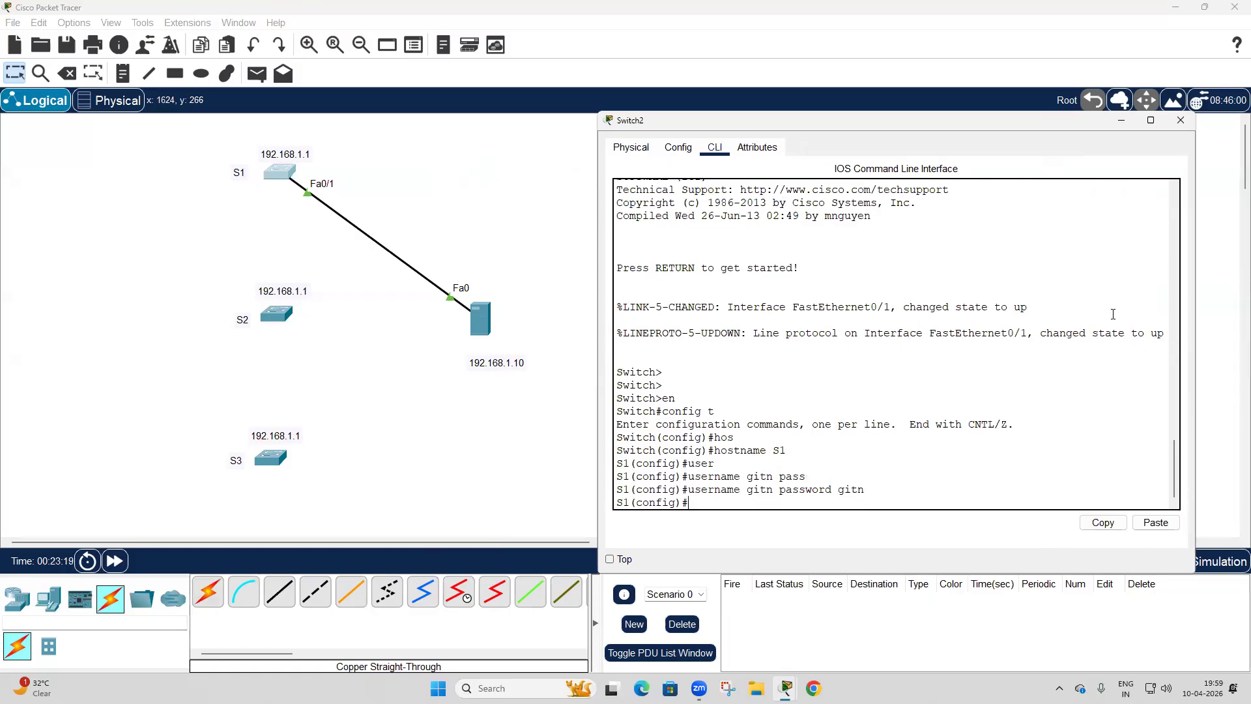
# Save the running configuration of S1 from global configuration mode.
pyautogui.write('do wr')
pyautogui.press('Return')
pyautogui.press('Return')
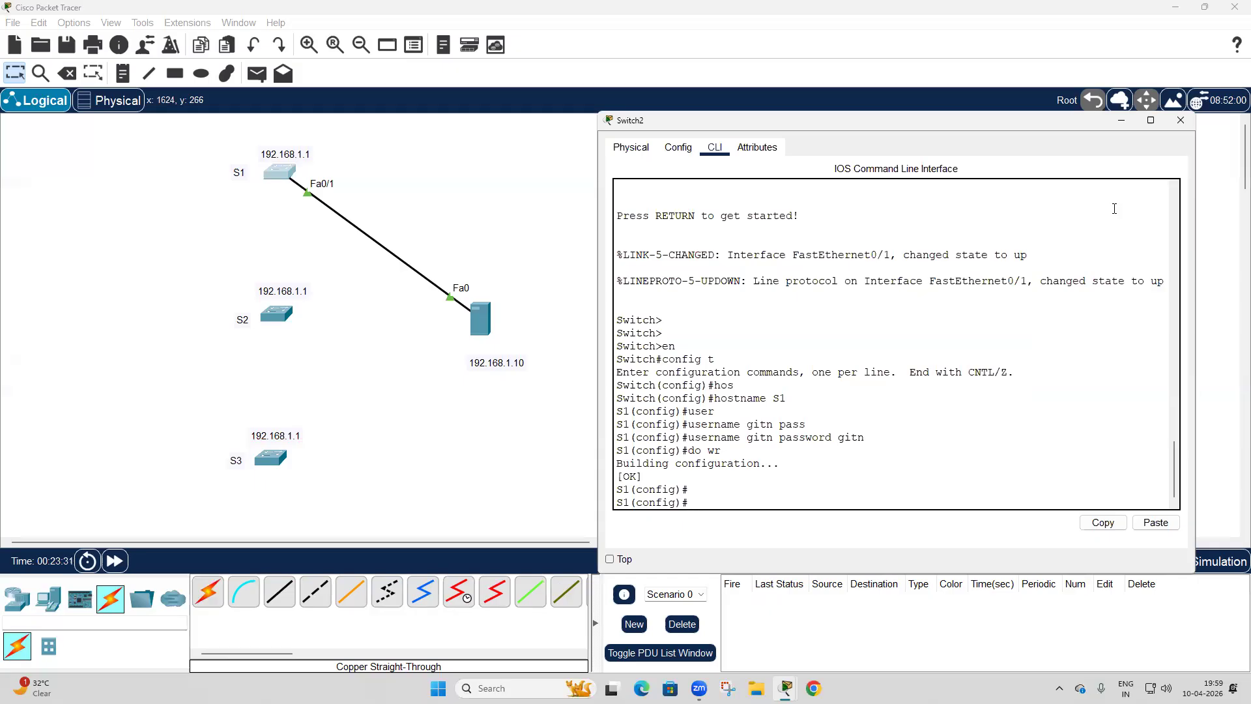
# Assign the IP address 192.168.1.1 with mask 255.255.255.0 to the VLAN 1 interface of S1.
pyautogui.write('int vlan 1')
pyautogui.press('Return')
pyautogui.write('ip add ')
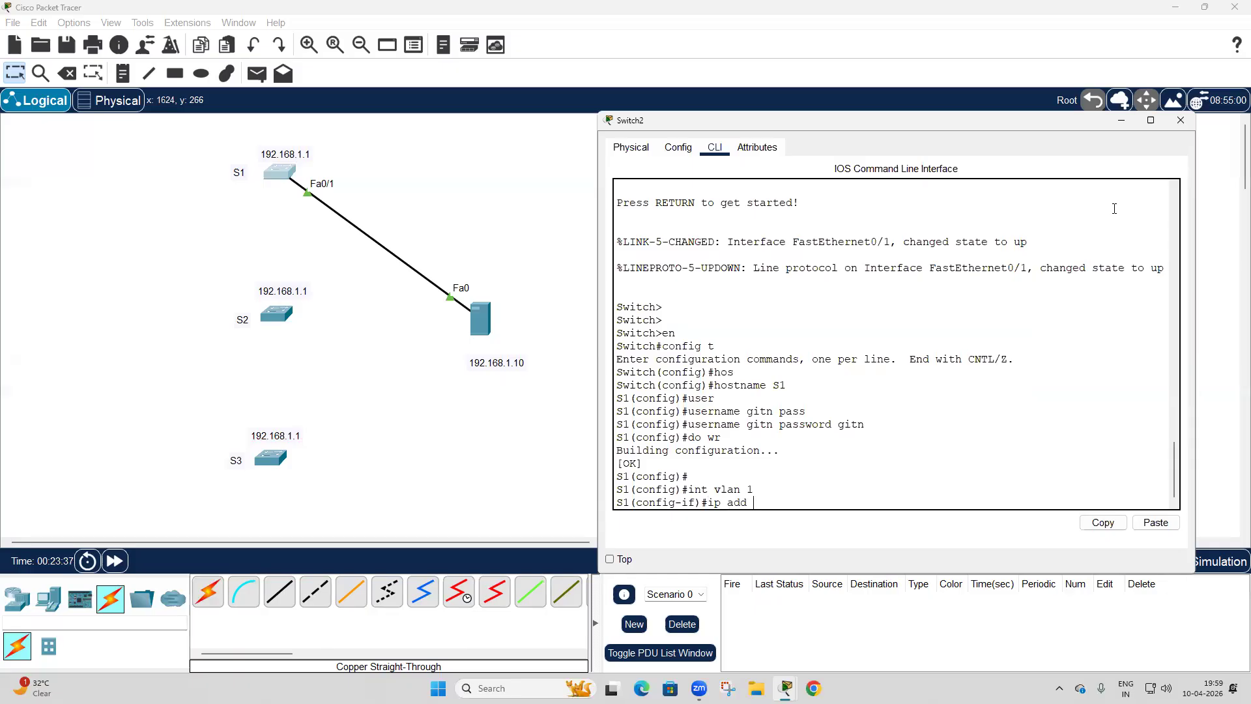
pyautogui.write('192.168.1.1 255.255.255.0')
pyautogui.press('Return')
# Enable the VLAN 1 interface with no shutdown and return to global configuration mode.
pyautogui.write('no shut')
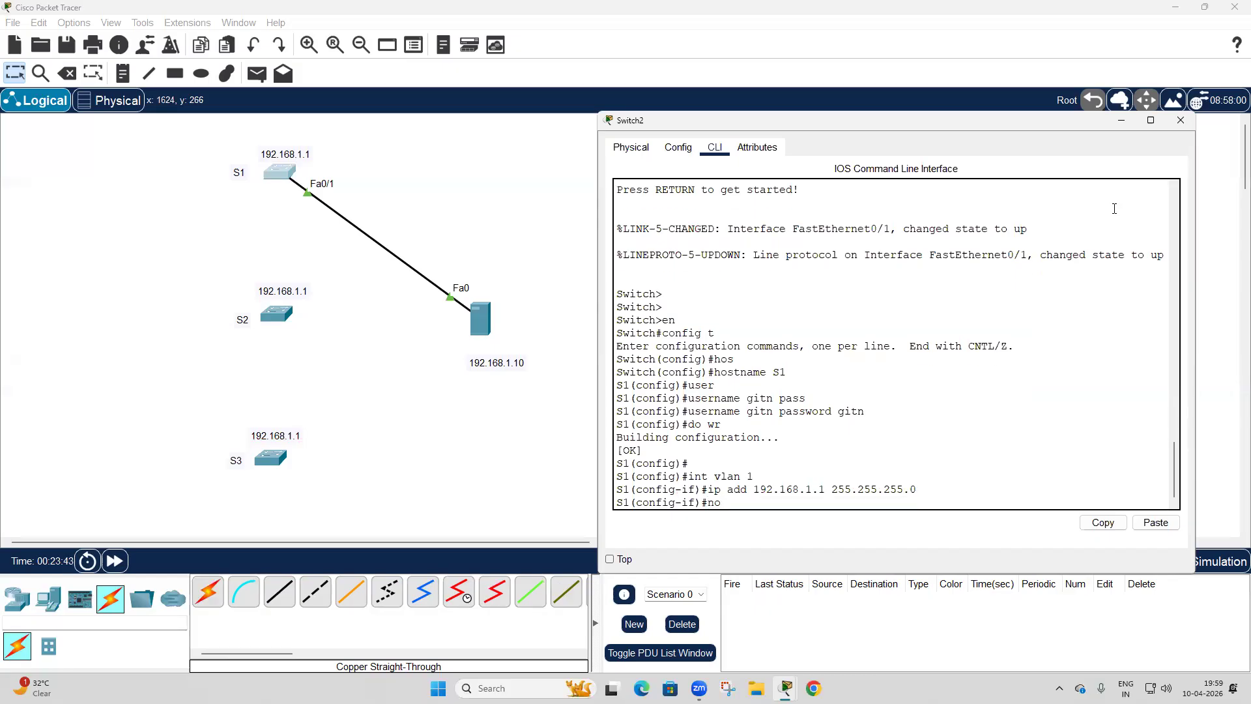
pyautogui.press('Return')
pyautogui.press('Return')
pyautogui.press('Return')
pyautogui.press('Return')
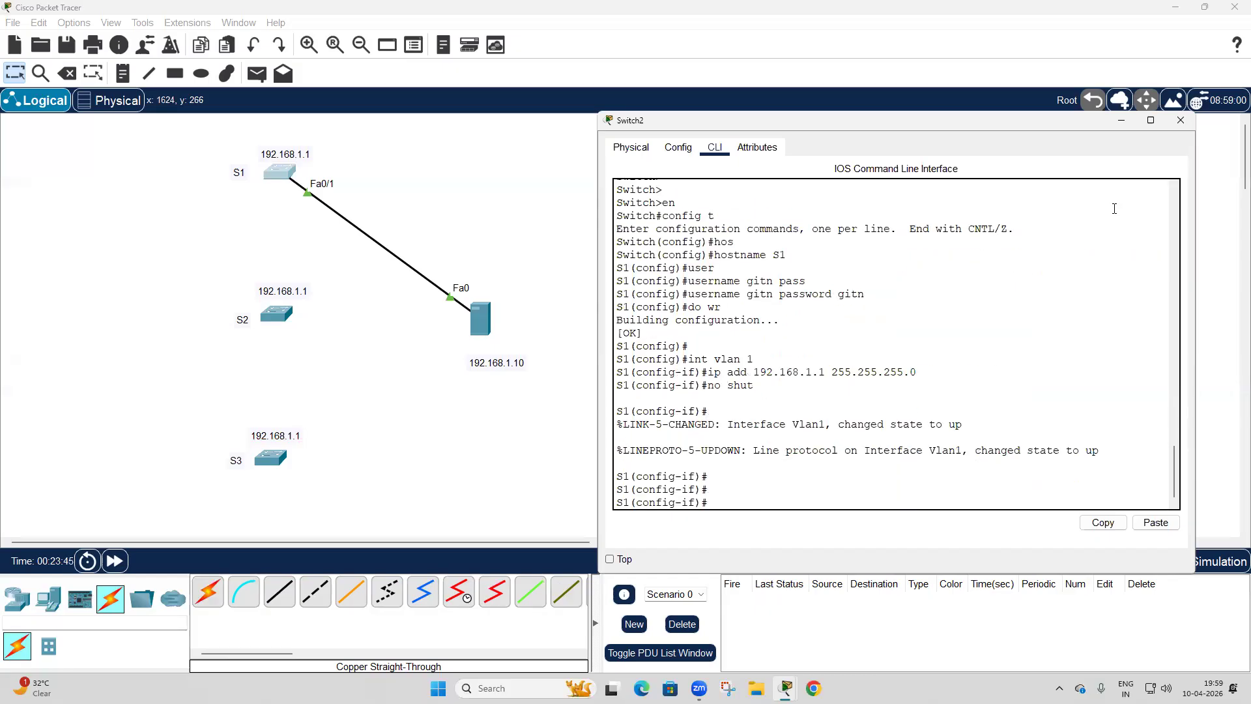
pyautogui.write('exit')
pyautogui.press('Return')
pyautogui.press('Return')
pyautogui.press('Return')
# Create VLANs 10, 20 and 30 on S1 and save the configuration.
pyautogui.write('vlan')
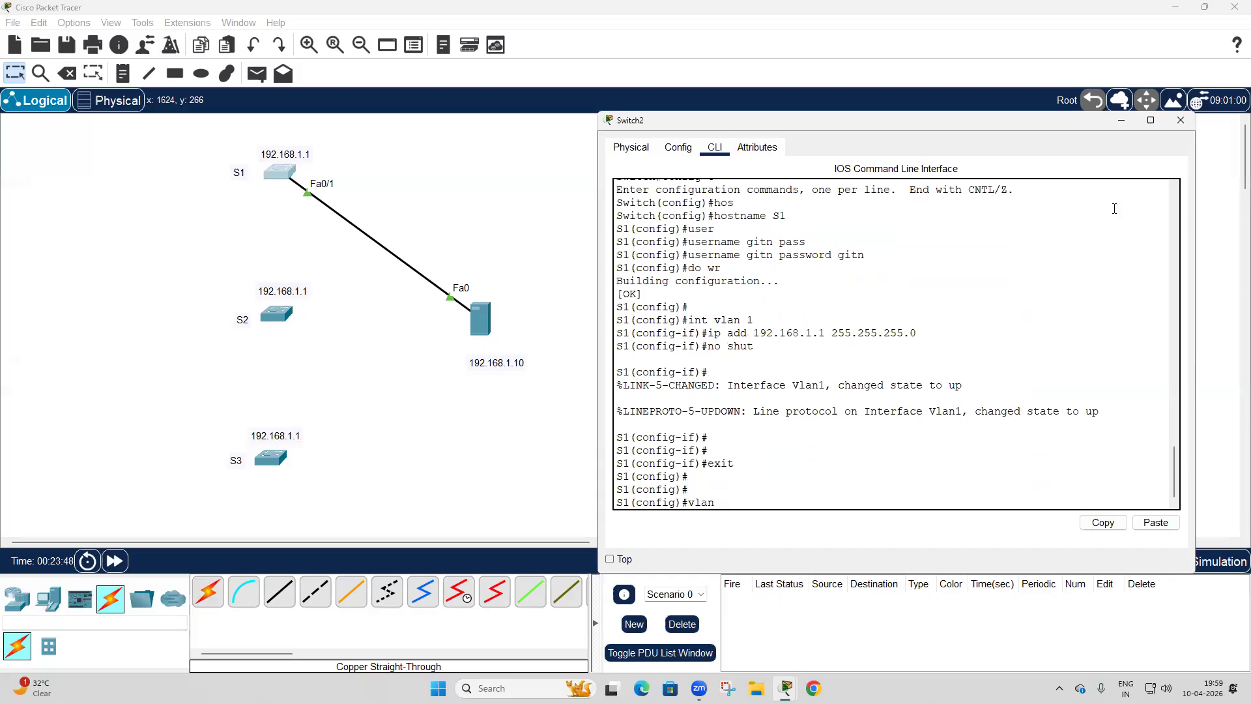
pyautogui.write(' 10')
pyautogui.press('Return')
pyautogui.write('vlan')
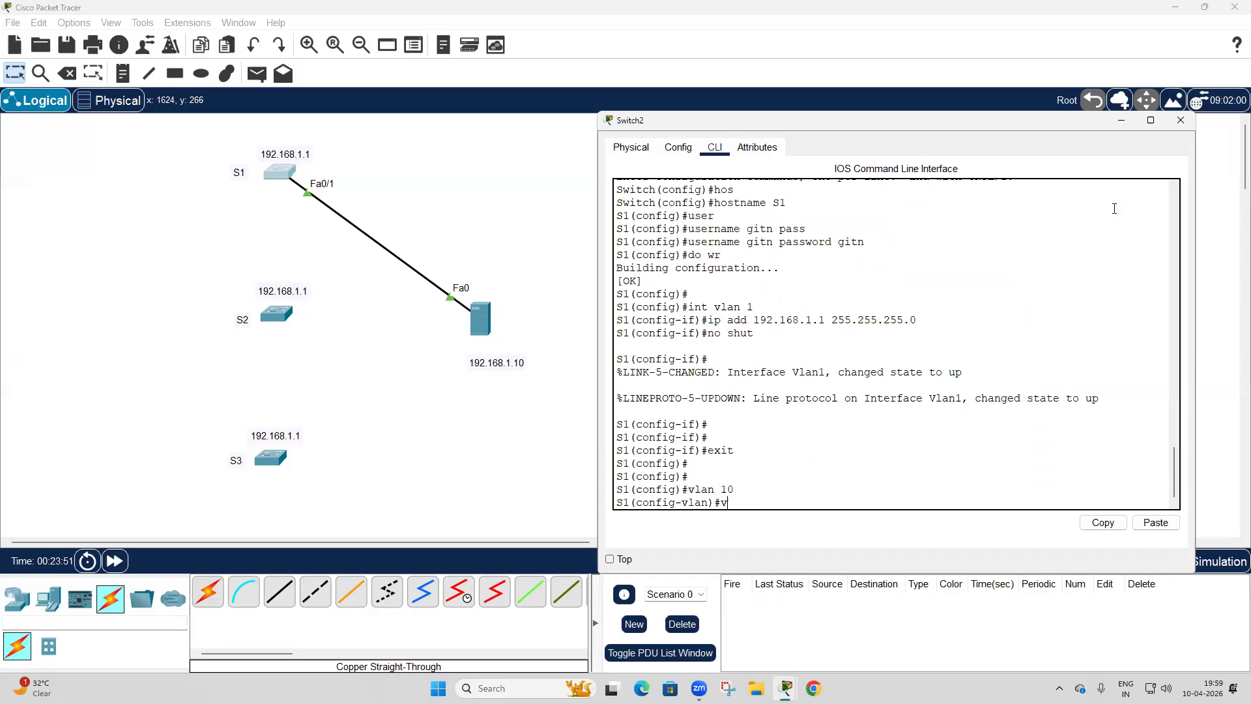
pyautogui.write(' 20')
pyautogui.press('Return')
pyautogui.write('vlan 3')
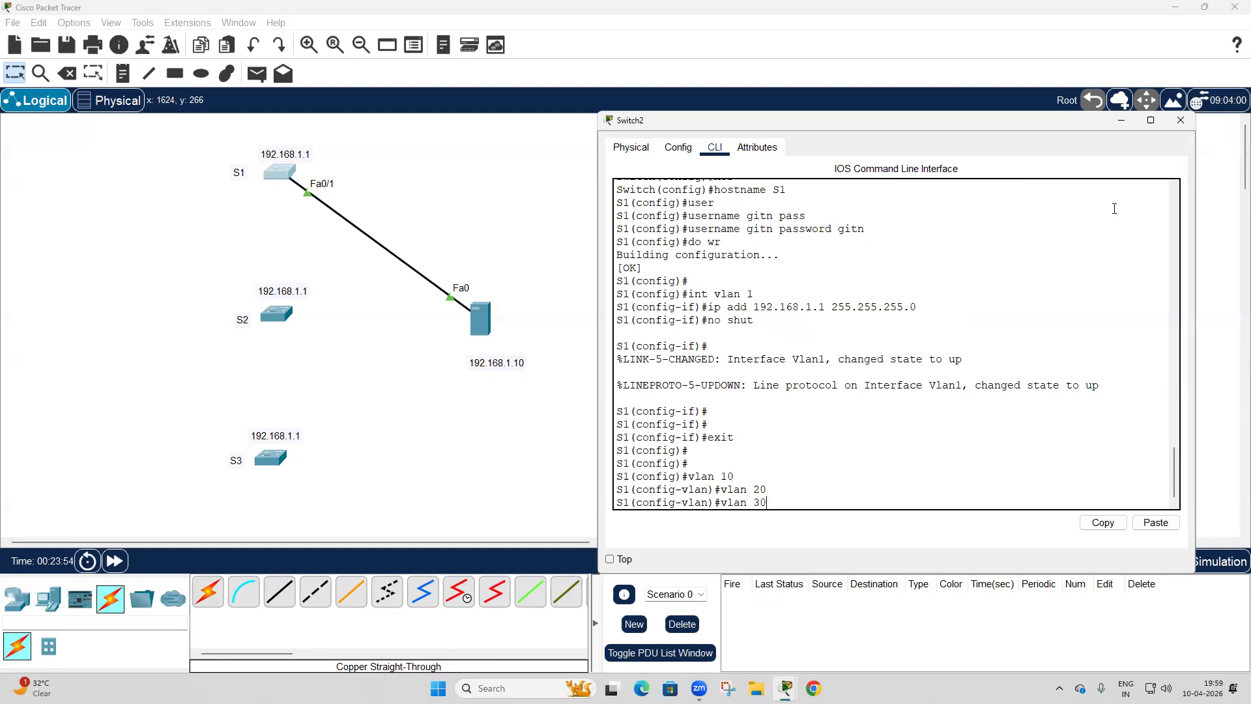
pyautogui.write('0')
pyautogui.press('Return')
pyautogui.write('do wr')
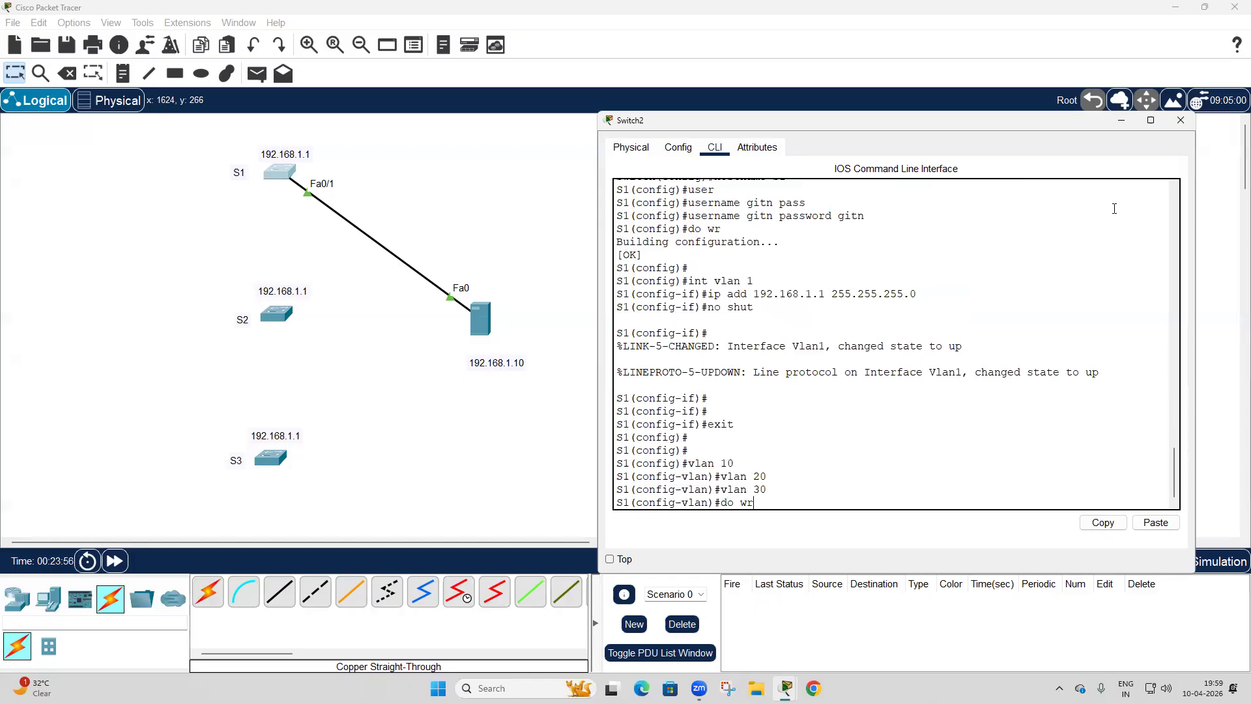
pyautogui.press('Return')
# Leave configuration mode and display the complete VLAN table of S1.
pyautogui.hotkey('ctrl', 'z')
pyautogui.press('Return')
pyautogui.press('Return')
pyautogui.write('sh vla')
pyautogui.press('Tab')
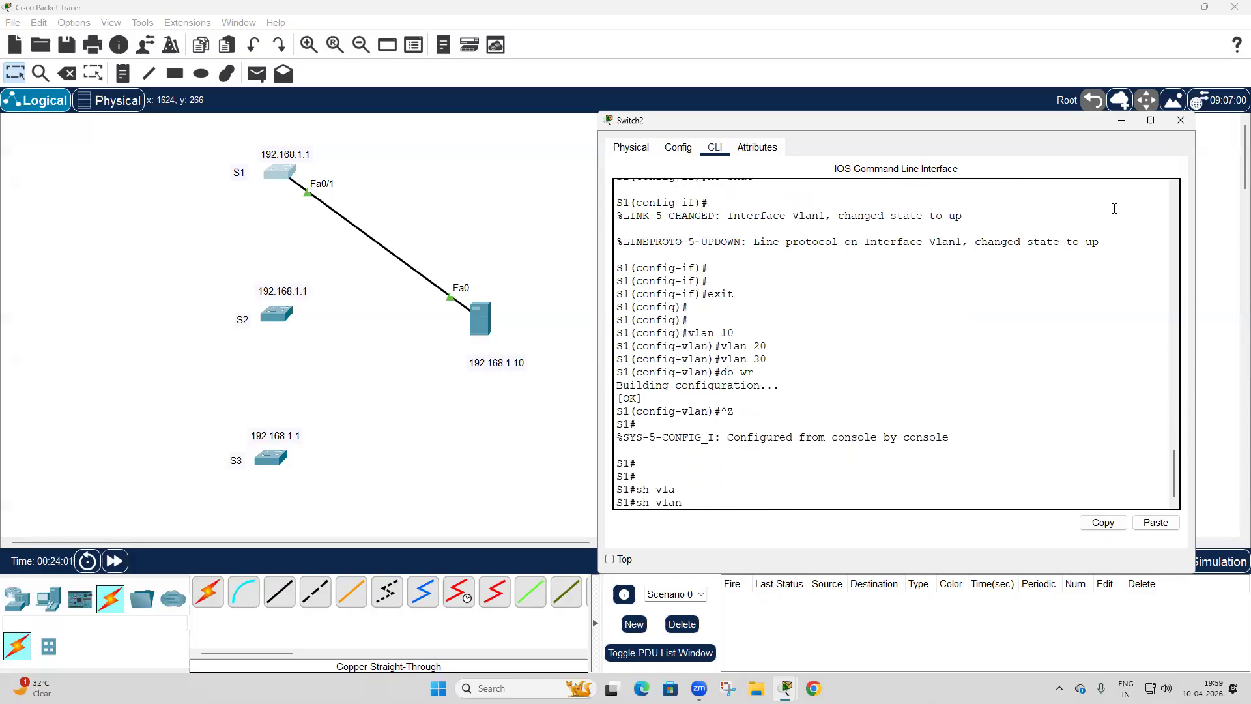
pyautogui.press('Return')
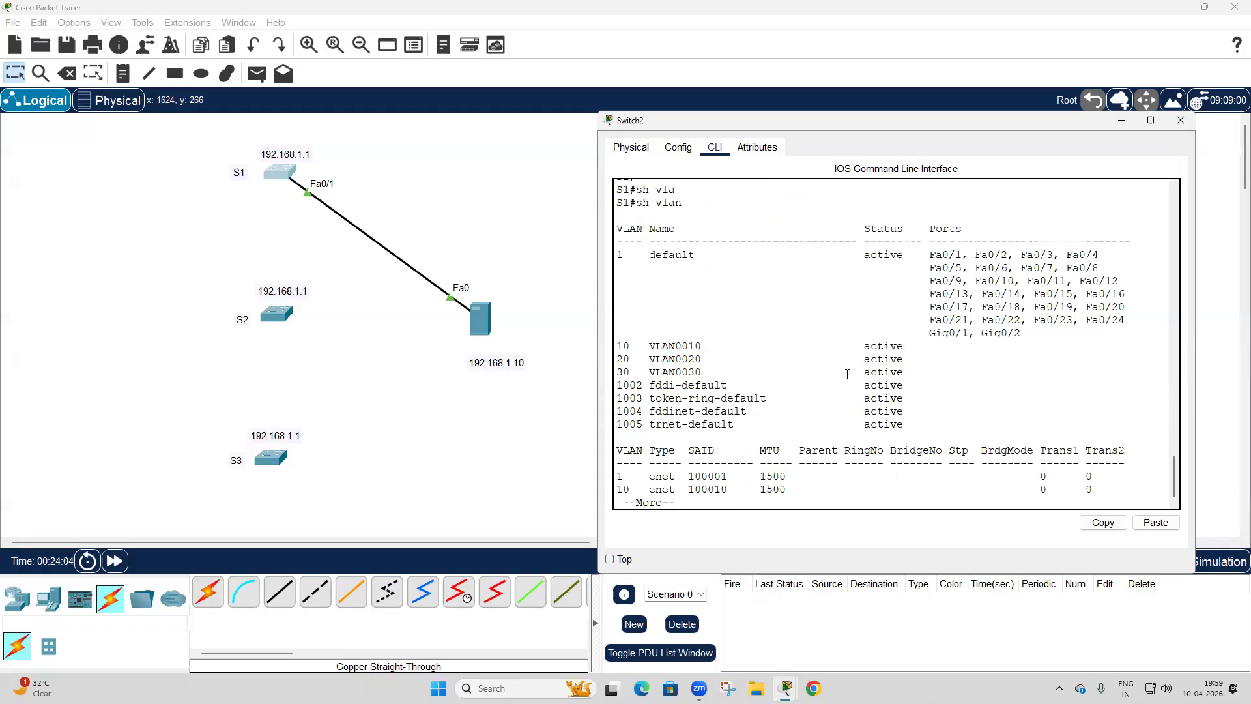
pyautogui.press('space')
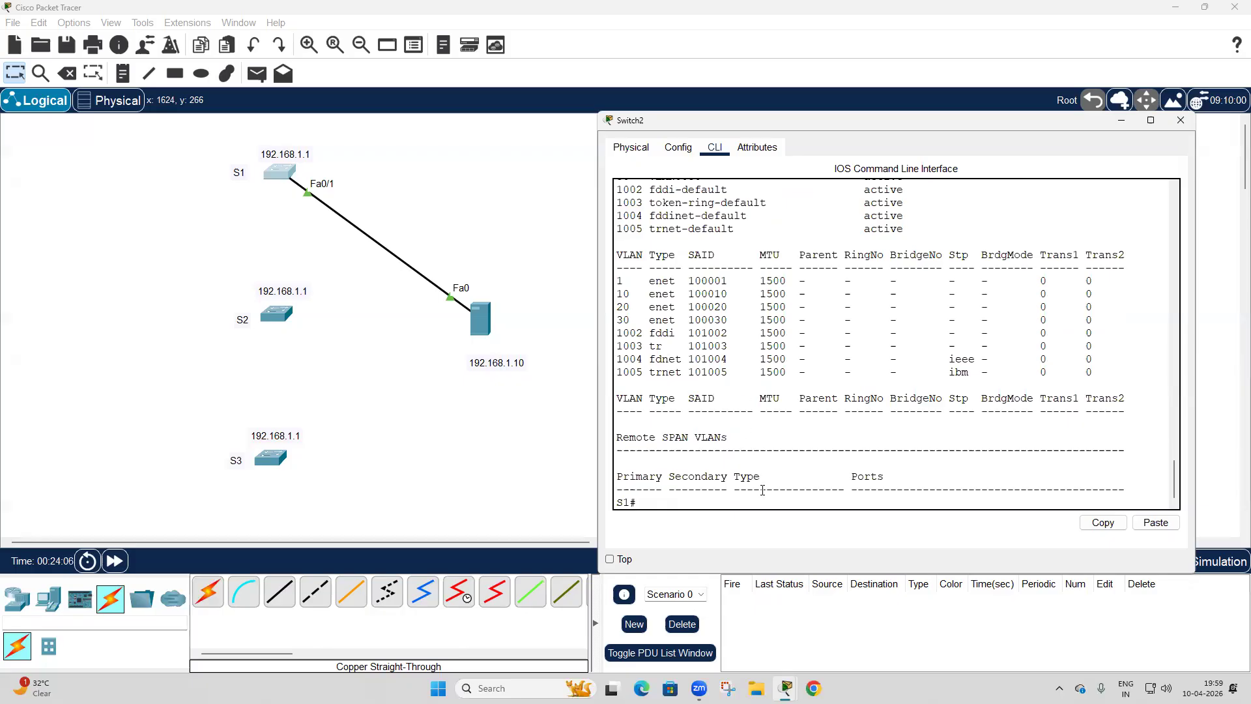
pyautogui.press('Return')
pyautogui.press('Return')
pyautogui.press('Return')
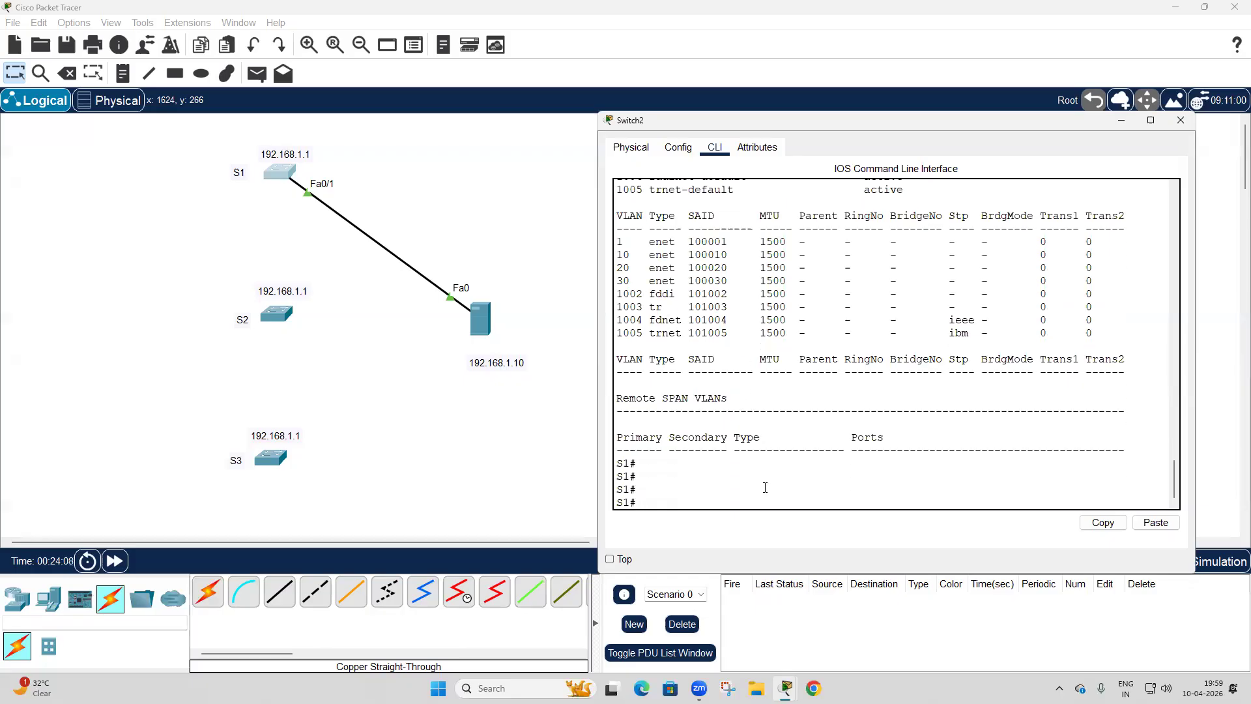
pyautogui.write('co')
pyautogui.press('Tab')
pyautogui.write('p')
pyautogui.press('Tab')
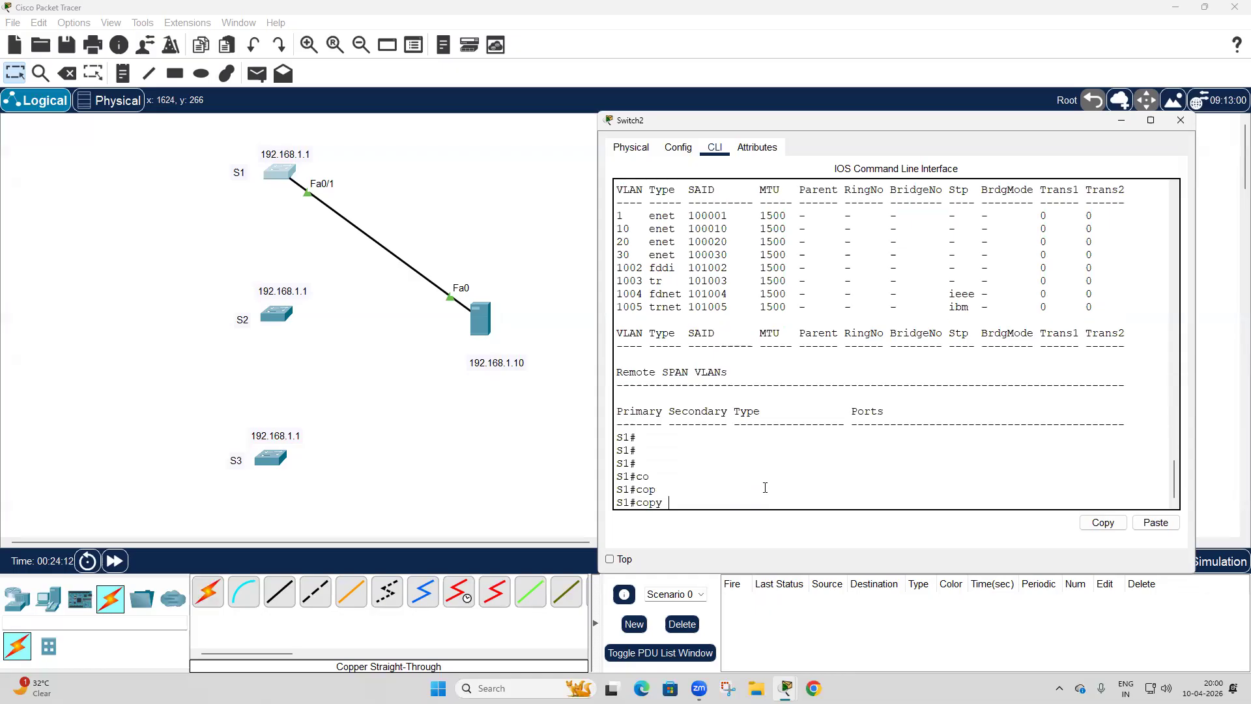
pyautogui.press('BackSpace')
pyautogui.press('BackSpace')
pyautogui.press('BackSpace')
pyautogui.press('BackSpace')
# Write S1's running configuration to memory from privileged mode.
pyautogui.write('wr')
pyautogui.press('Return')
pyautogui.press('Return')
pyautogui.press('Return')
# Copy S1's startup configuration to the TFTP server at 192.168.1.10, accepting the default destination filename S1-confg.
pyautogui.write('co')
pyautogui.press('Tab')
pyautogui.write('p')
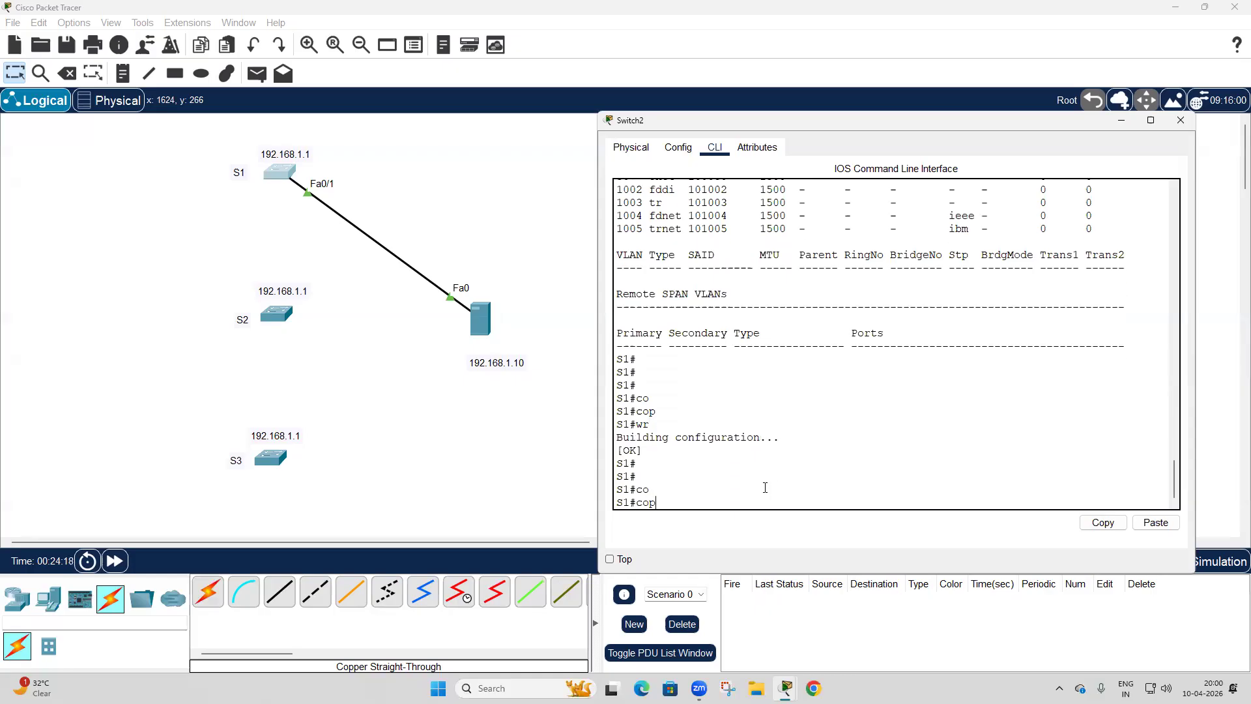
pyautogui.press('Tab')
pyautogui.write('st')
pyautogui.press('Tab')
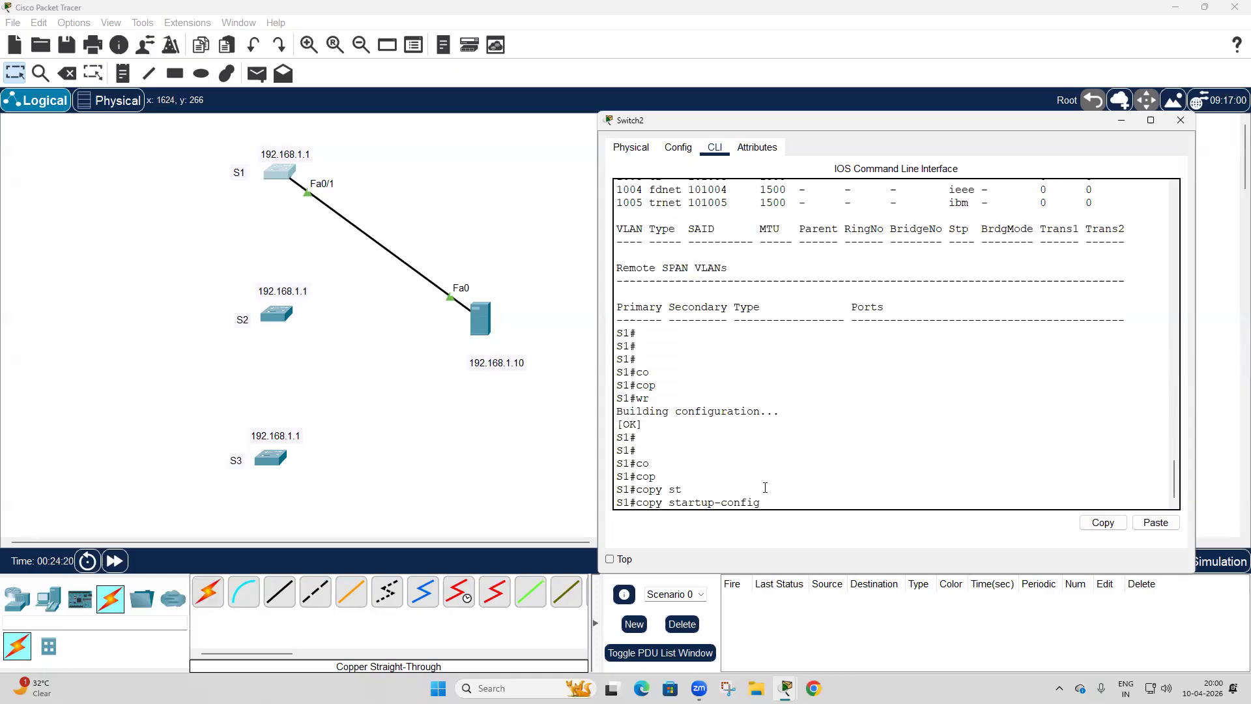
pyautogui.write('tf')
pyautogui.press('Tab')
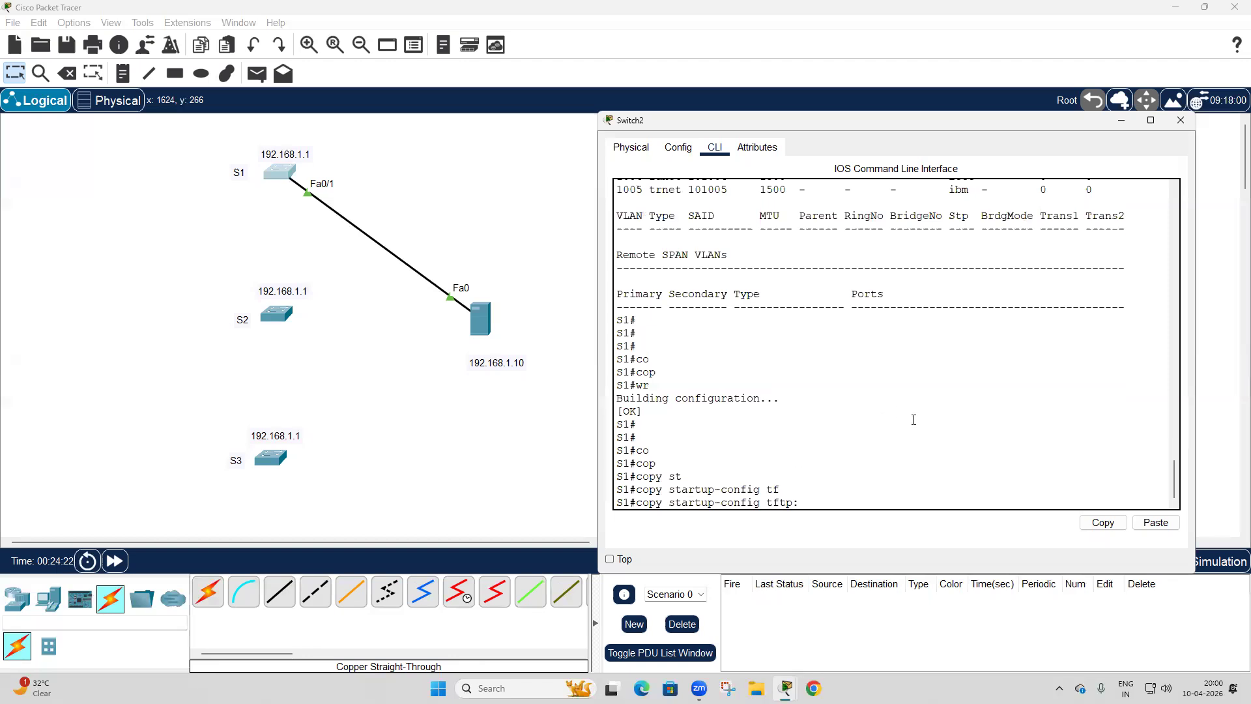
pyautogui.press('Return')
pyautogui.write('192.168')
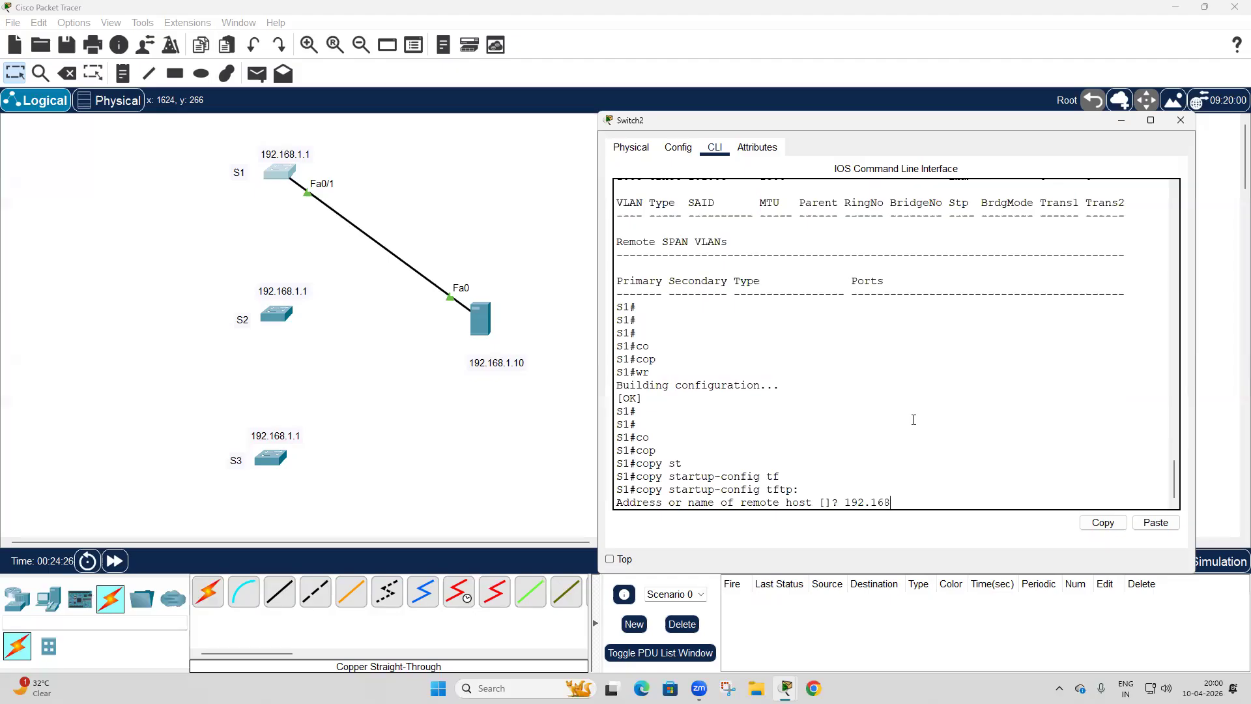
pyautogui.write('.1.10')
pyautogui.press('Return')
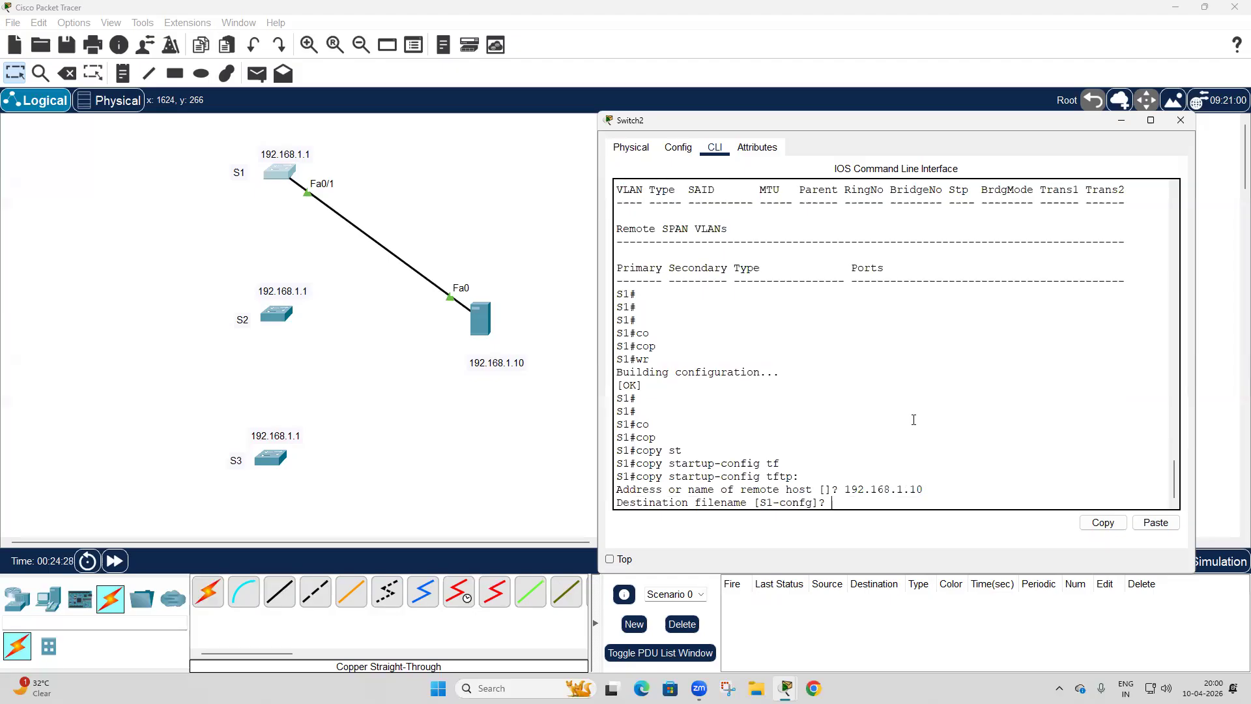
pyautogui.press('Return')
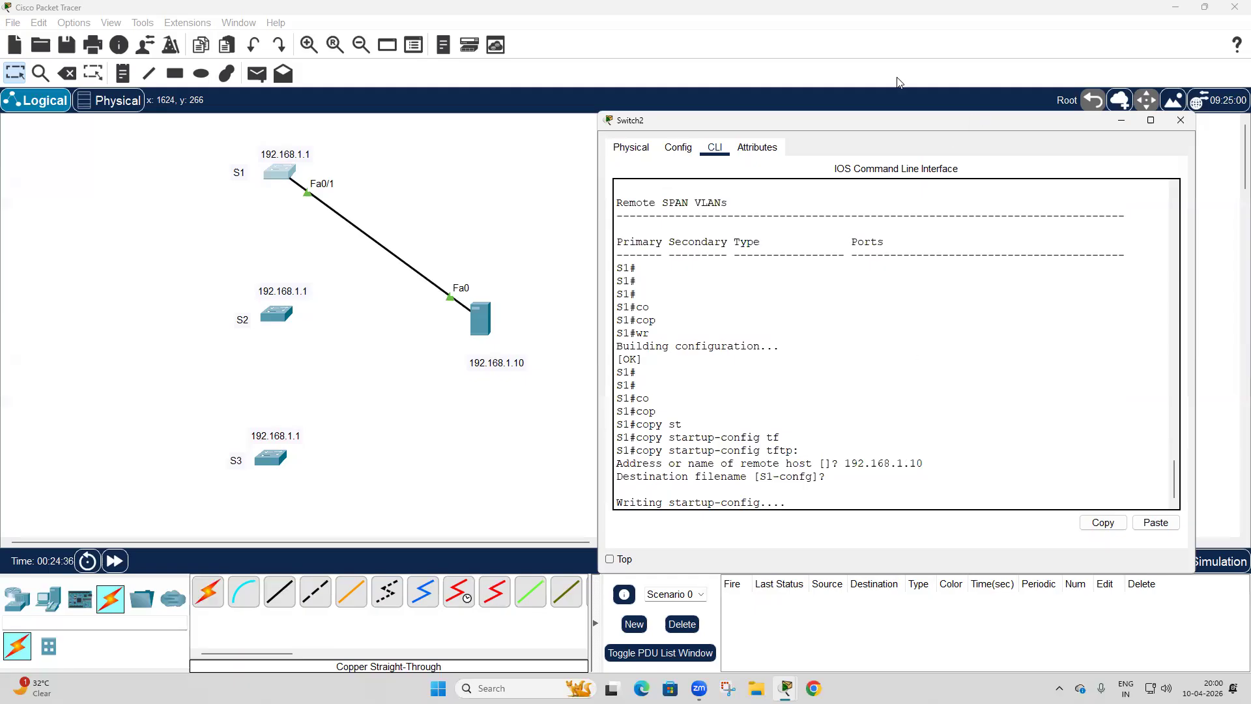
# Assign the server the static IPv4 address 192.168.1.10 with subnet mask 255.255.255.0.
pyautogui.click(480, 312)
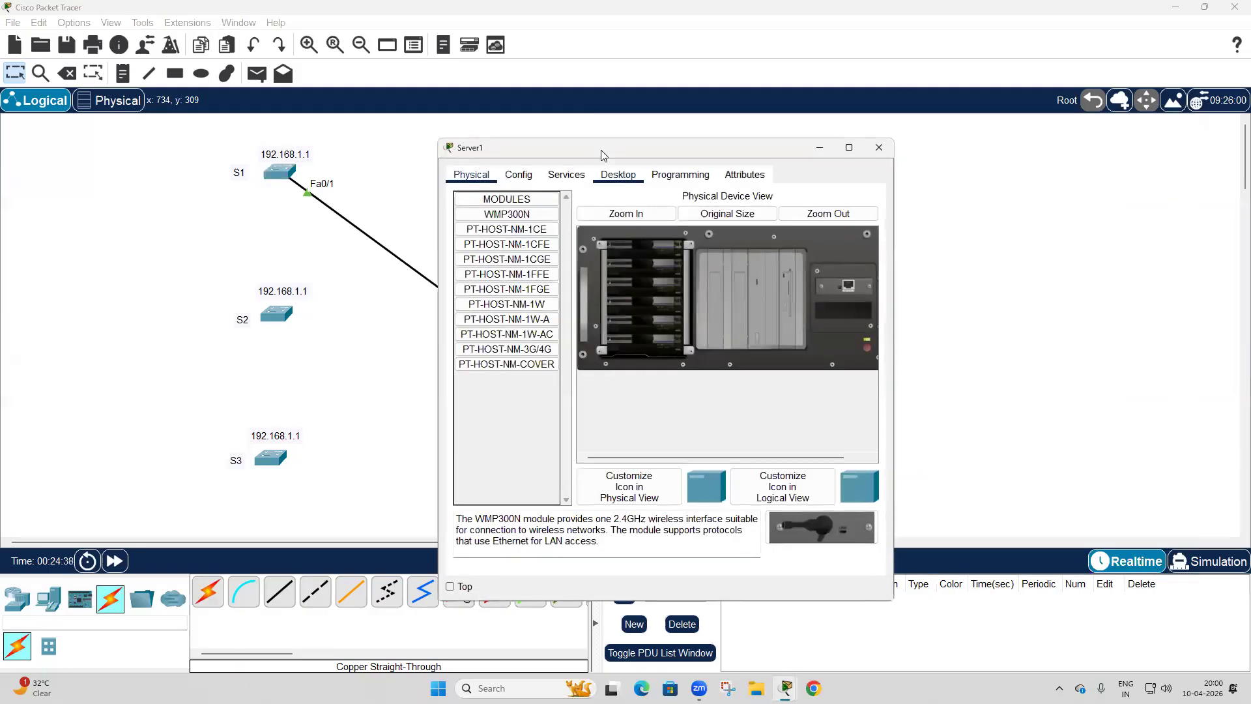
pyautogui.moveTo(601, 149); pyautogui.dragTo(755, 132)
pyautogui.click(768, 158)
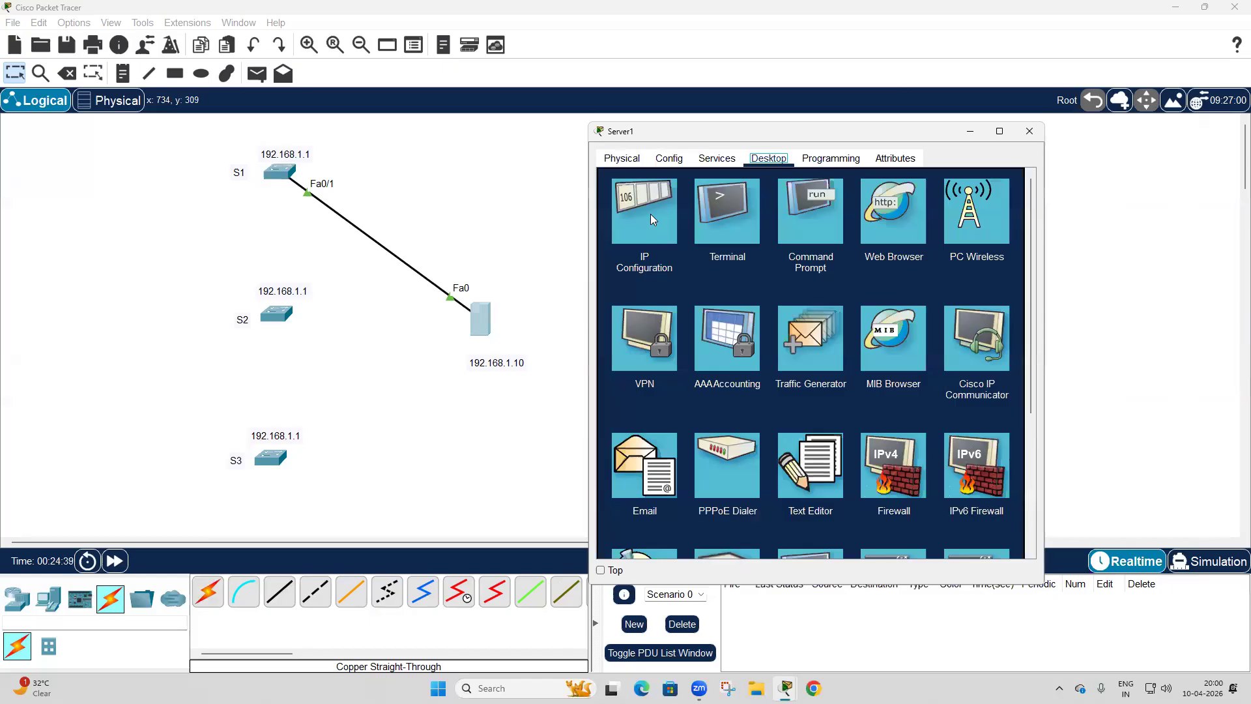
pyautogui.click(642, 210)
pyautogui.write('192')
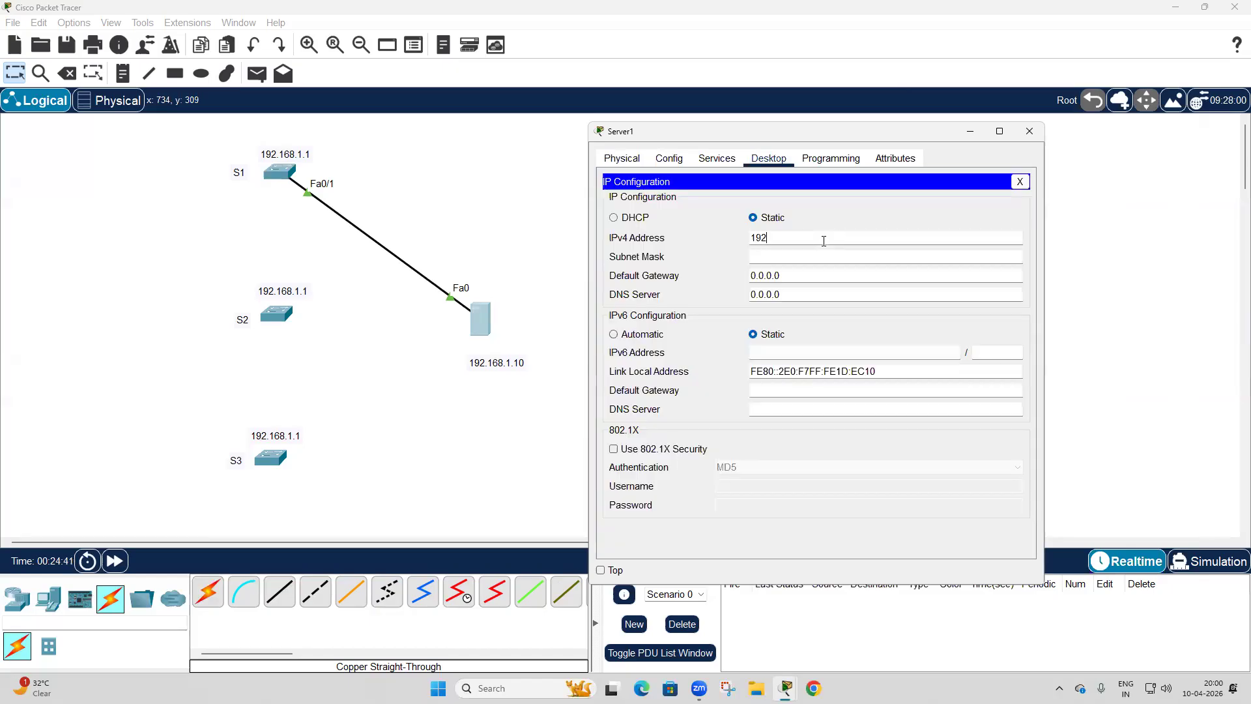
pyautogui.write('.168.1.10')
pyautogui.press('Tab')
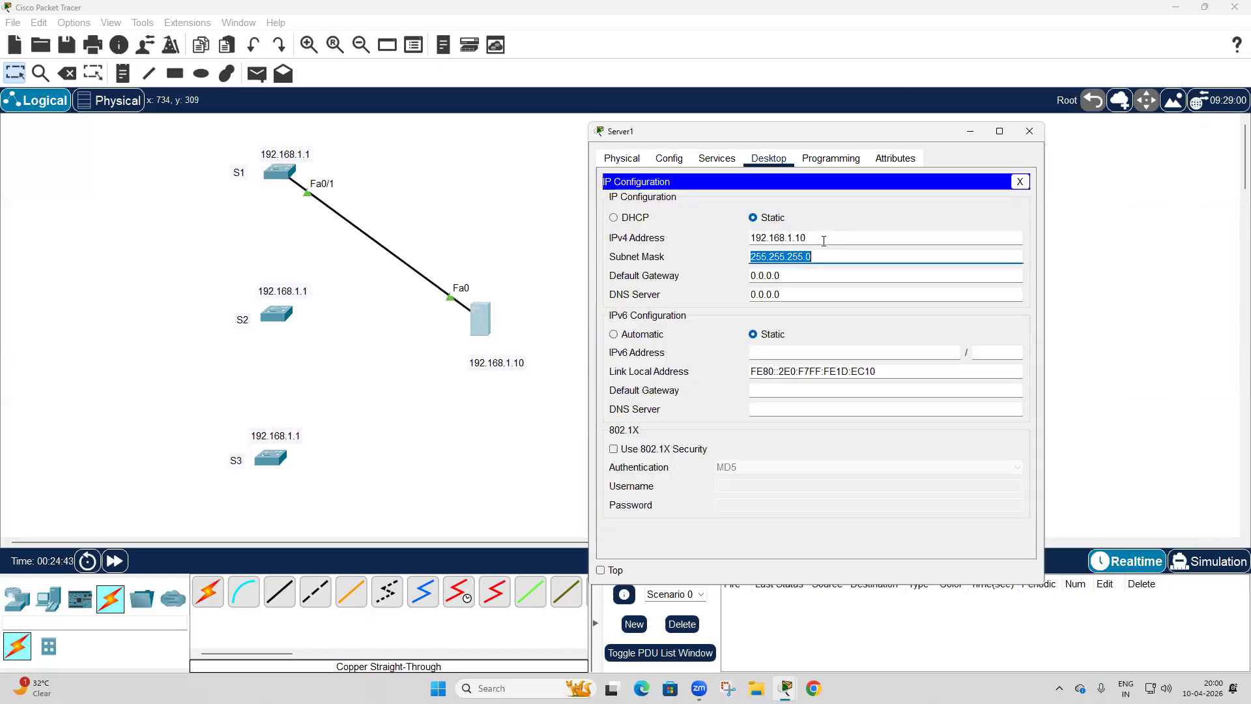
# Check the copy result in S1's console and examine the file list of the server's TFTP service for the S1 backup.
pyautogui.click(271, 180)
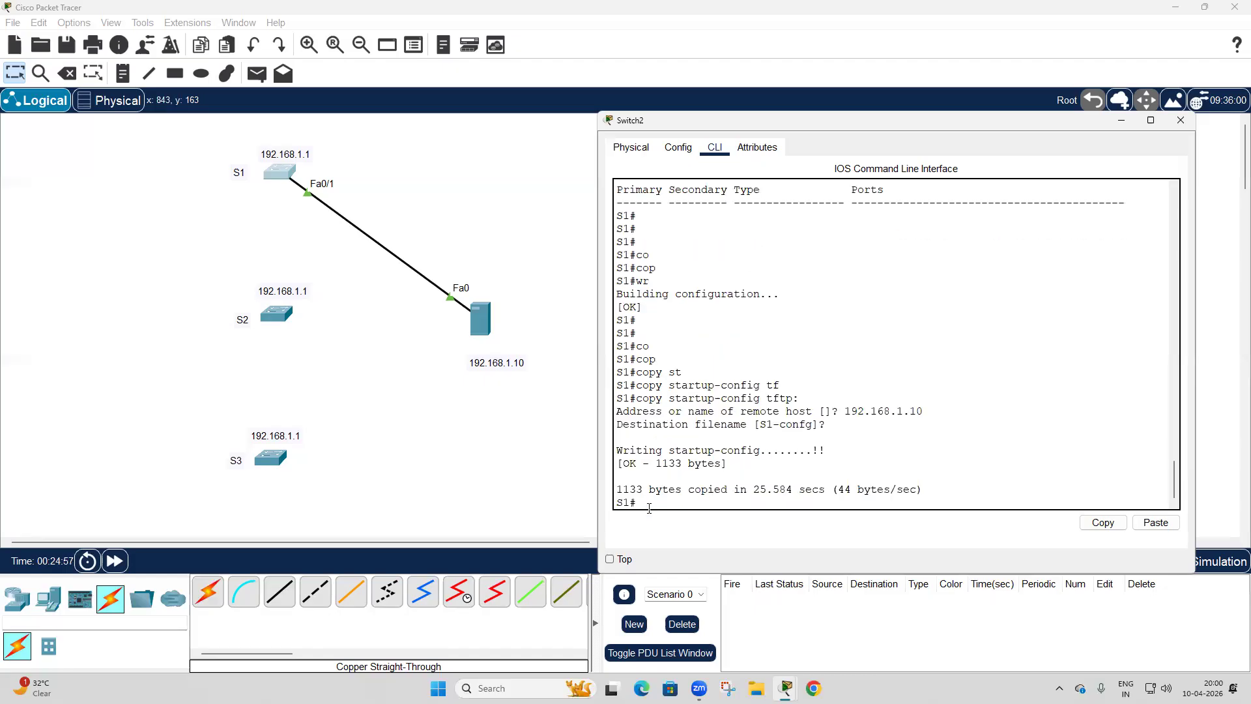
pyautogui.click(479, 331)
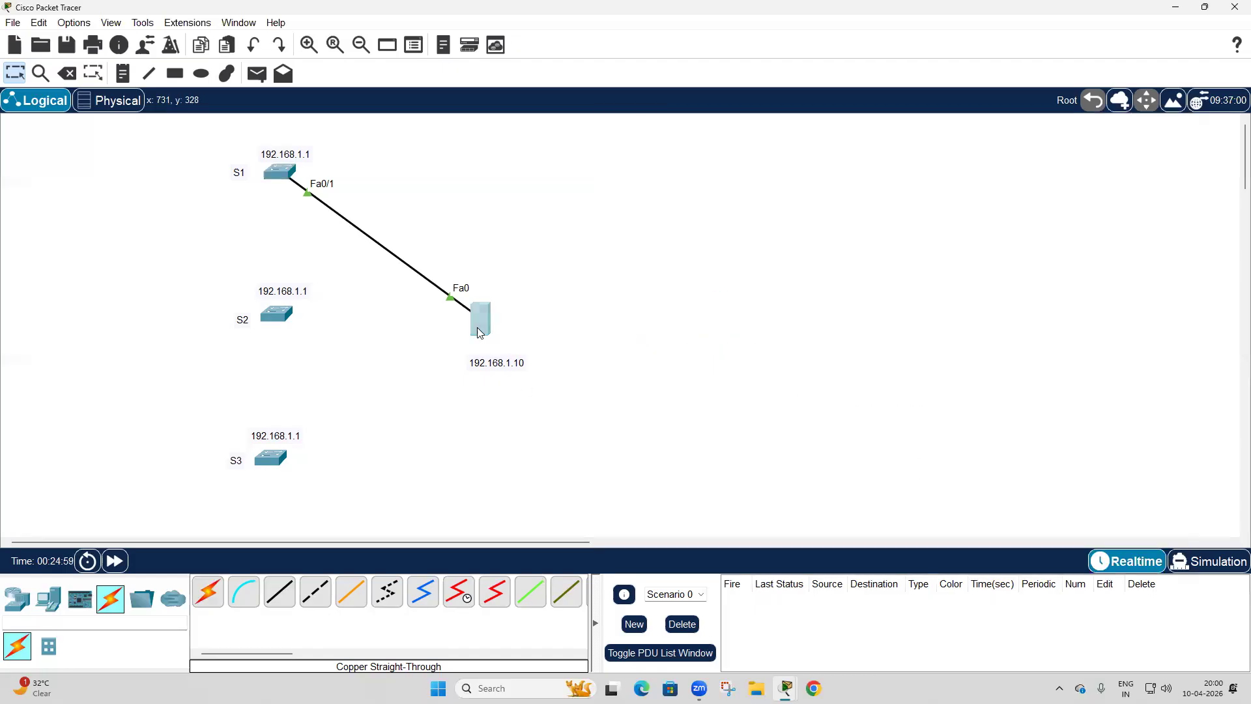
pyautogui.click(763, 159)
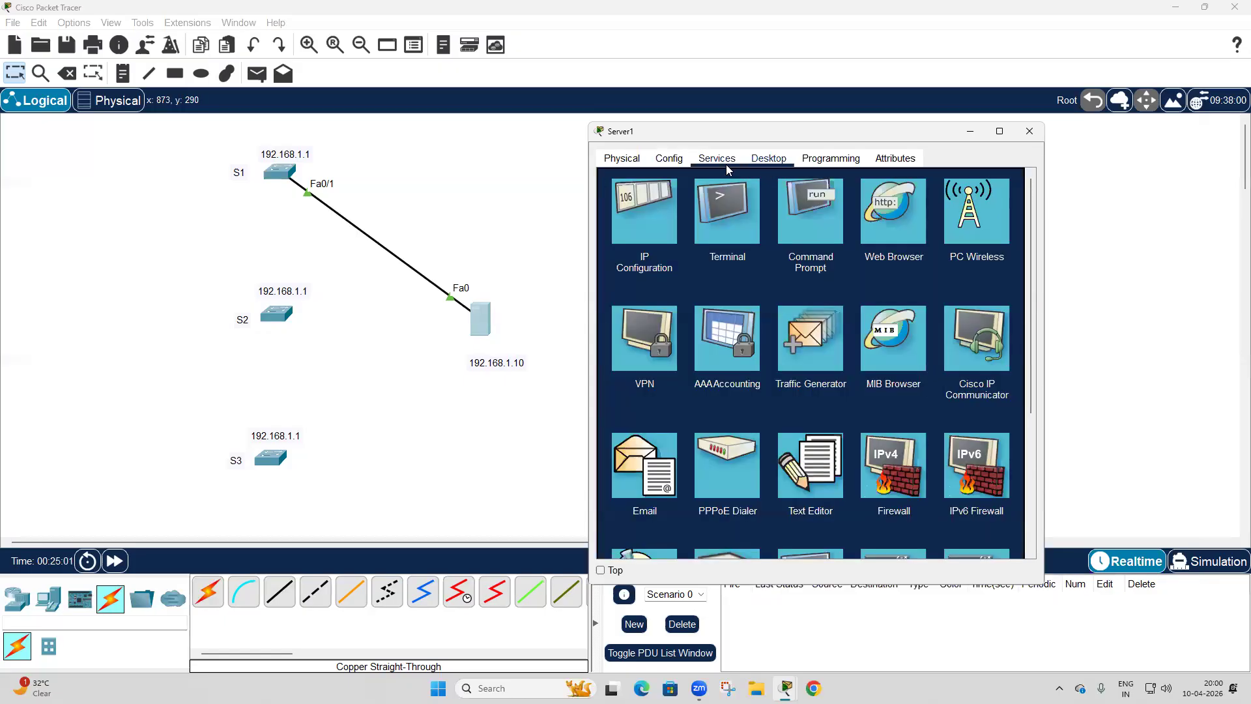
pyautogui.click(727, 166)
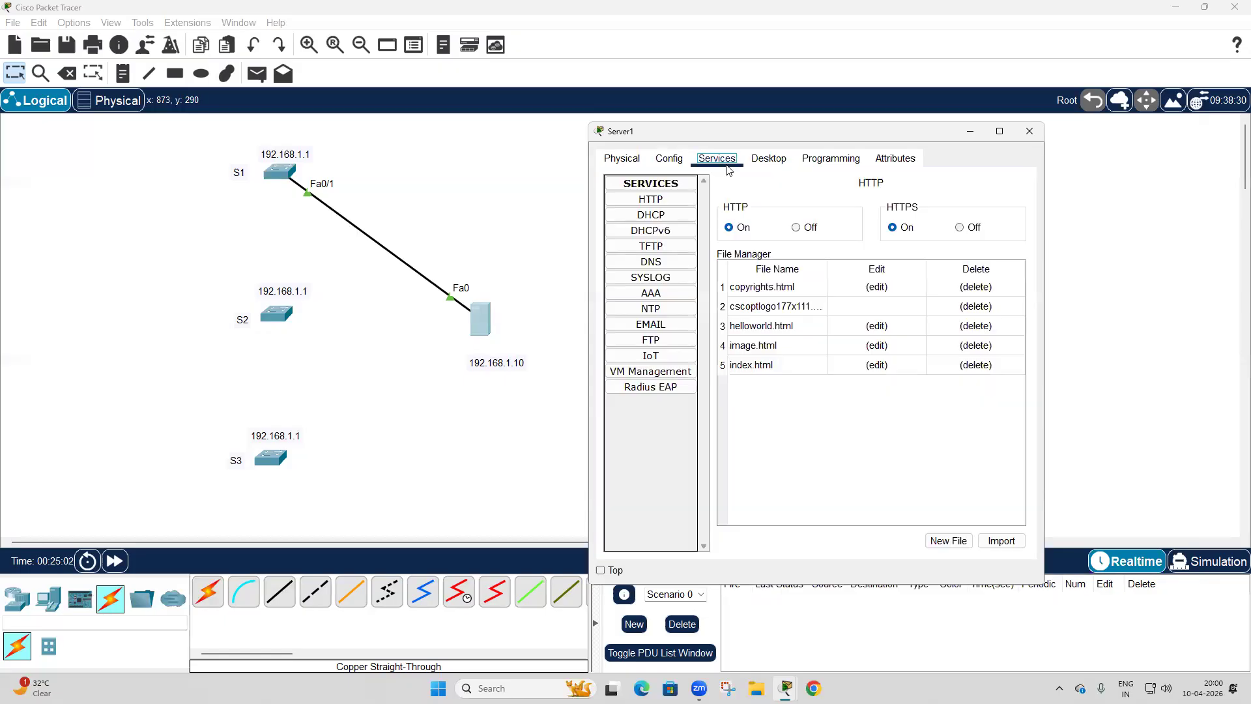
pyautogui.click(666, 252)
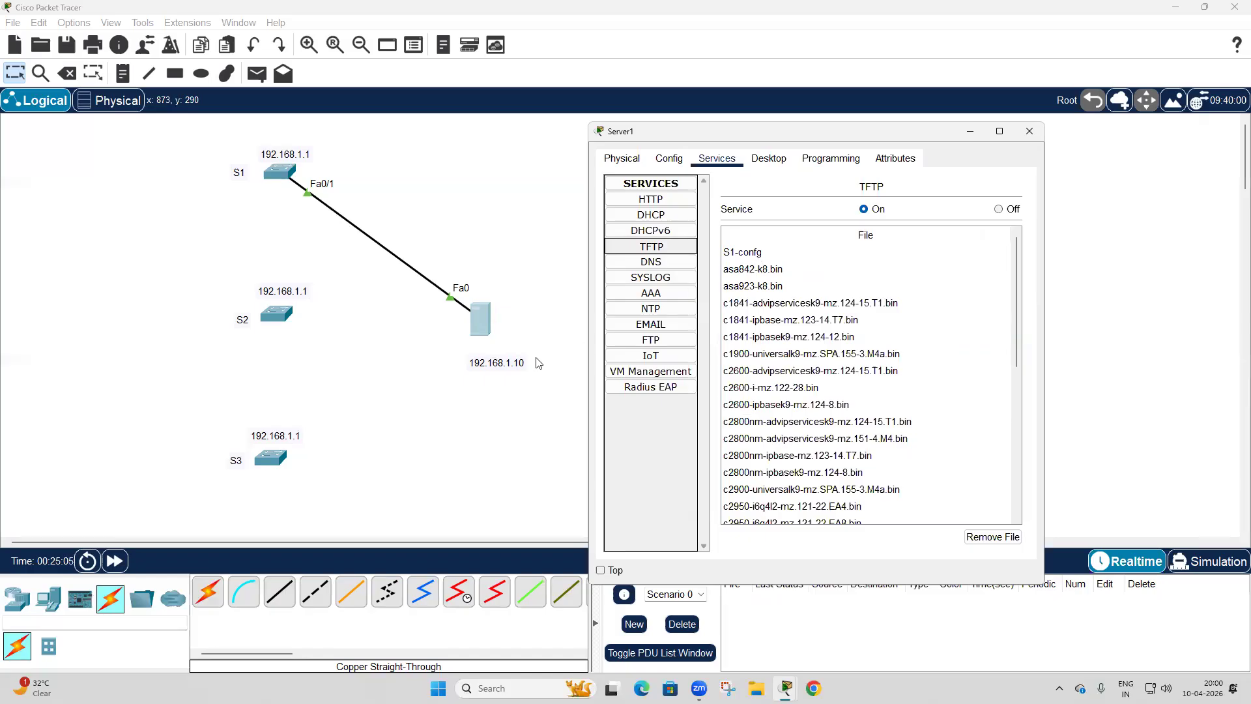
pyautogui.click(459, 428)
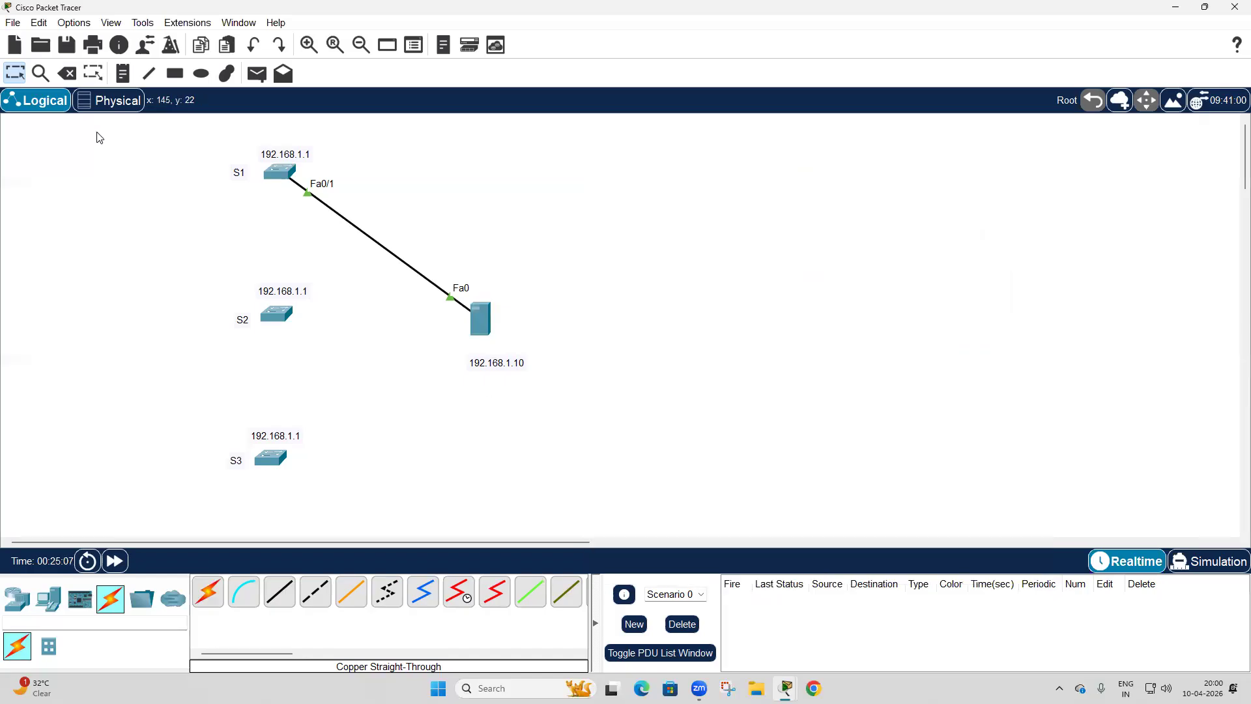
# Delete the cable between switch S1 and the server.
pyautogui.click(74, 76)
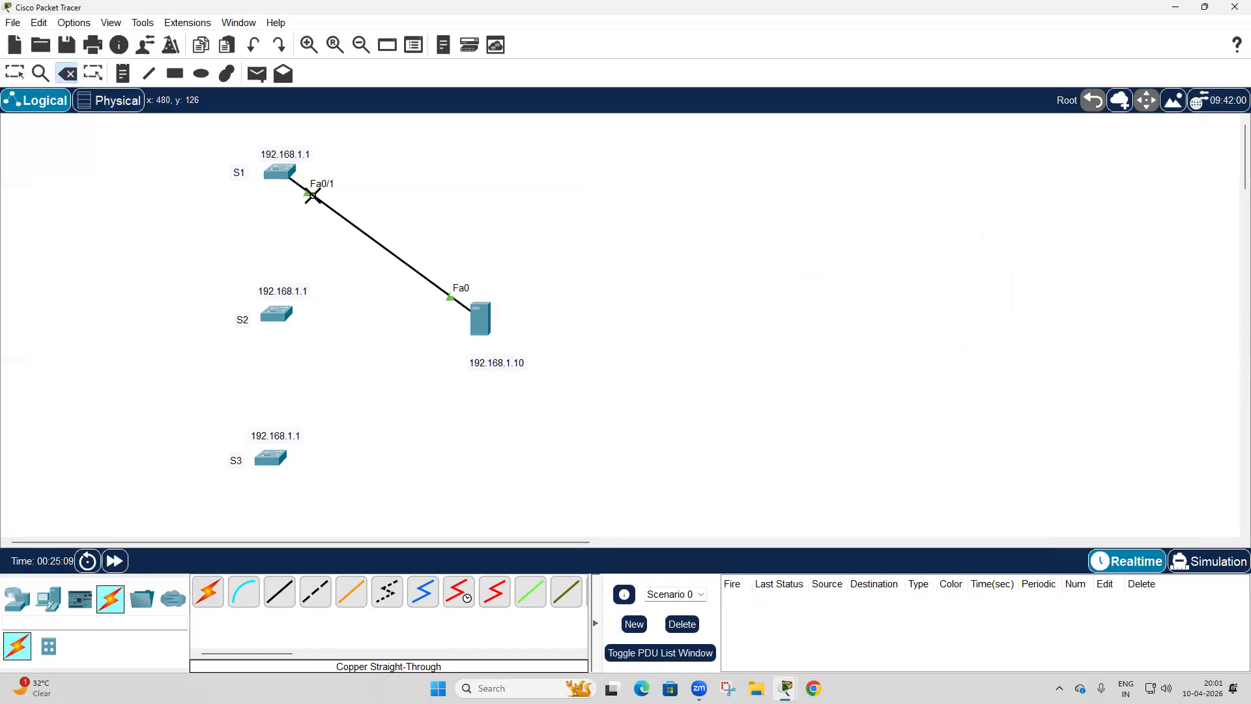
pyautogui.click(310, 193)
pyautogui.click(18, 77)
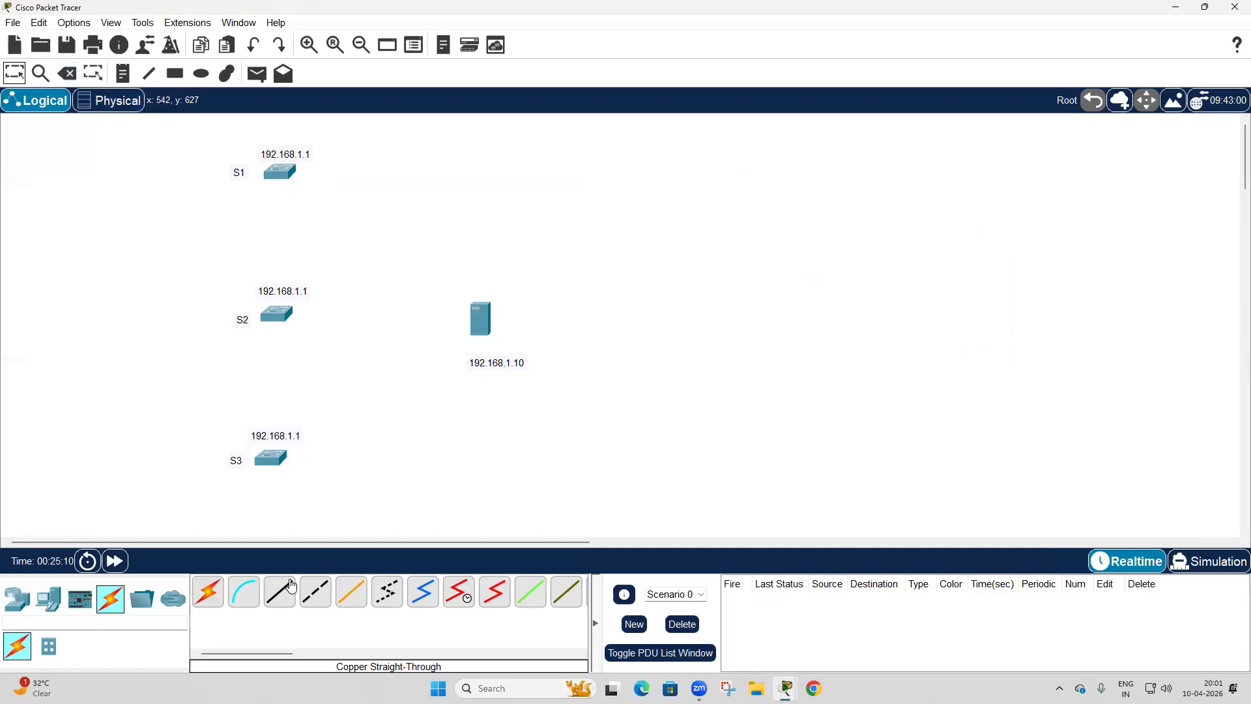
# Connect FastEthernet0/1 of S2 to FastEthernet0 of the server with a copper straight-through cable and fast-forward the simulation time.
pyautogui.click(278, 315)
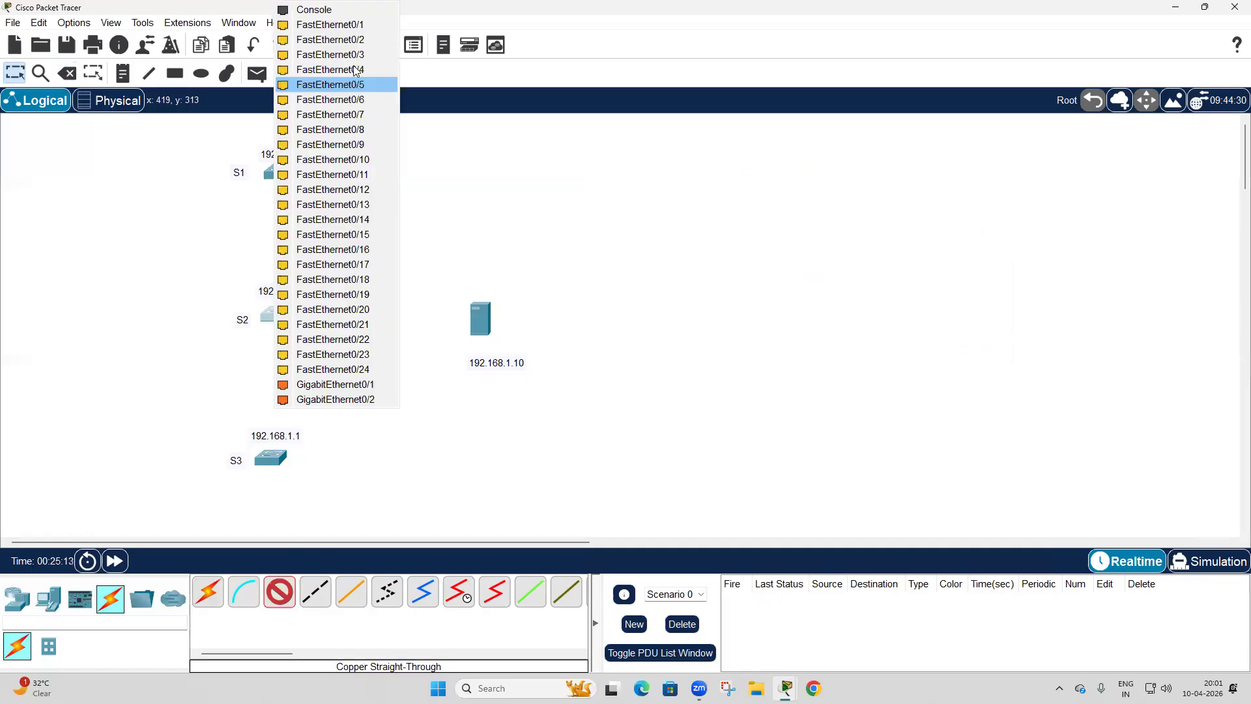
pyautogui.click(347, 24)
pyautogui.click(482, 316)
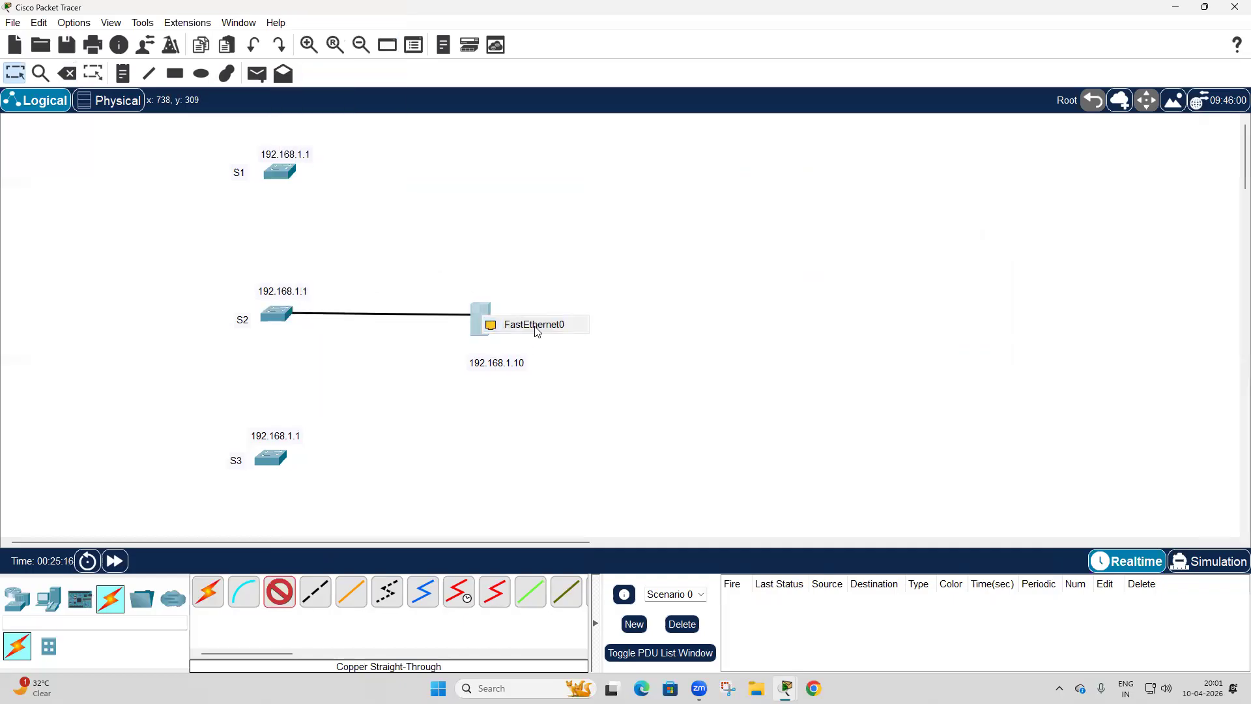
pyautogui.click(534, 324)
pyautogui.click(122, 569)
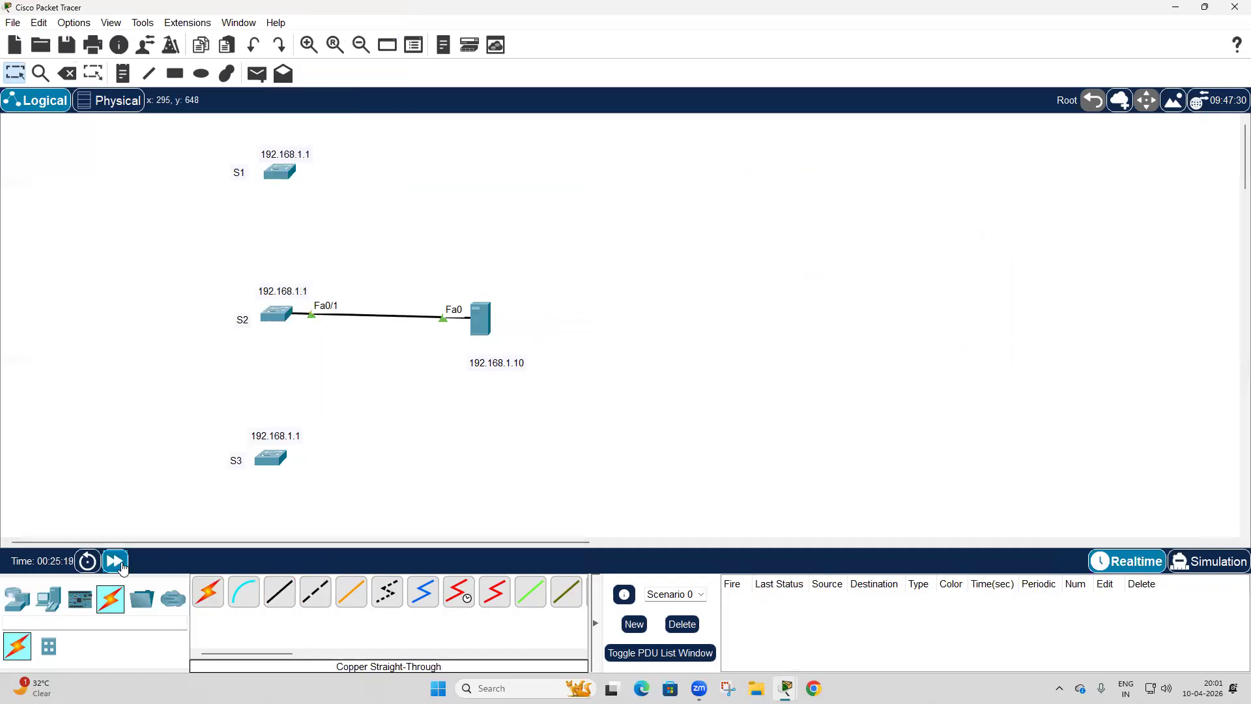
# Open S2's command-line console, widen its window and start the session at the user prompt.
pyautogui.click(277, 318)
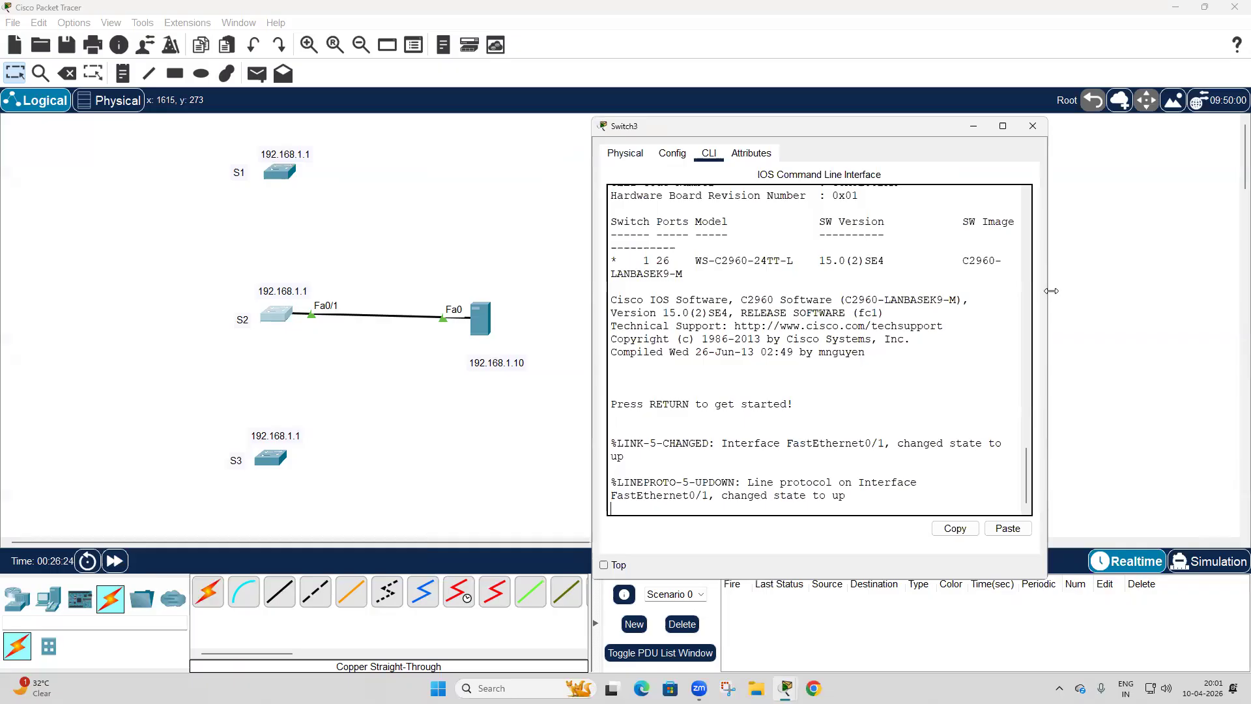
pyautogui.moveTo(1051, 291); pyautogui.dragTo(1228, 291)
pyautogui.press('Return')
pyautogui.press('Return')
pyautogui.press('Return')
pyautogui.write('e')
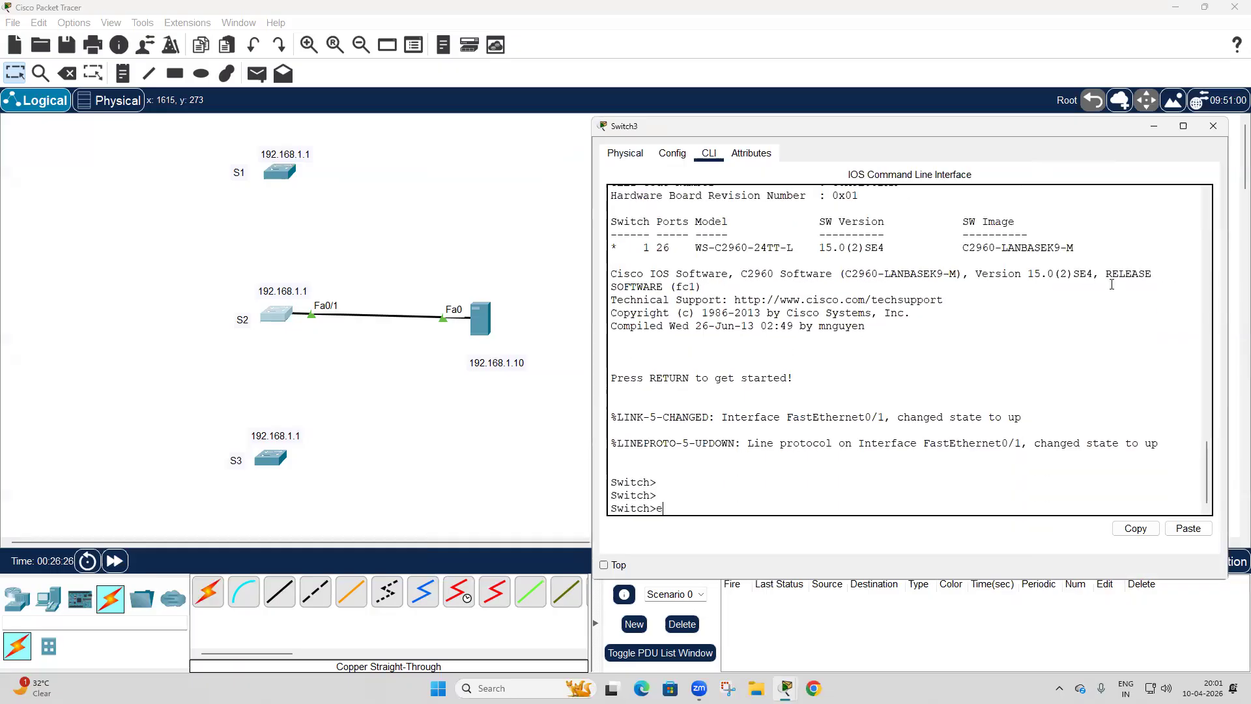
pyautogui.write('n.')
pyautogui.press('Return')
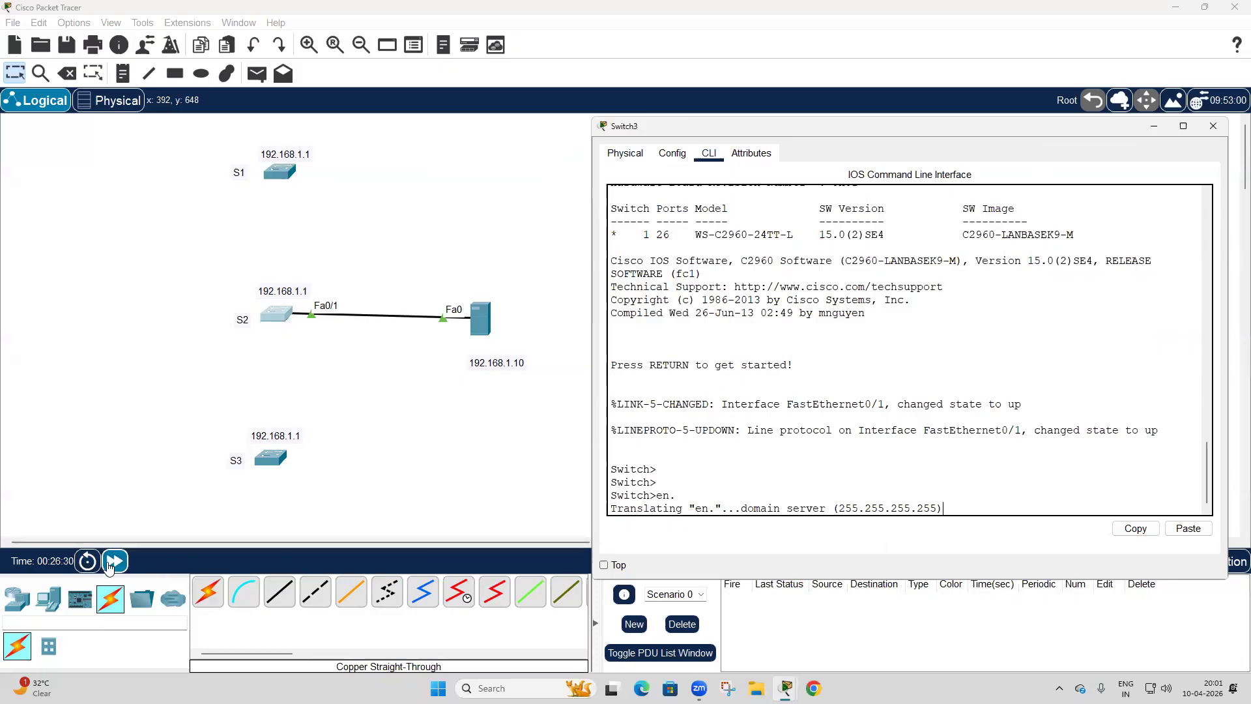
pyautogui.doubleClick(114, 561)
pyautogui.click(275, 315)
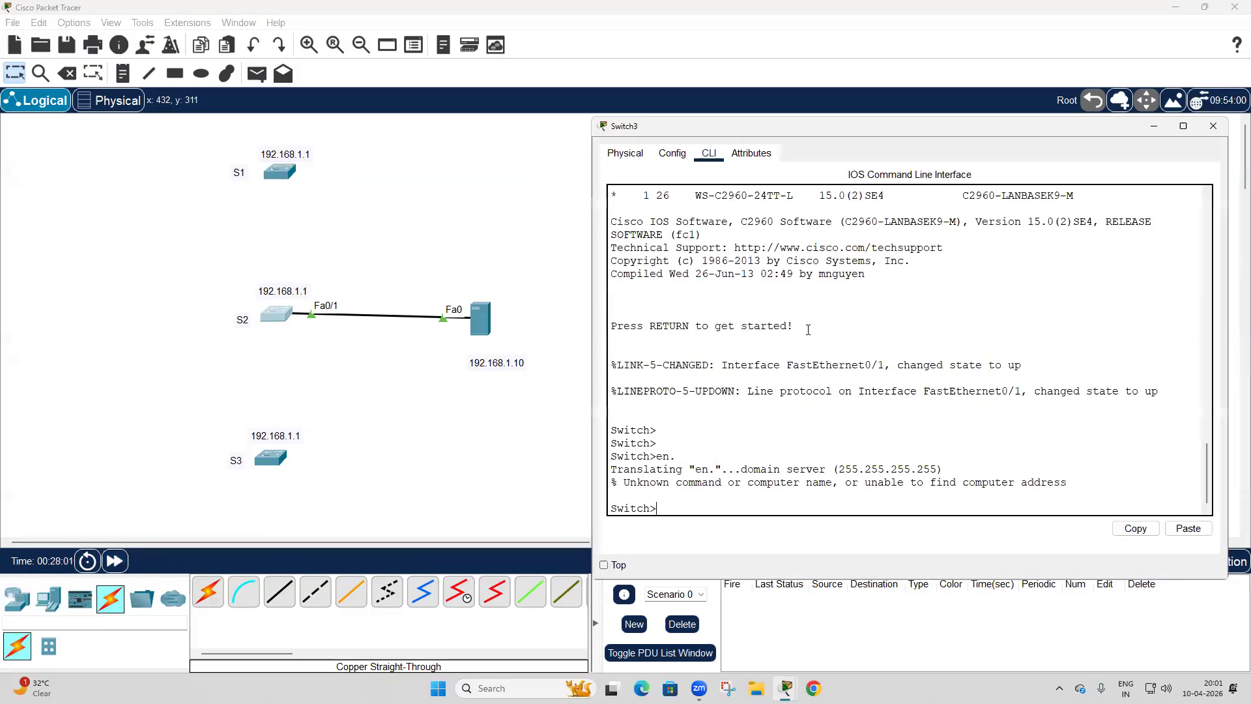
# Enter privileged mode and global configuration mode on the second switch and set its hostname to S2.
pyautogui.press('Return')
pyautogui.press('Return')
pyautogui.write('en')
pyautogui.press('Return')
pyautogui.write('con')
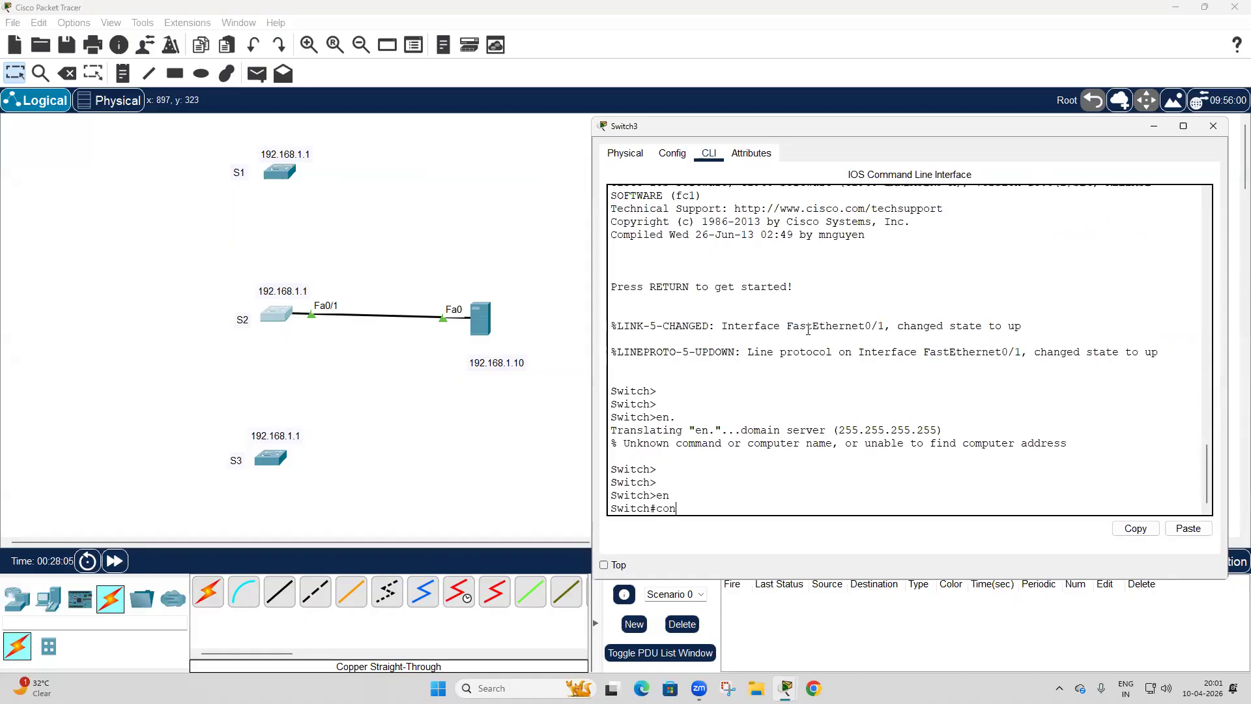
pyautogui.write('fig t')
pyautogui.press('Return')
pyautogui.write('hos')
pyautogui.press('Tab')
pyautogui.write('S')
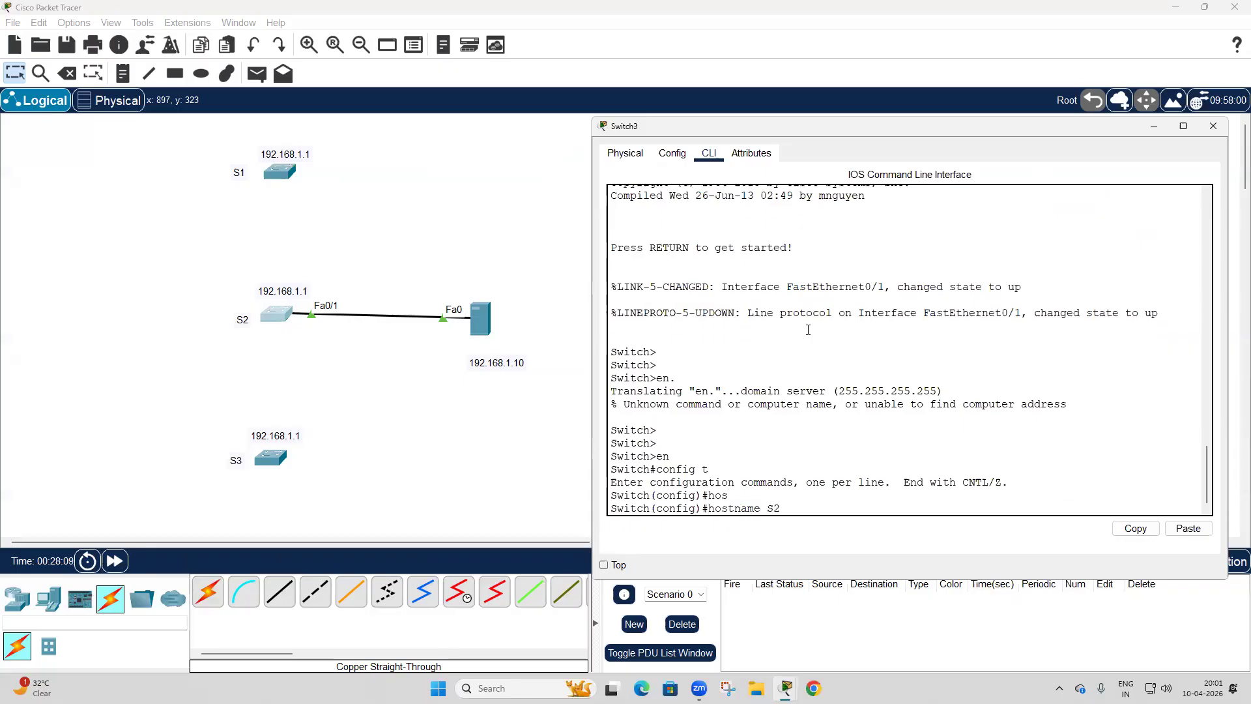
pyautogui.write('2')
pyautogui.press('Return')
pyautogui.press('Return')
pyautogui.press('Return')
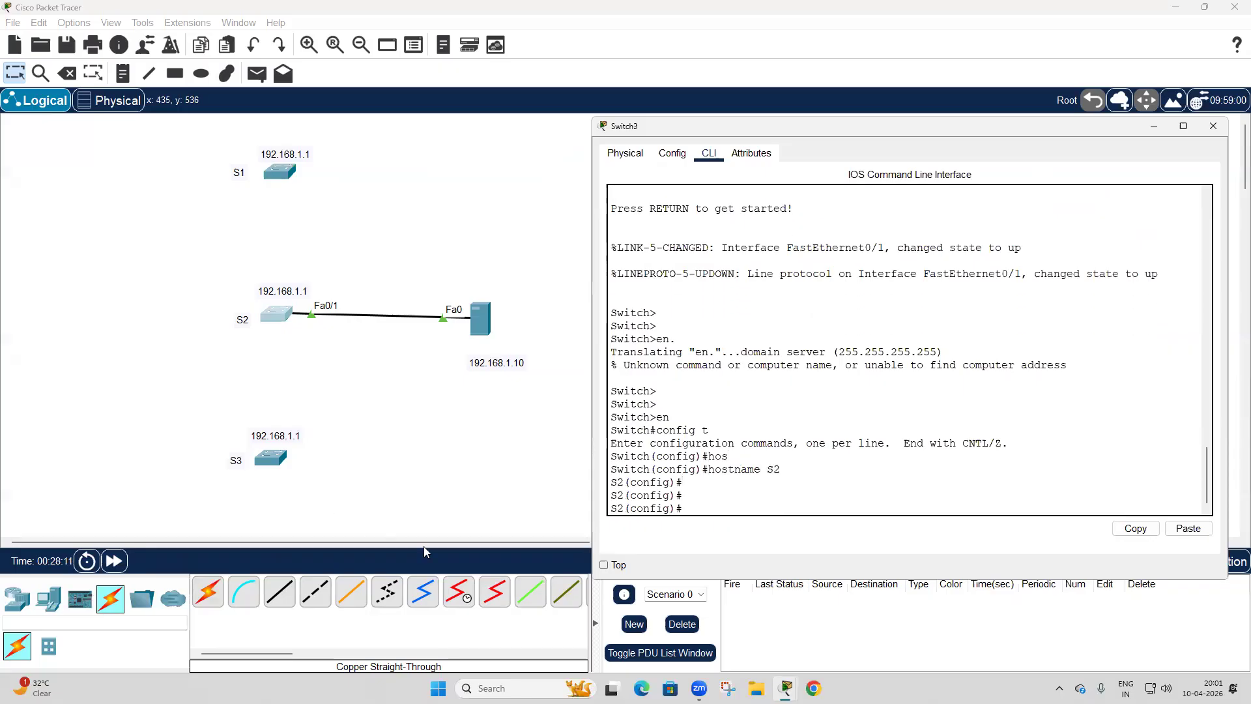
# Leave configuration mode on S2 and write its running configuration to memory.
pyautogui.doubleClick(616, 508)
pyautogui.click(761, 509)
pyautogui.hotkey('ctrl', 'z')
pyautogui.press('Return')
pyautogui.press('Return')
pyautogui.write('wr')
pyautogui.press('Return')
pyautogui.press('Return')
pyautogui.press('Return')
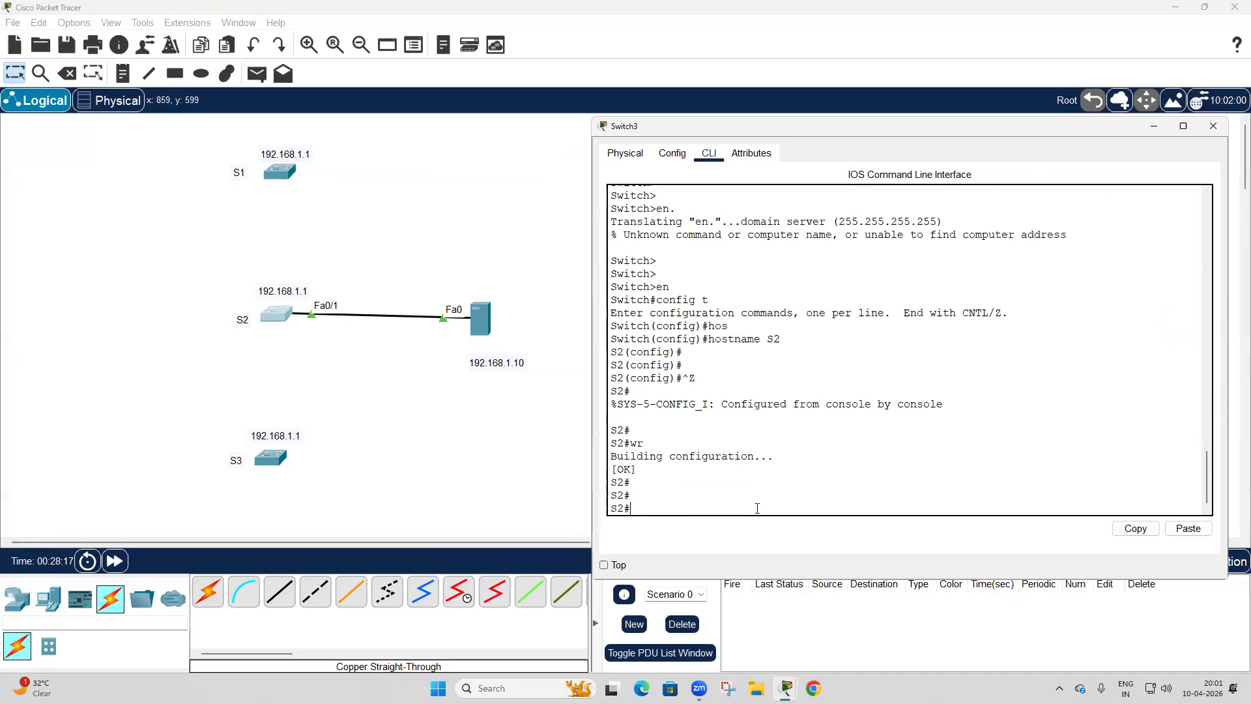
# Issue the command on S2 to copy a file from TFTP into the running configuration.
pyautogui.write('co')
pyautogui.press('Tab')
pyautogui.write('p')
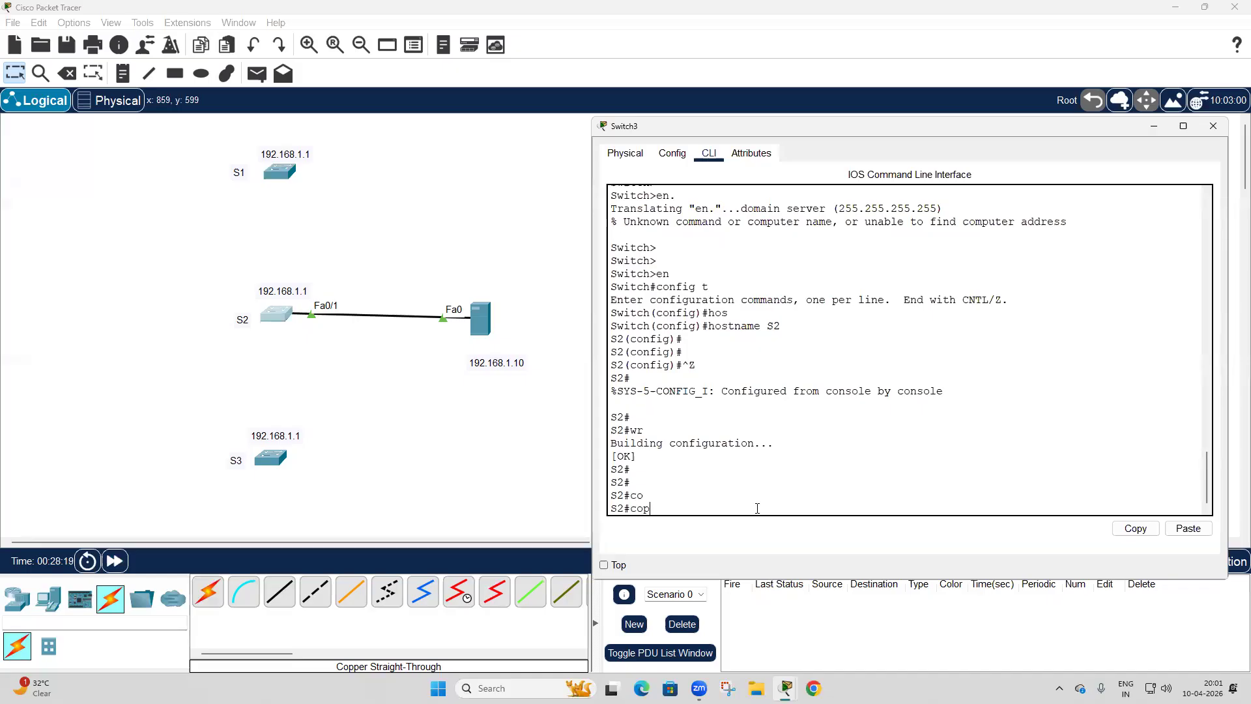
pyautogui.press('Tab')
pyautogui.write('tf')
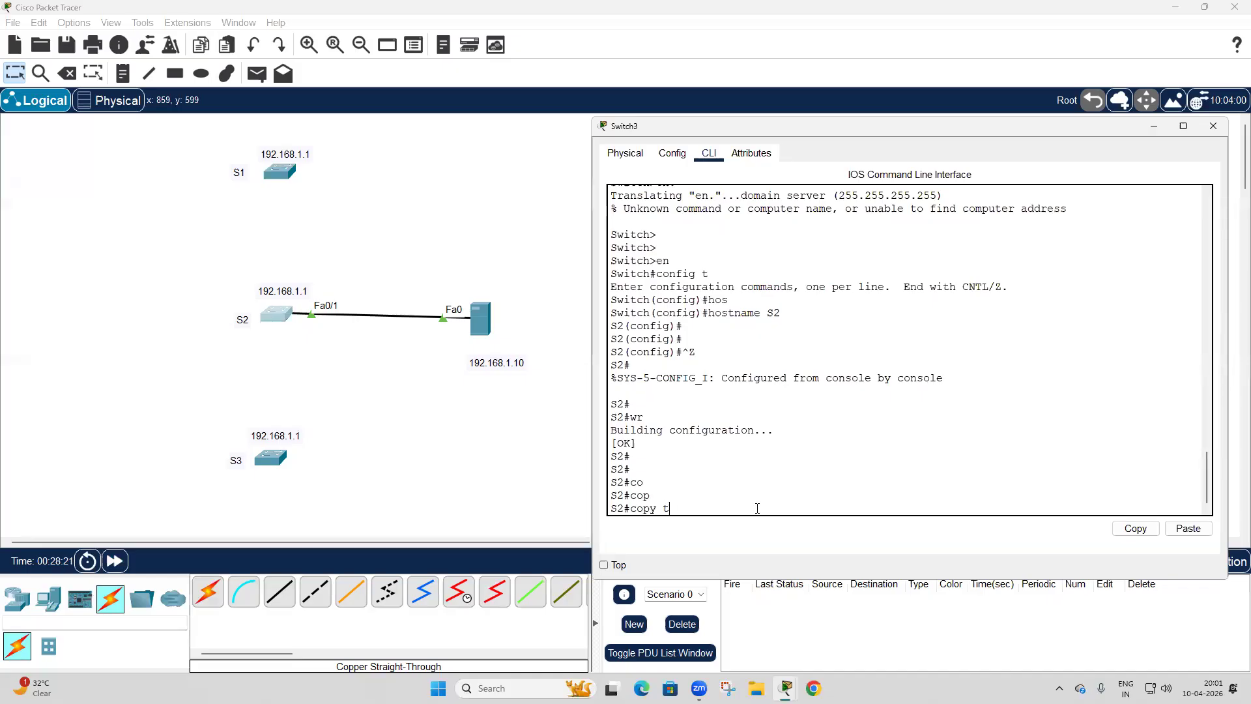
pyautogui.press('Tab')
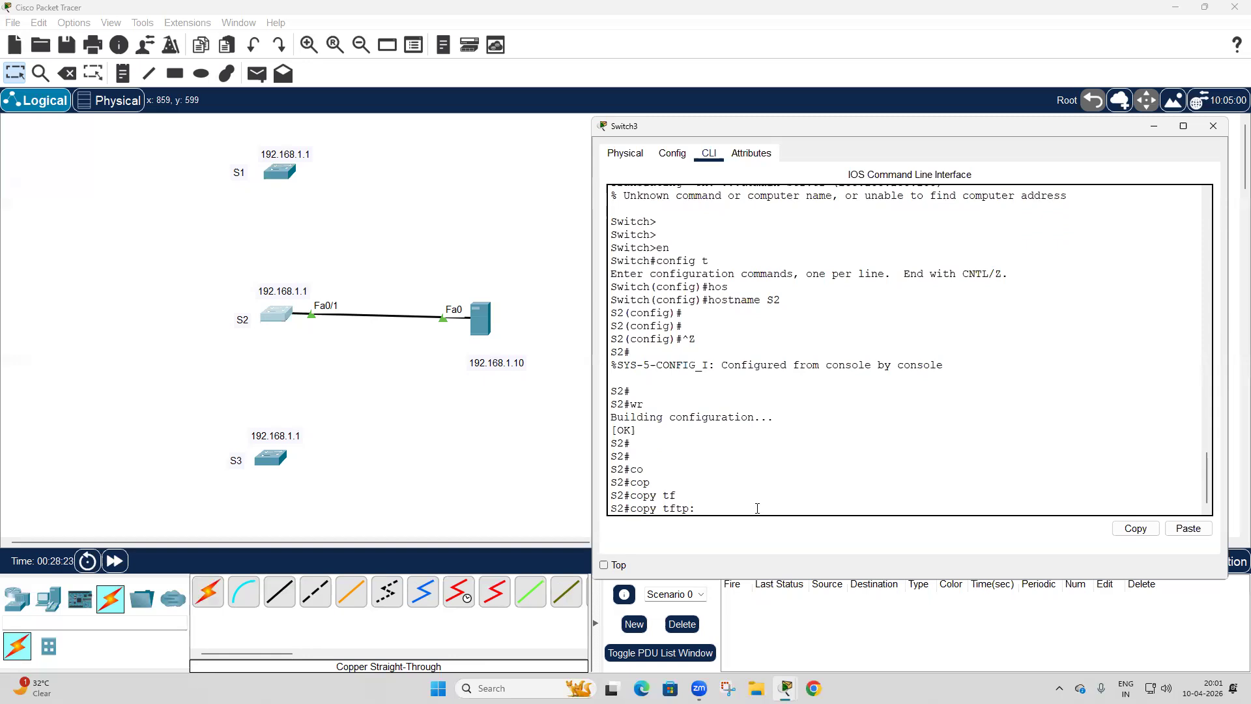
pyautogui.write('ru')
pyautogui.press('Tab')
pyautogui.press('Return')
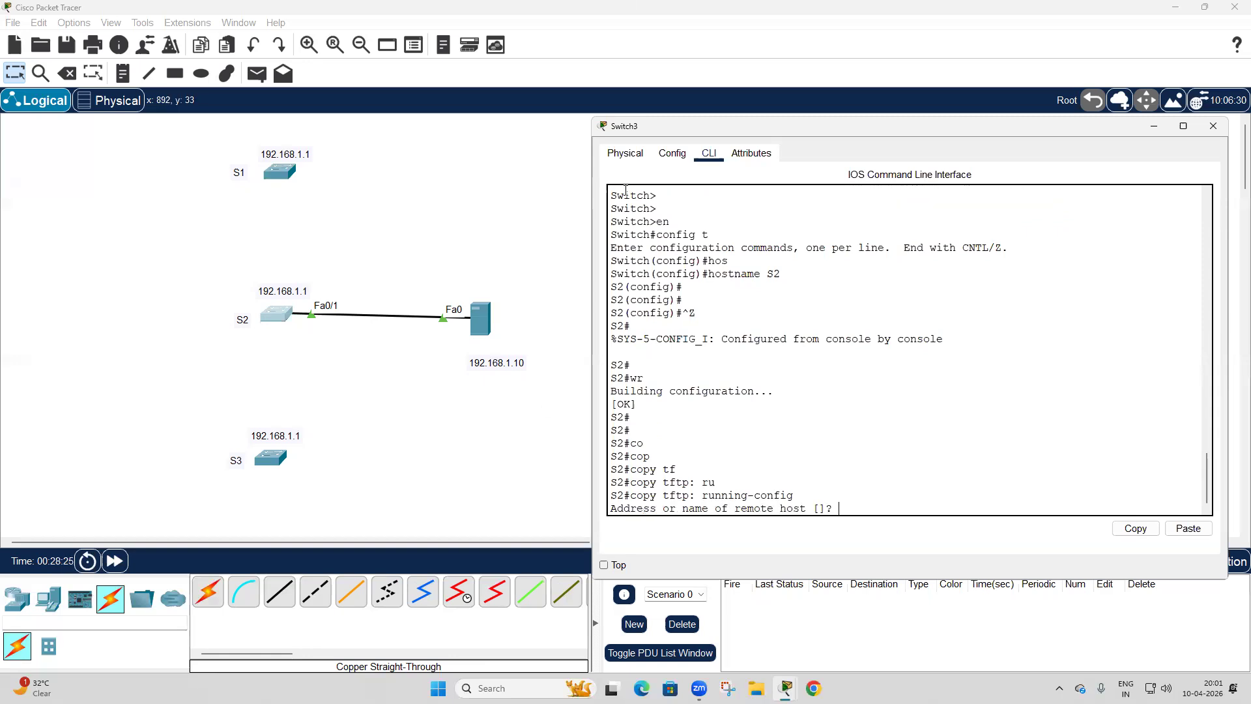
# Try to load S1-confg from the remote host 192.168.1.10, accepting running-config as the destination, and review the console output.
pyautogui.write('192.168.1.10')
pyautogui.press('Return')
pyautogui.write('S1-')
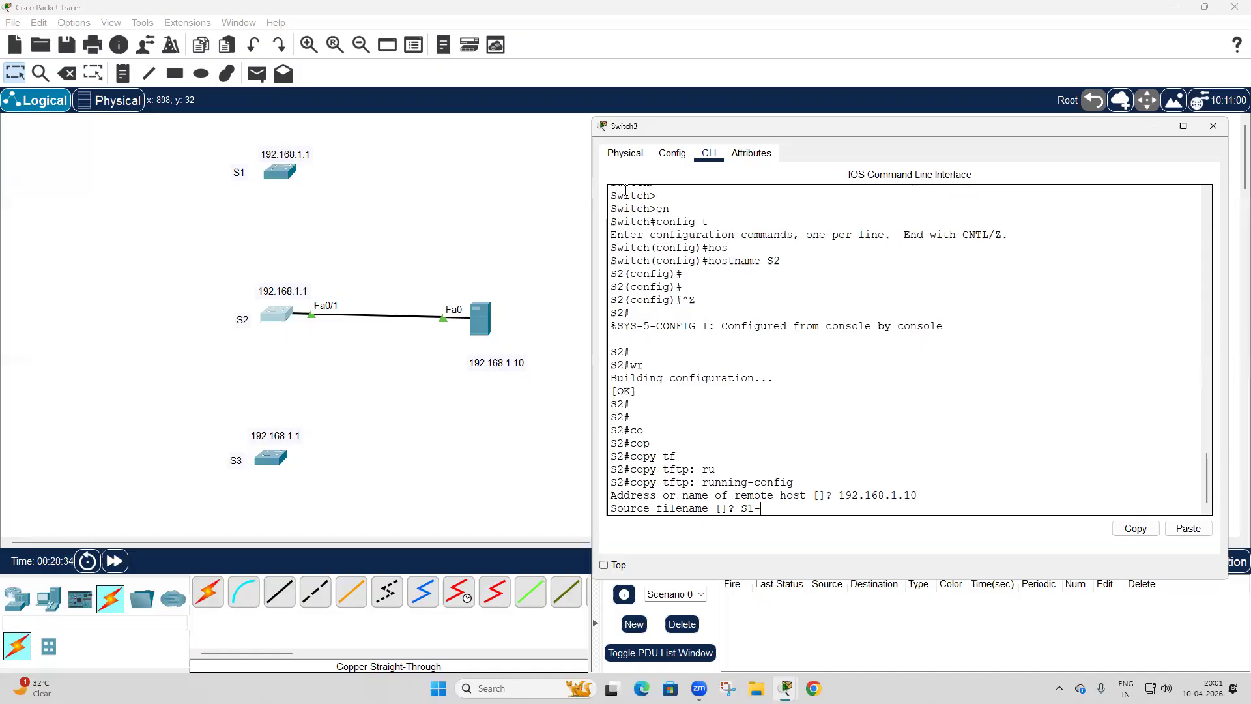
pyautogui.write('confg')
pyautogui.press('Return')
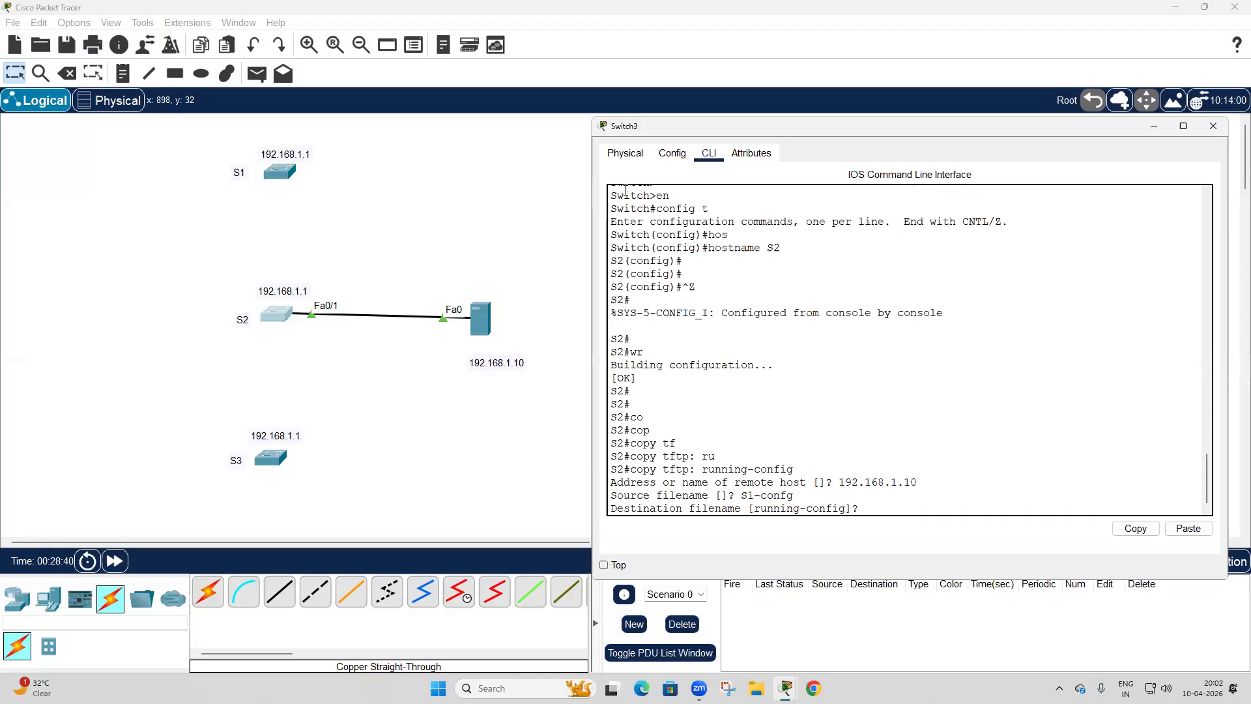
pyautogui.press('Return')
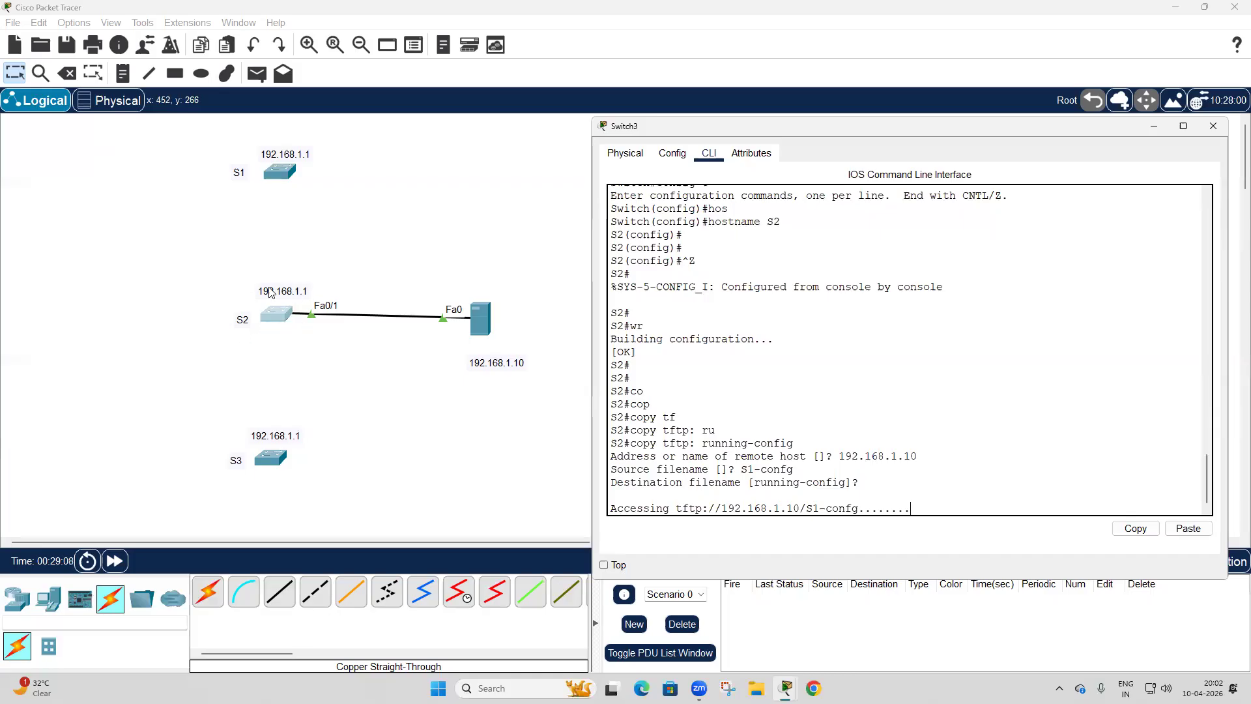
pyautogui.scroll(5, 829, 331)
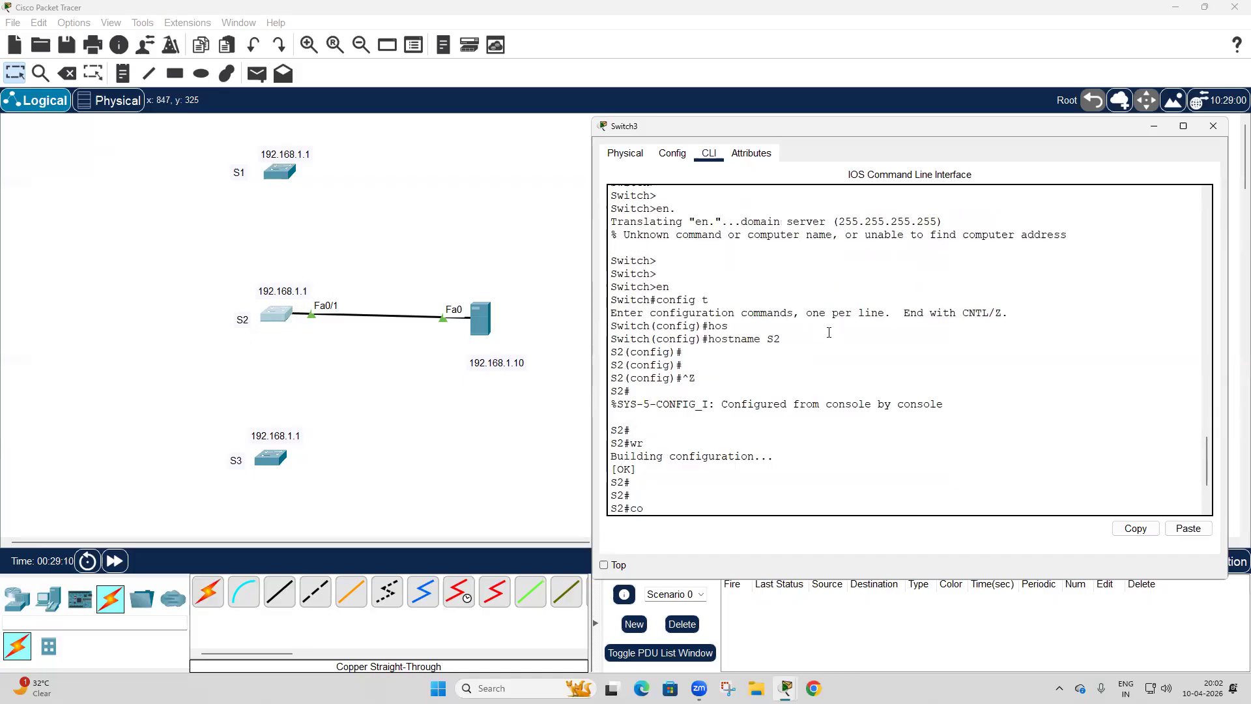
pyautogui.scroll(-2, 790, 330)
pyautogui.scroll(-5, 619, 345)
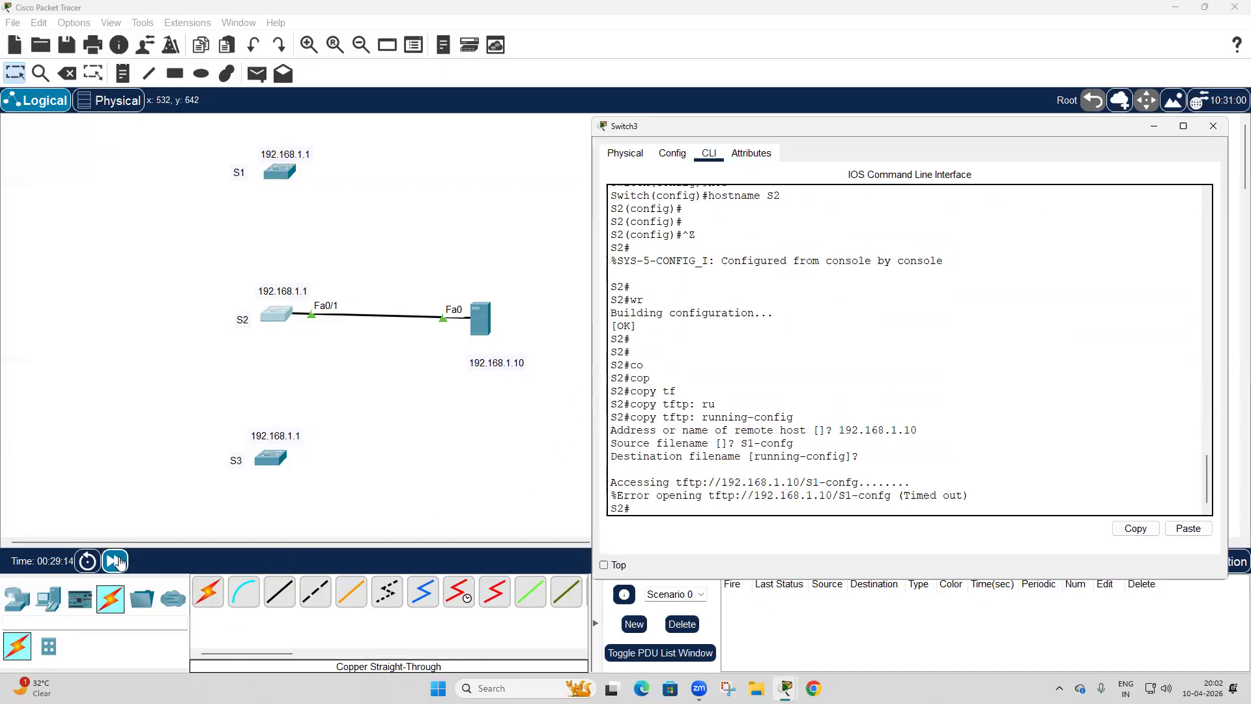
# Enter global configuration mode on S2 and open the VLAN 1 interface for configuration.
pyautogui.moveTo(699, 463); pyautogui.dragTo(702, 462)
pyautogui.press('Return')
pyautogui.press('Return')
pyautogui.press('Return')
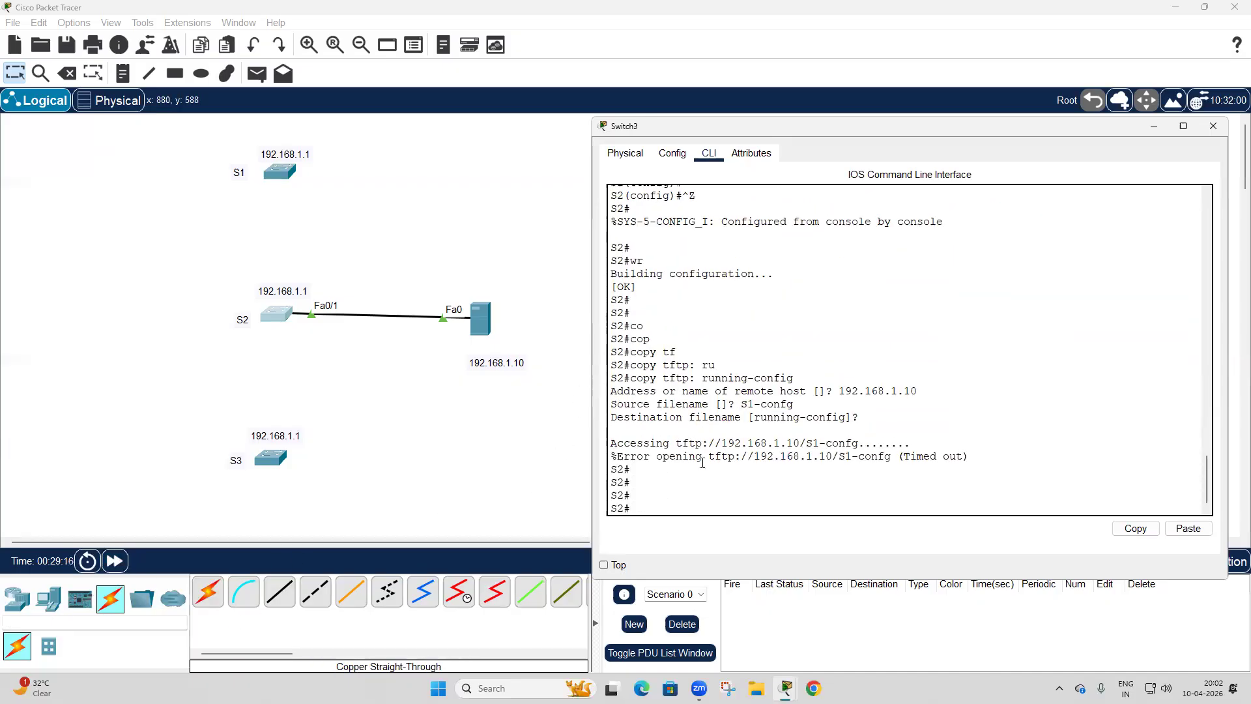
pyautogui.write('config t')
pyautogui.press('Return')
pyautogui.write('vlan')
pyautogui.press('BackSpace')
pyautogui.press('BackSpace')
pyautogui.press('BackSpace')
pyautogui.press('BackSpace')
pyautogui.press('BackSpace')
pyautogui.write('in')
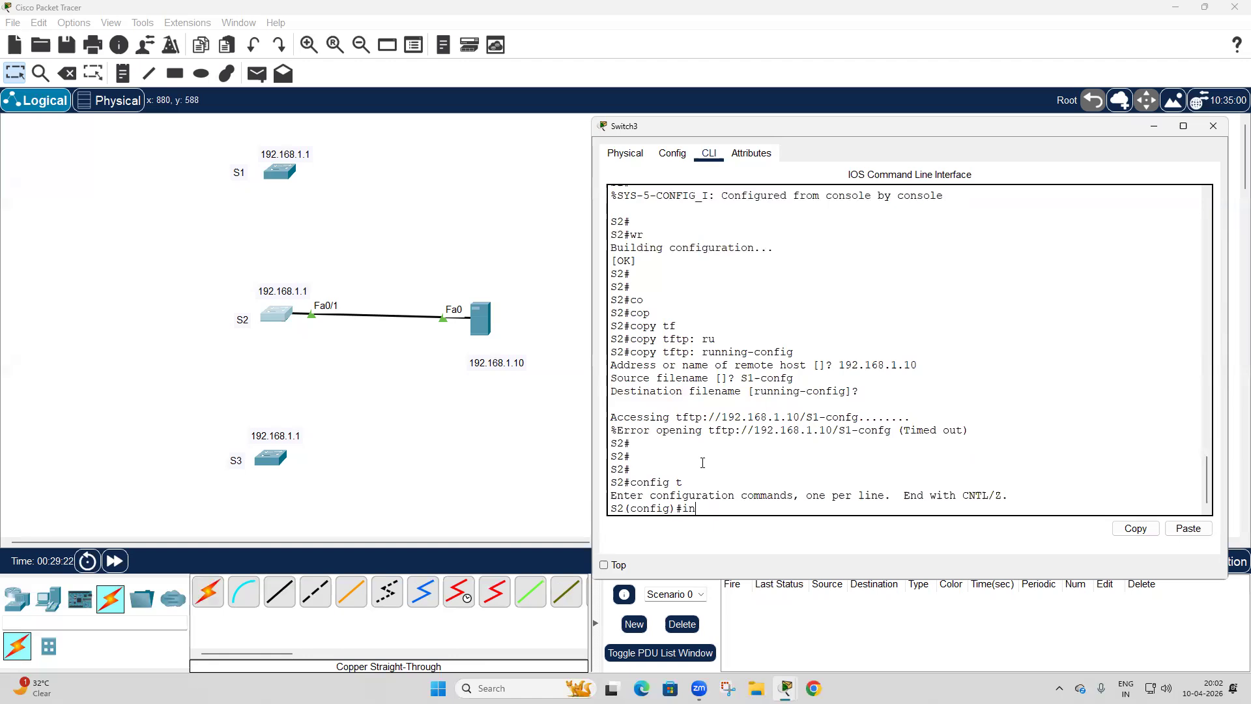
pyautogui.write('t vlan 1')
pyautogui.press('Return')
# Assign 192.168.1.1 with mask 255.255.255.0 to S2's VLAN 1 interface, enable it, and return to privileged mode.
pyautogui.write('ip add 192.168.1.')
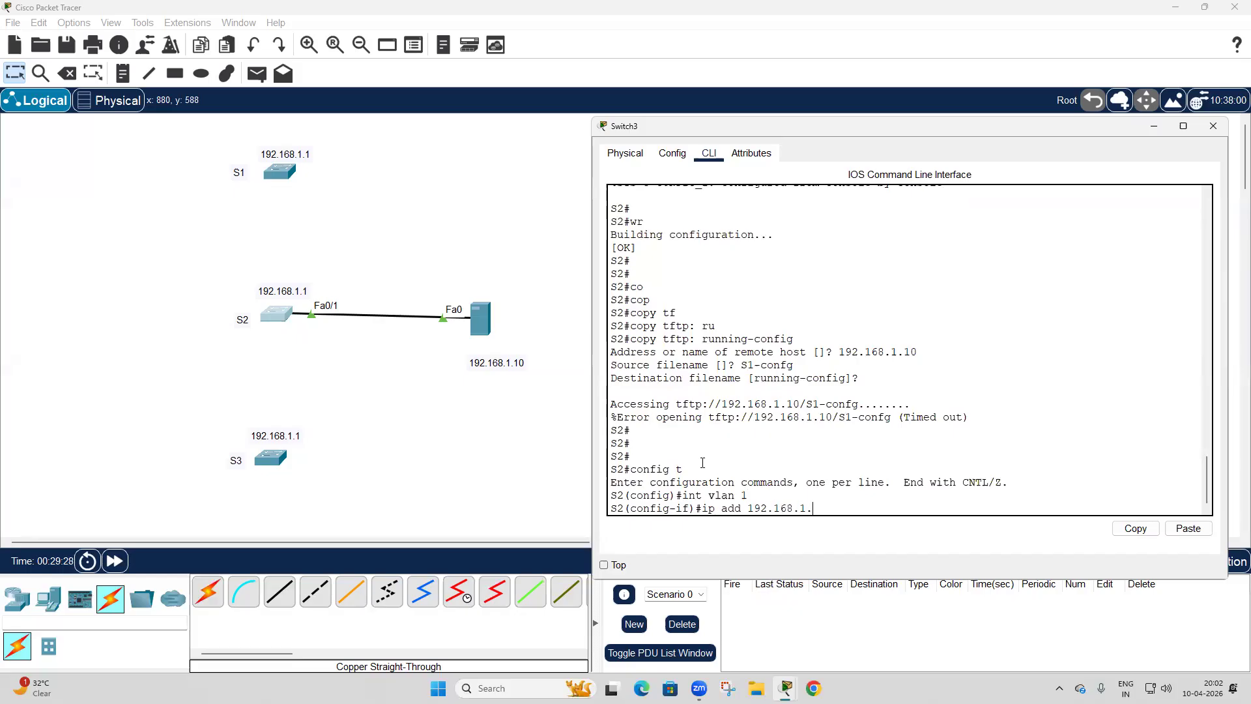
pyautogui.write('1 255.255.255.0')
pyautogui.press('Return')
pyautogui.write('no')
pyautogui.write(' sgu')
pyautogui.press('BackSpace')
pyautogui.press('BackSpace')
pyautogui.press('BackSpace')
pyautogui.write('hut')
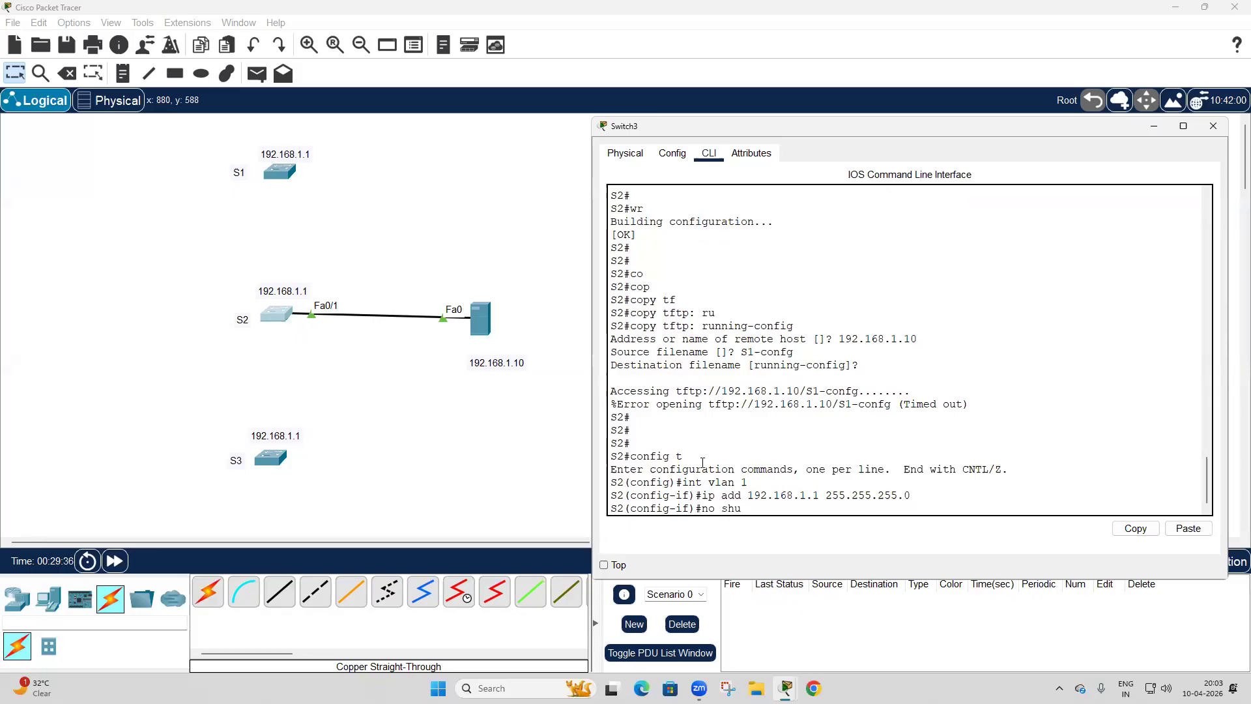
pyautogui.press('Return')
pyautogui.press('Return')
pyautogui.press('Return')
pyautogui.hotkey('ctrl', 'z')
pyautogui.press('Return')
pyautogui.press('Return')
pyautogui.press('Return')
# Try to copy a TFTP file into S2's running configuration, giving S1-confg as the remote host and leaving the source filename empty.
pyautogui.write('co')
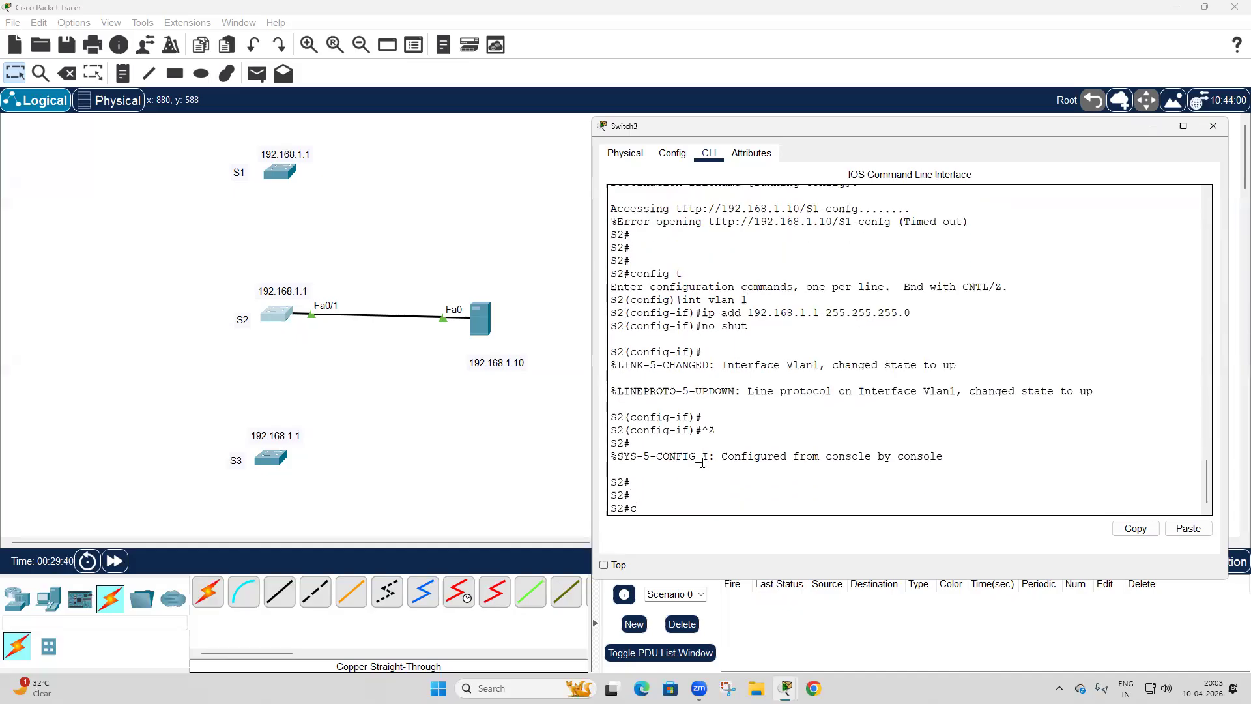
pyautogui.press('Tab')
pyautogui.write('p')
pyautogui.press('Tab')
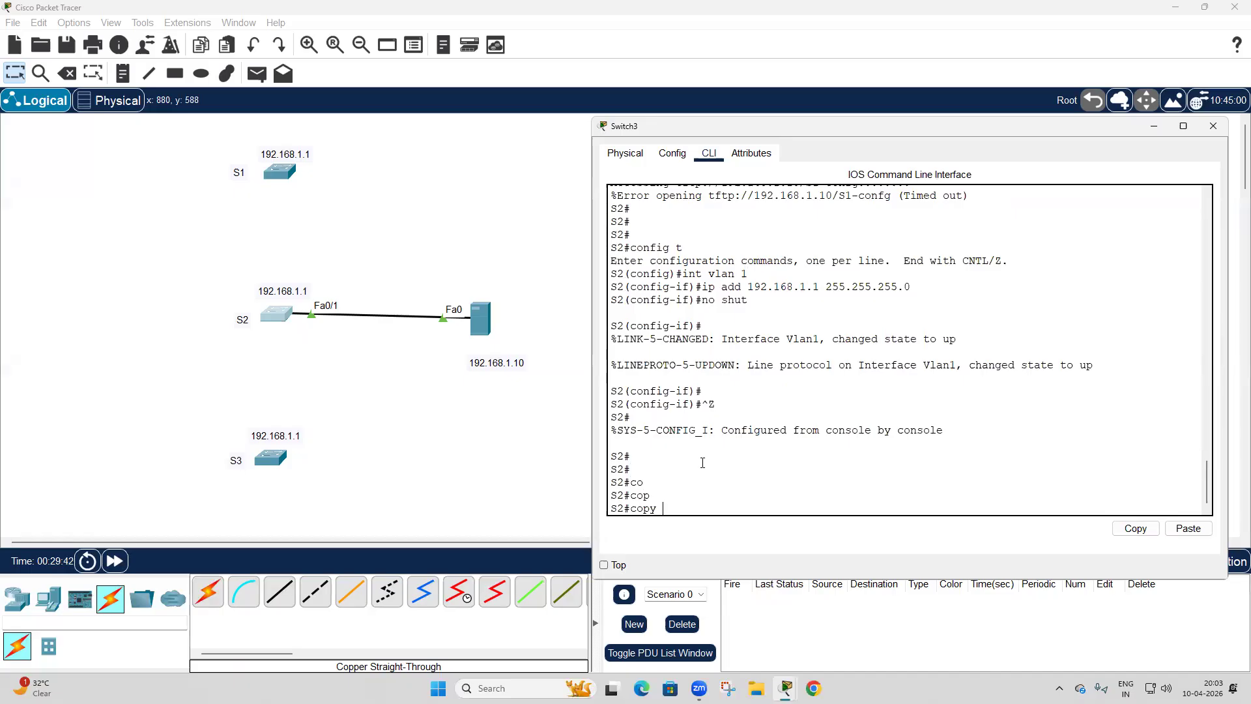
pyautogui.write('tf')
pyautogui.press('Tab')
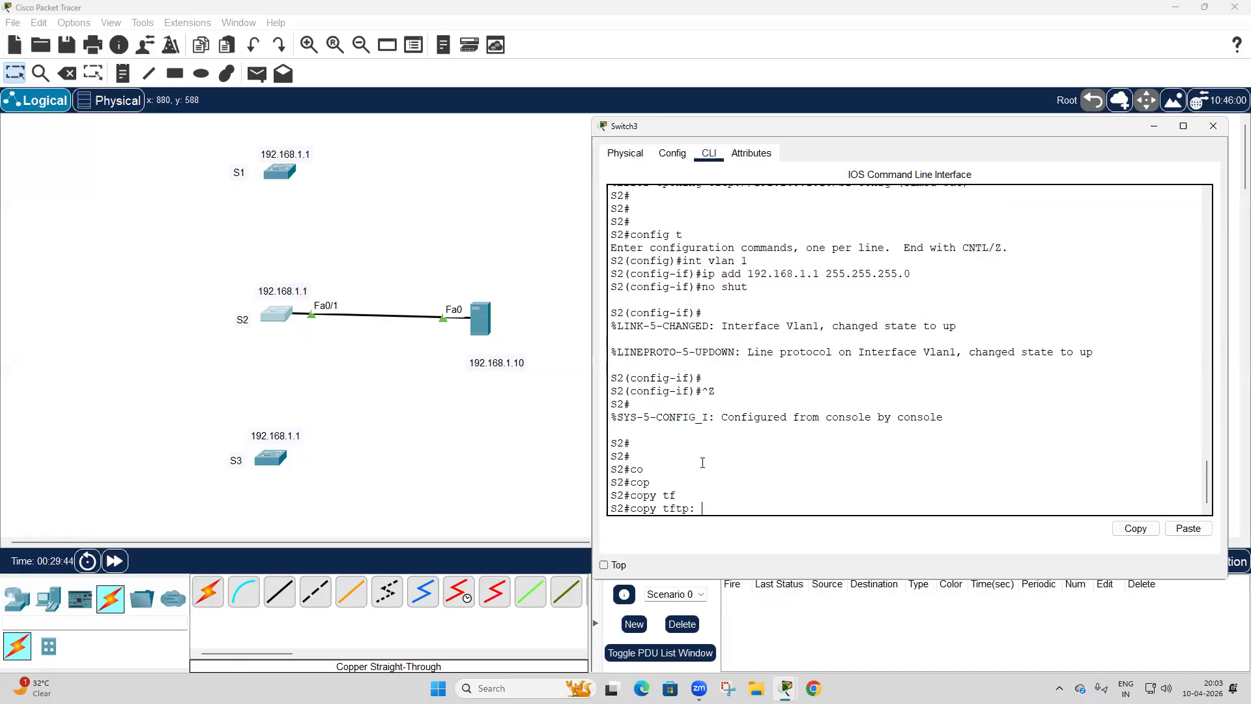
pyautogui.write('ru')
pyautogui.press('Tab')
pyautogui.press('Return')
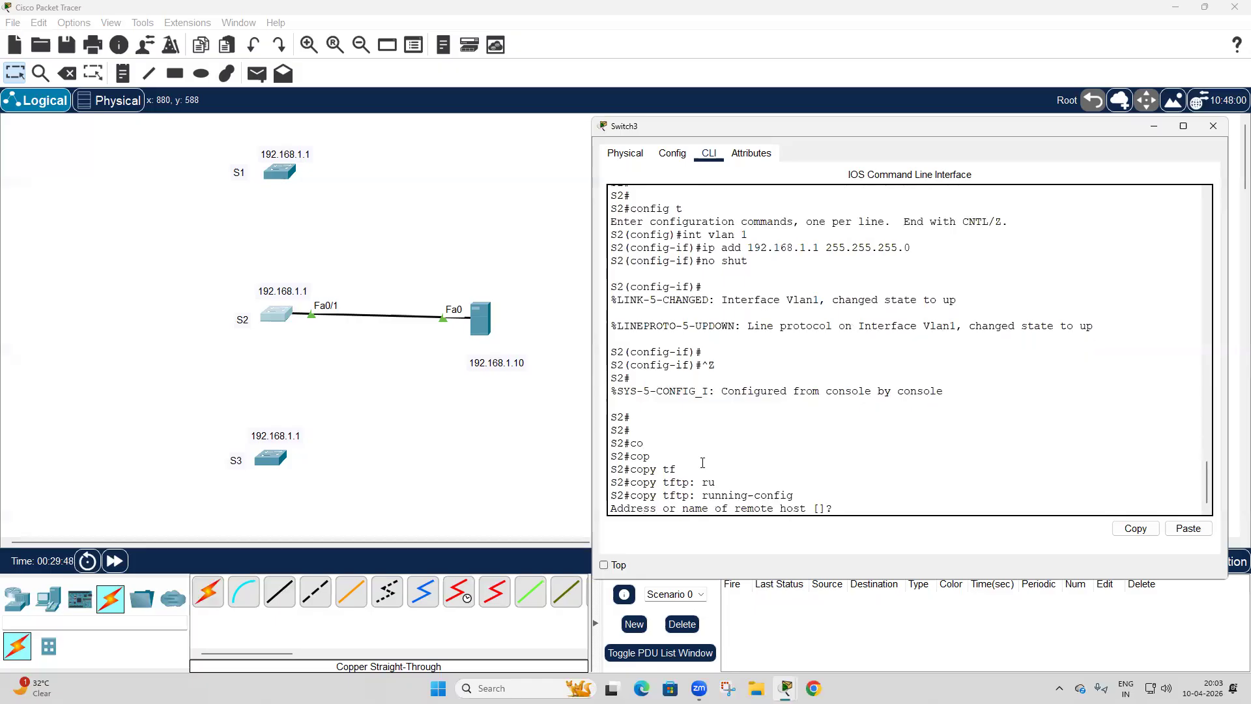
pyautogui.write('S1-confg')
pyautogui.press('Return')
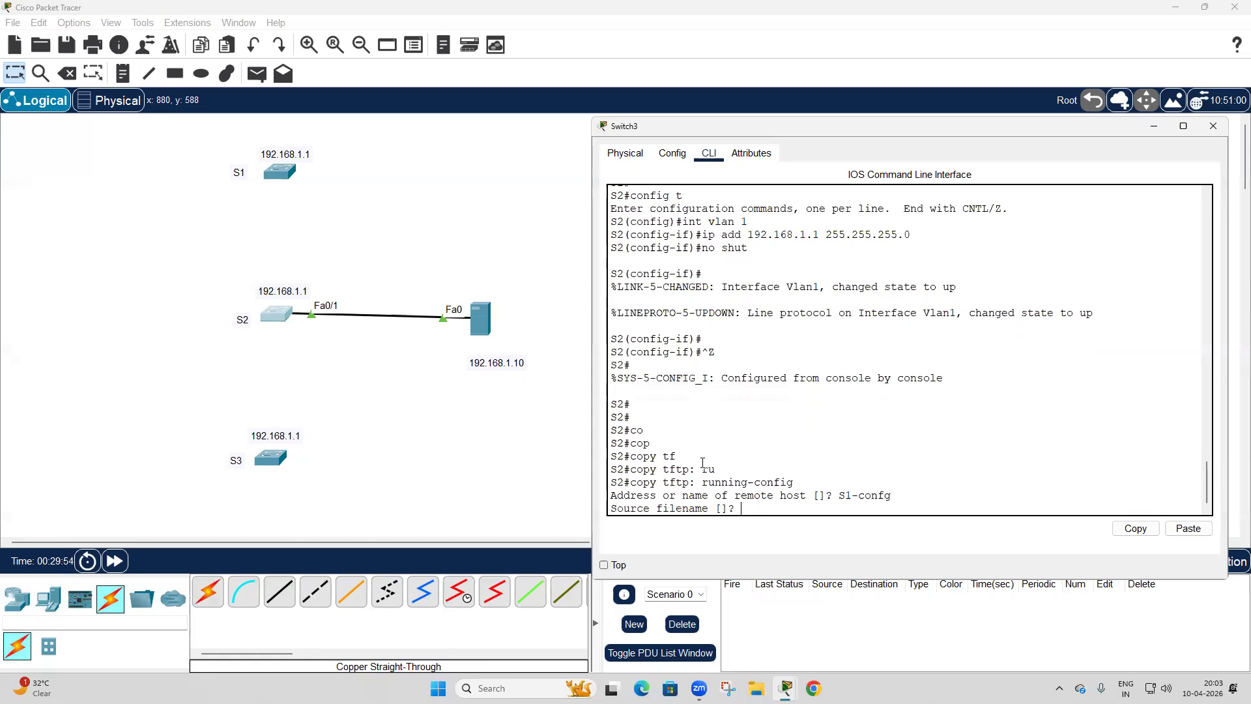
pyautogui.press('Return')
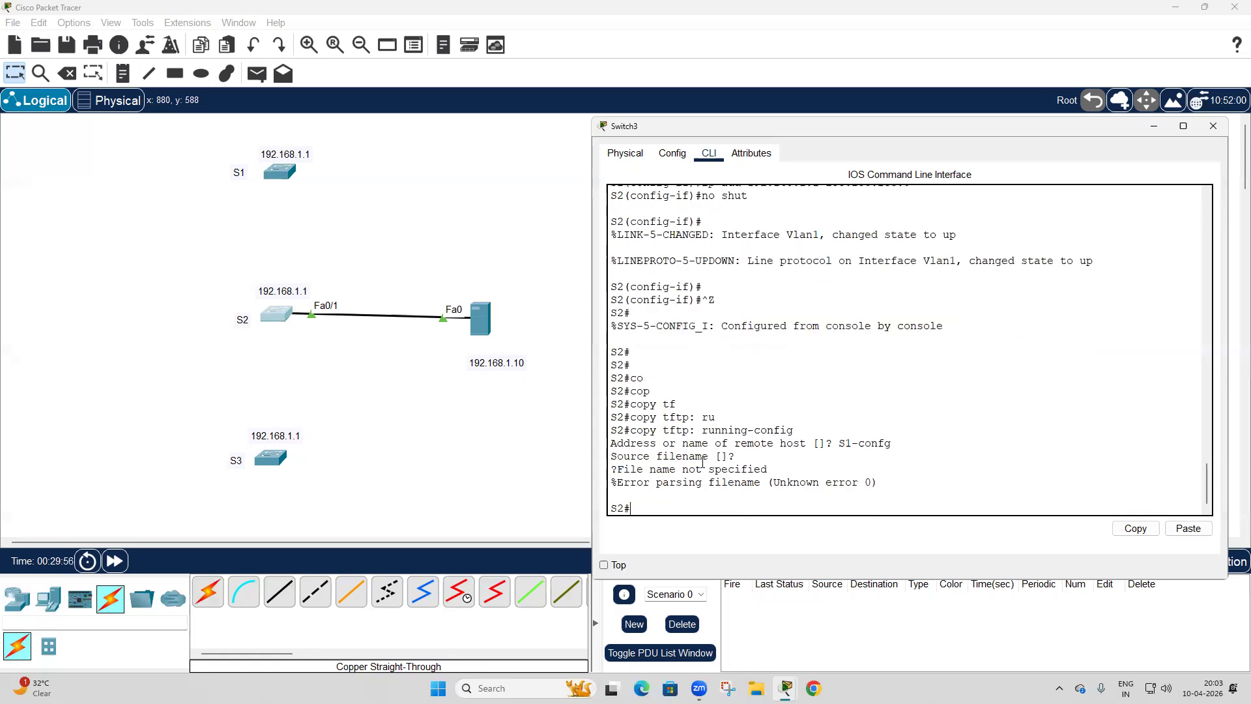
# Copy S1-confg from the TFTP server at 192.168.1.10 into S2's running configuration, accepting running-config as the destination.
pyautogui.press('Up')
pyautogui.press('Up')
pyautogui.press('Down')
pyautogui.press('Return')
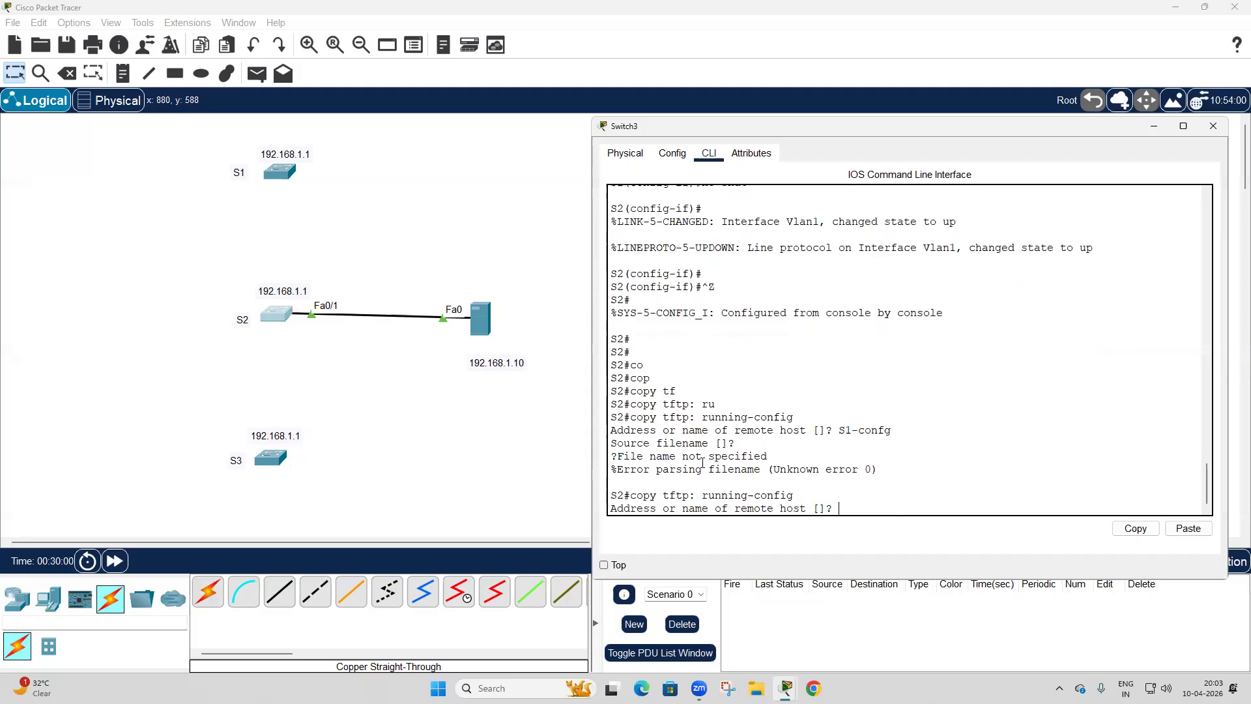
pyautogui.write('192.168.1.10')
pyautogui.press('Return')
pyautogui.write('S1')
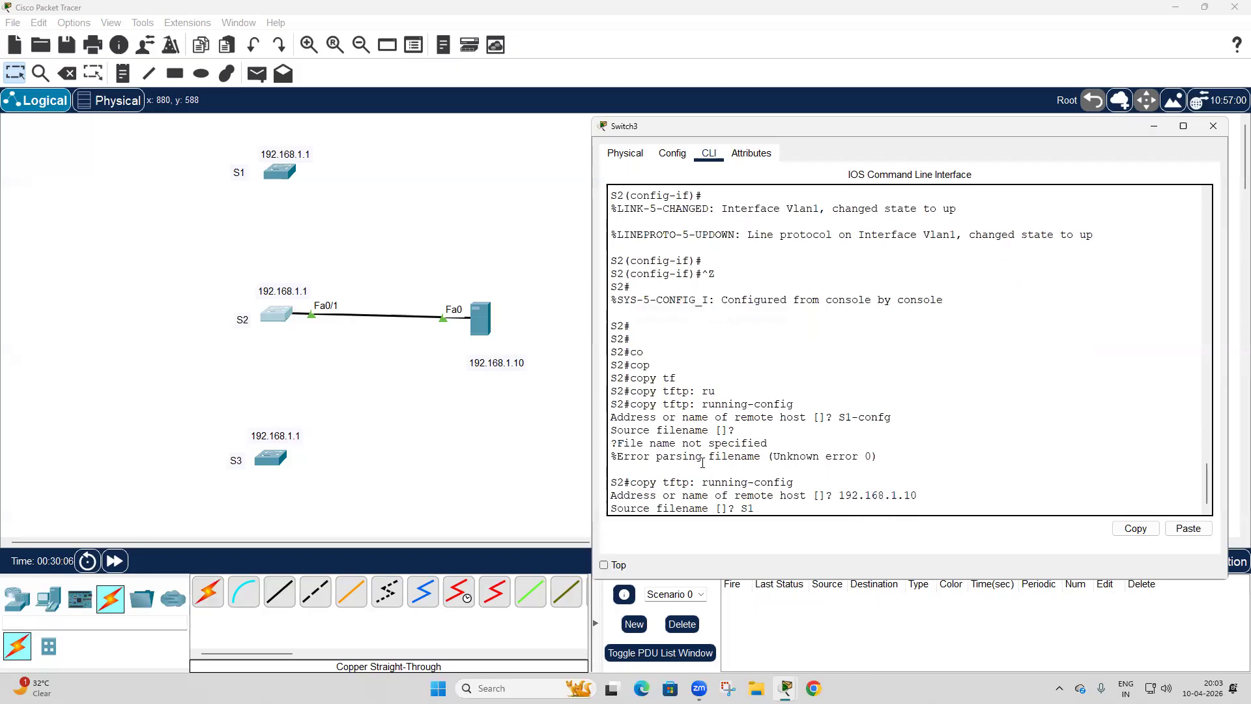
pyautogui.write('-config')
pyautogui.press('Return')
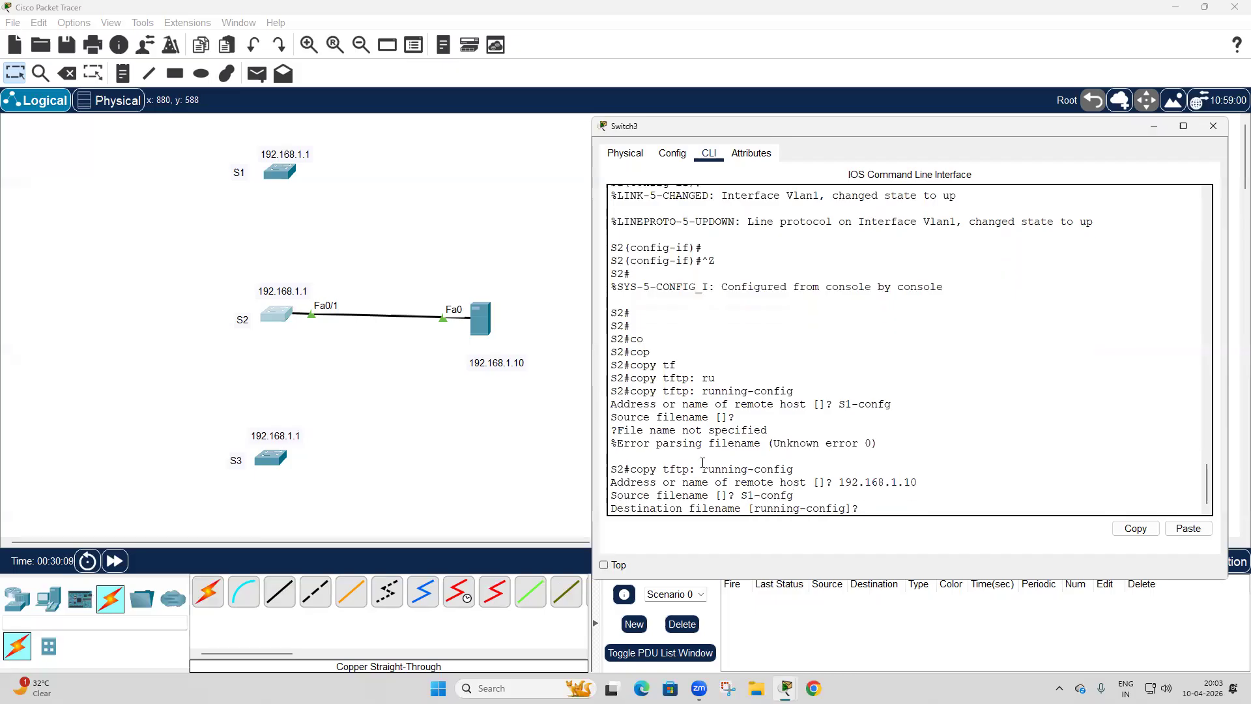
pyautogui.press('Return')
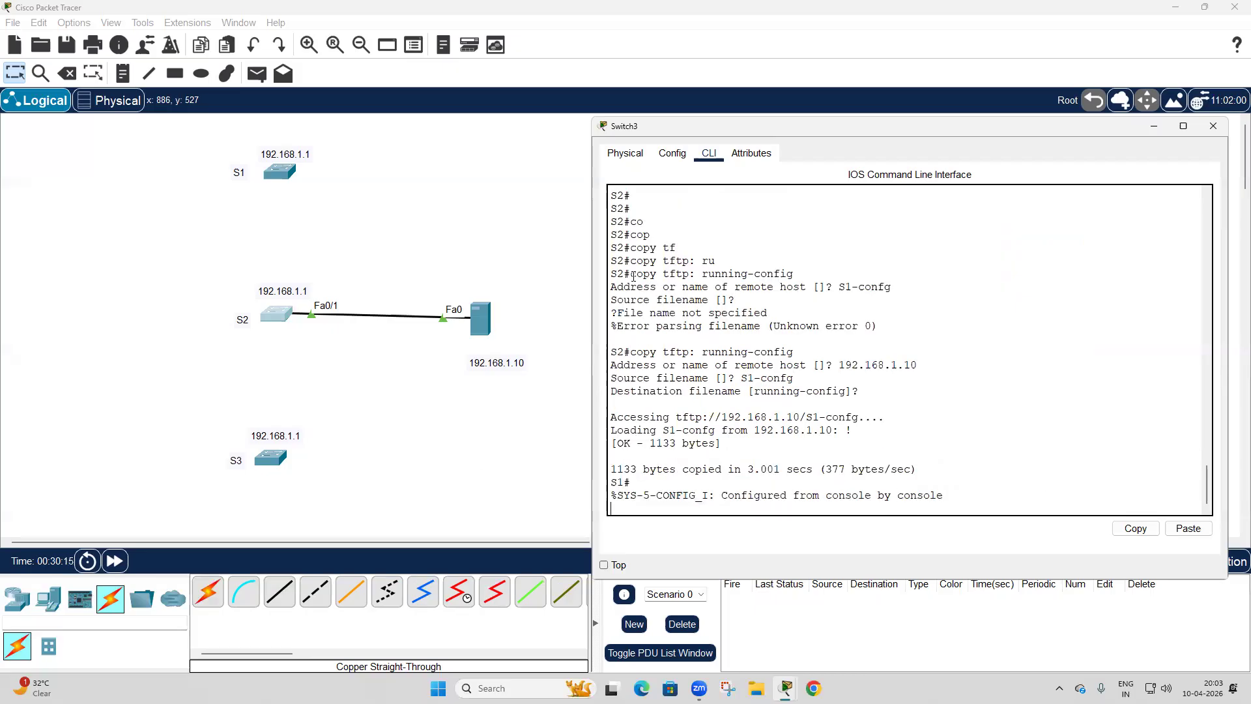
# Display the restored switch's running configuration and check the hostname, username line and VLAN 1 address through to the end.
pyautogui.doubleClick(615, 260)
pyautogui.doubleClick(617, 483)
pyautogui.click(683, 488)
pyautogui.press('Return')
pyautogui.write('sh run')
pyautogui.press('Return')
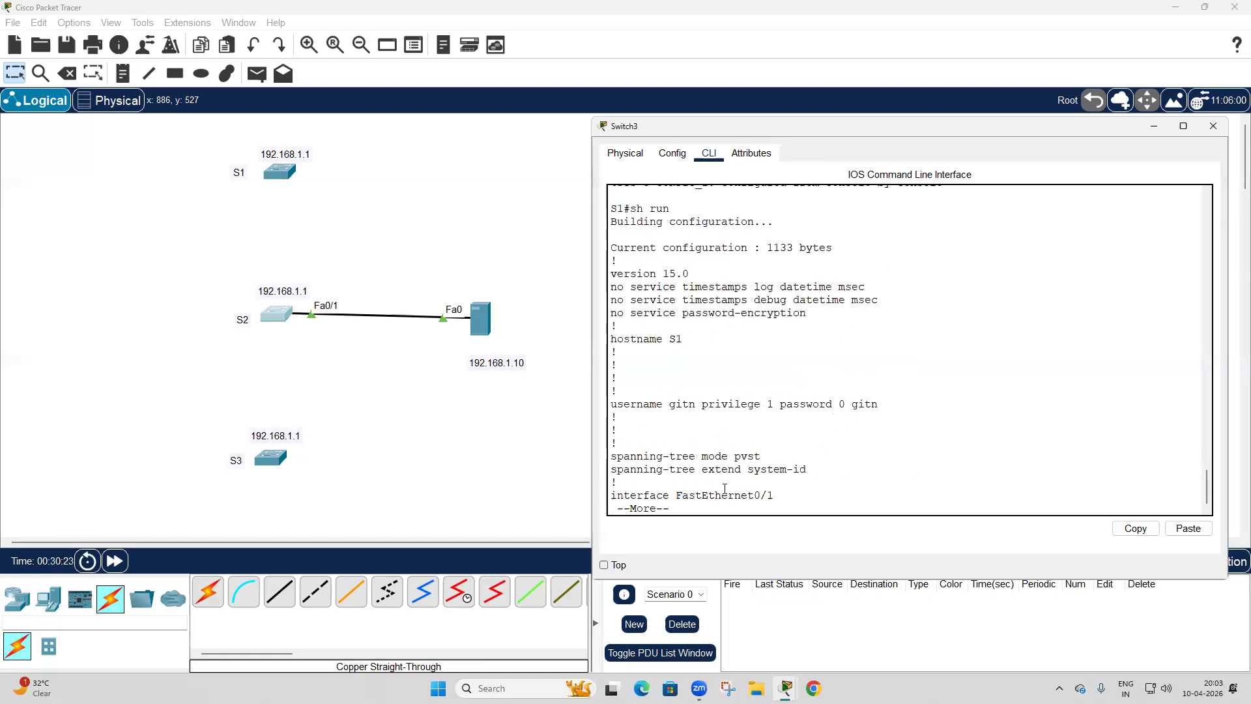
pyautogui.moveTo(613, 404); pyautogui.dragTo(899, 404)
pyautogui.click(927, 406)
pyautogui.press('space')
pyautogui.press('space')
pyautogui.press('space')
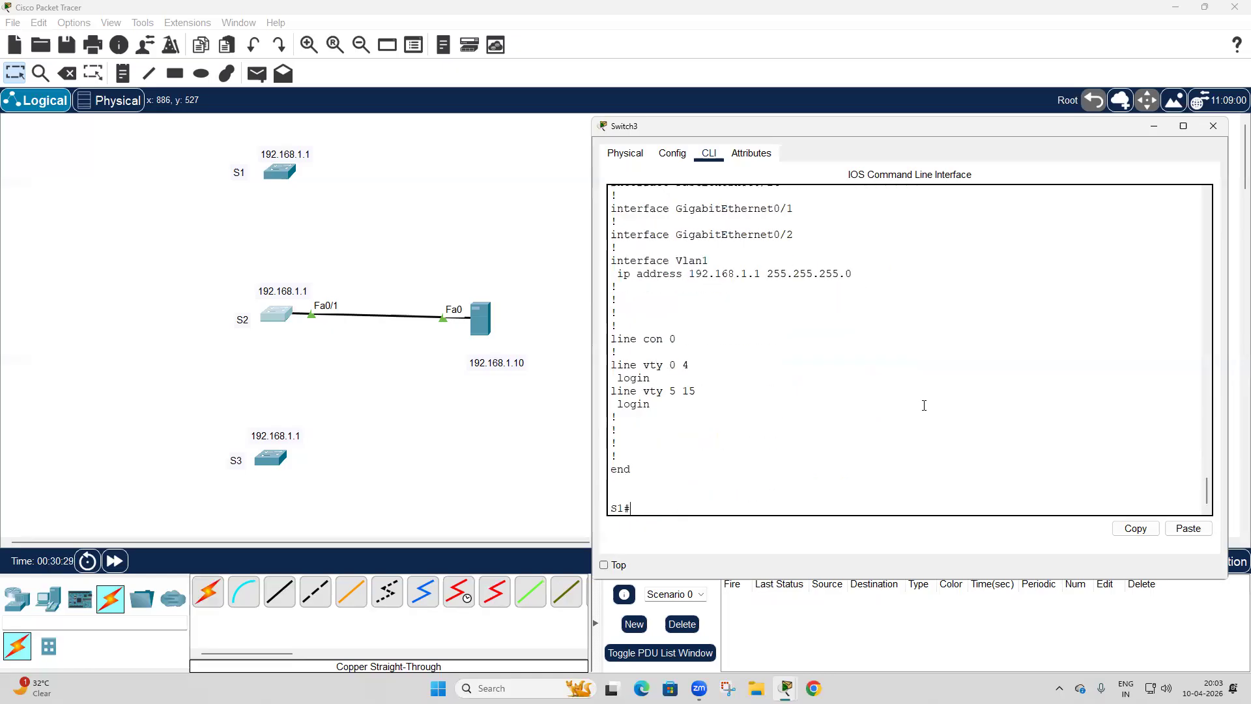
# Display the full VLAN table on the restored switch to check which VLANs exist.
pyautogui.write('sh')
pyautogui.press('Tab')
pyautogui.write('vl')
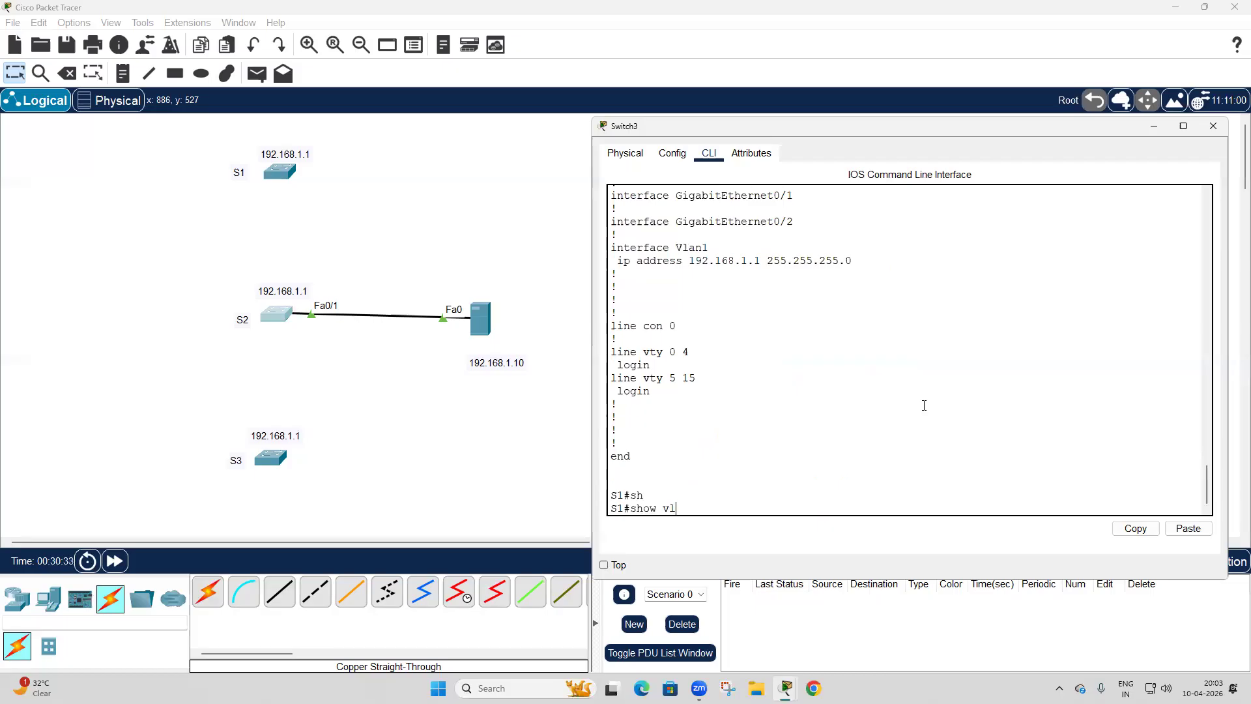
pyautogui.press('Tab')
pyautogui.press('Return')
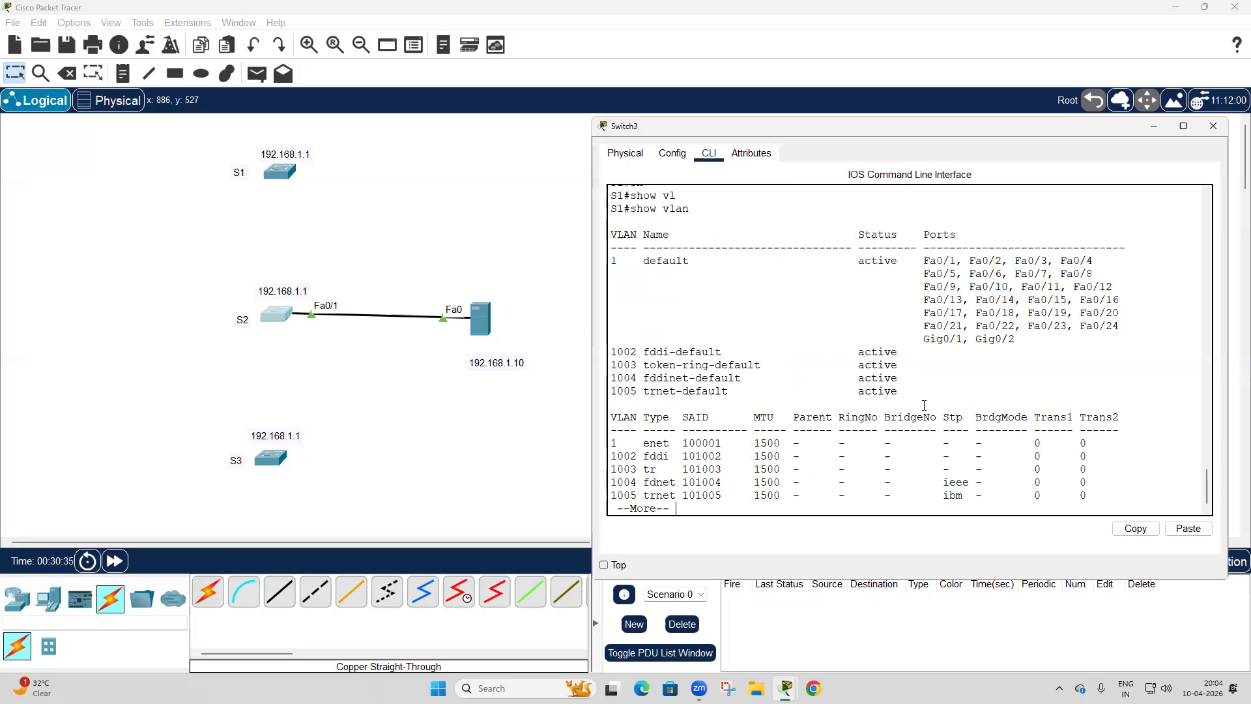
pyautogui.press('space')
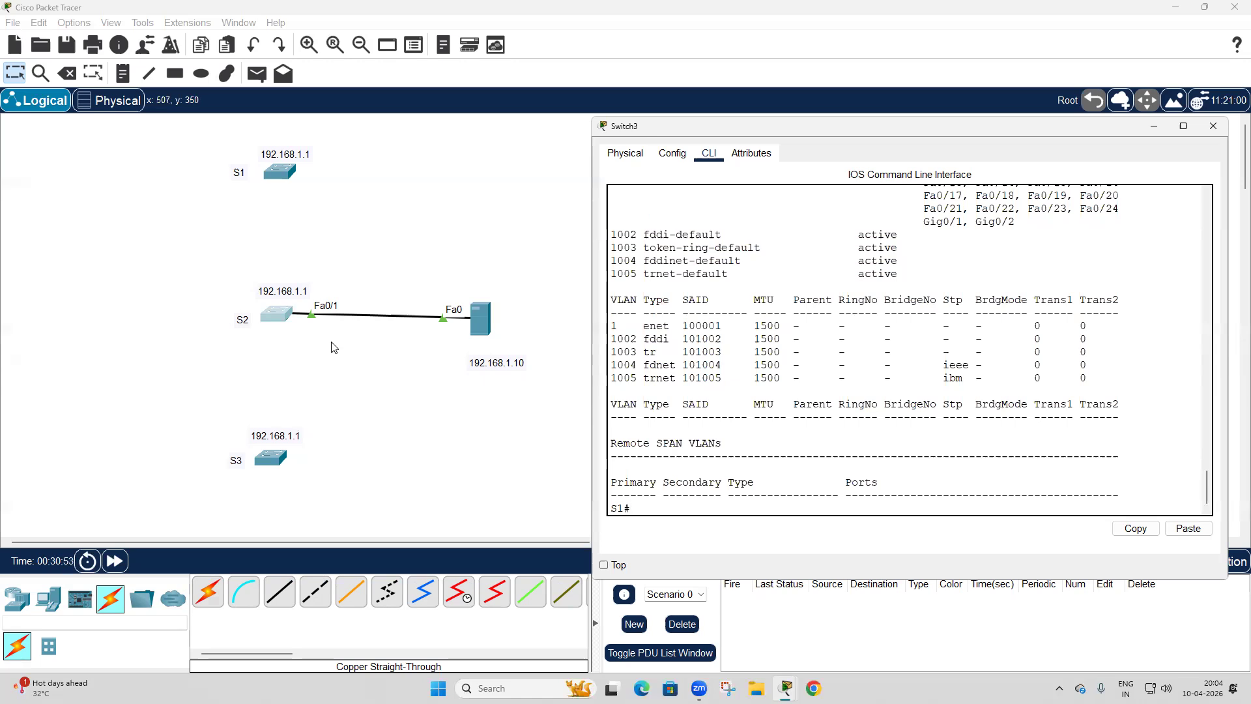
# List the files in the restored switch's flash memory.
pyautogui.write('sh fls')
pyautogui.press('Tab')
pyautogui.press('BackSpace')
pyautogui.write('a')
pyautogui.press('Tab')
pyautogui.press('Return')
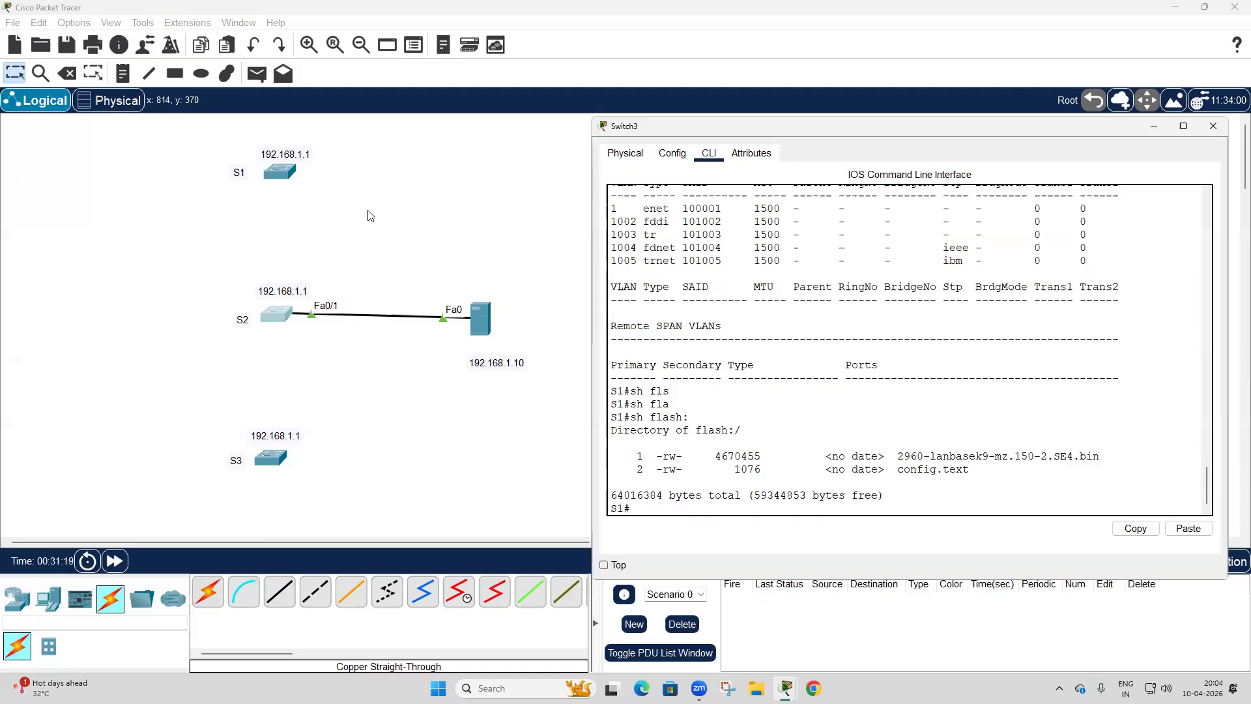
# Open the console of the original switch S1 and review the VLAN table in its earlier output.
pyautogui.click(282, 175)
pyautogui.click(282, 176)
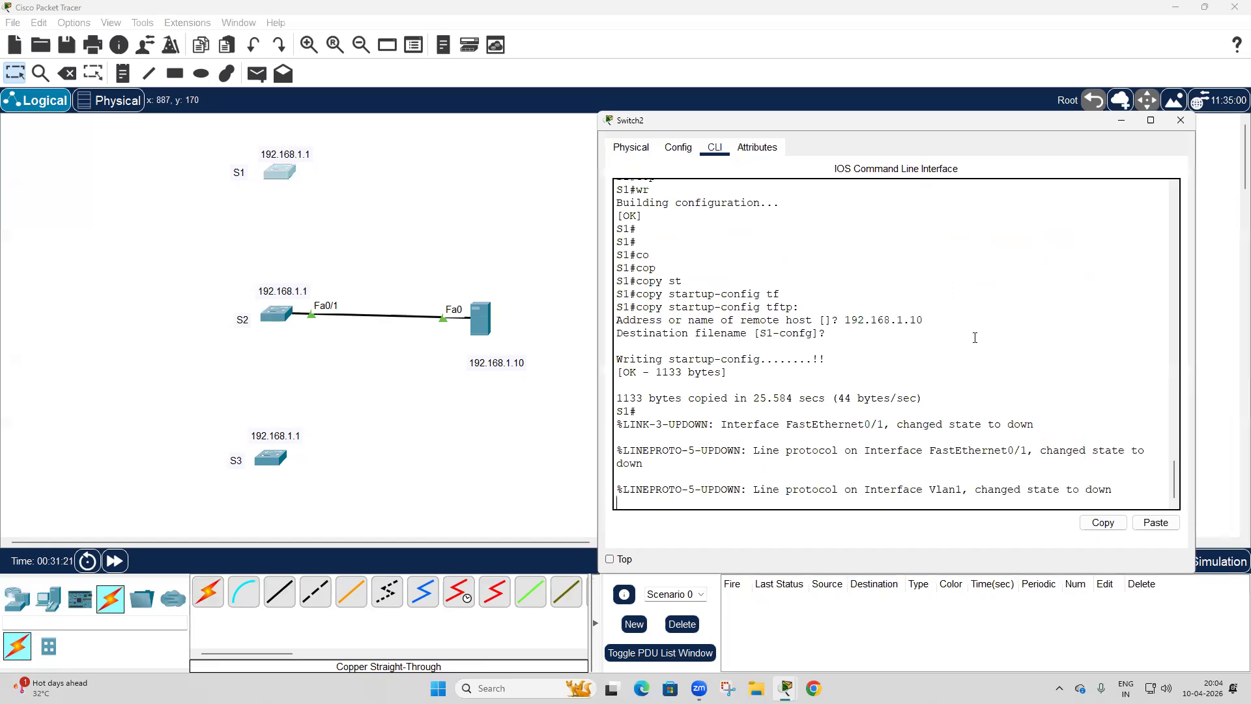
pyautogui.press('Return')
pyautogui.press('Return')
pyautogui.press('Return')
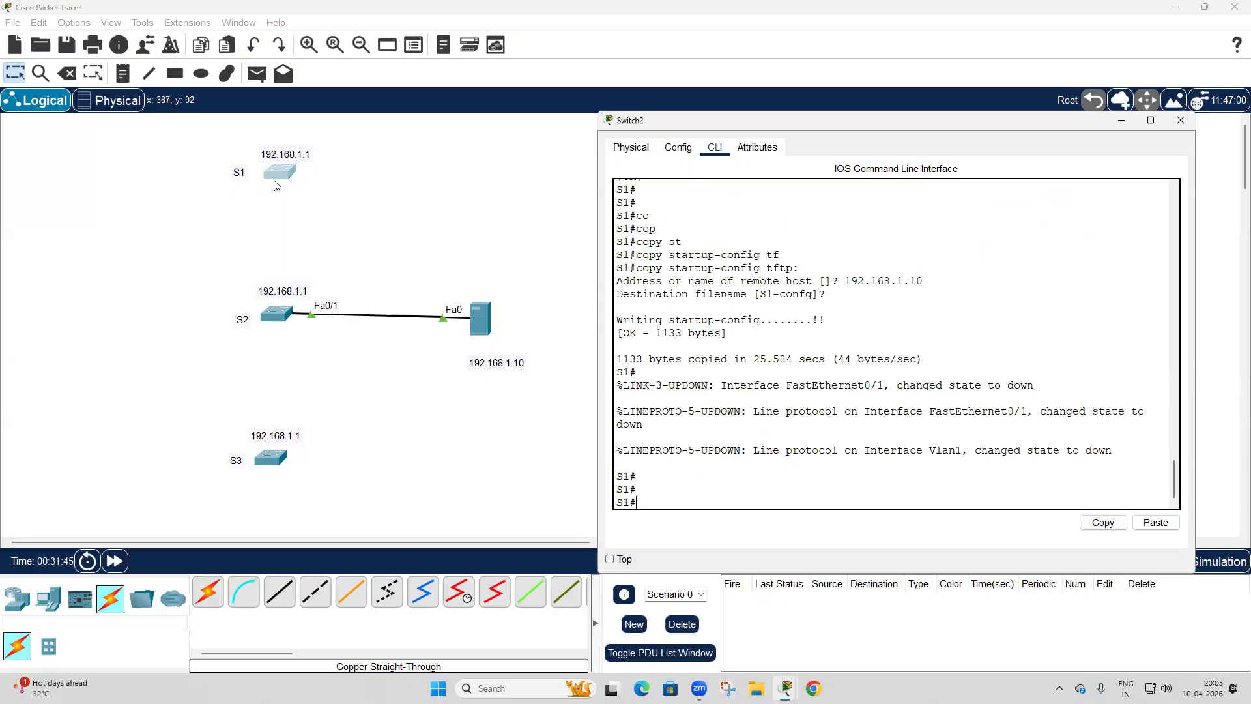
pyautogui.scroll(10, 777, 313)
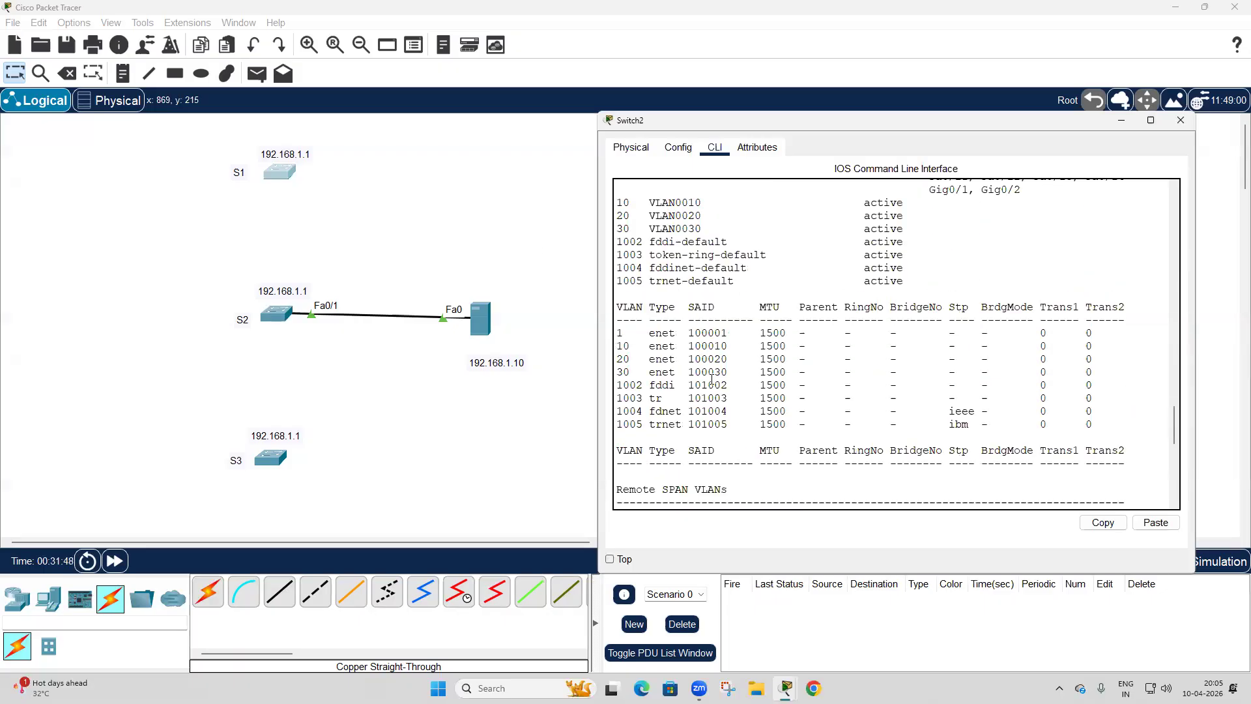
# List the contents of S1's flash memory and locate the vlan.dat file.
pyautogui.write('sh')
pyautogui.press('Tab')
pyautogui.write('fl')
pyautogui.press('Tab')
pyautogui.press('Return')
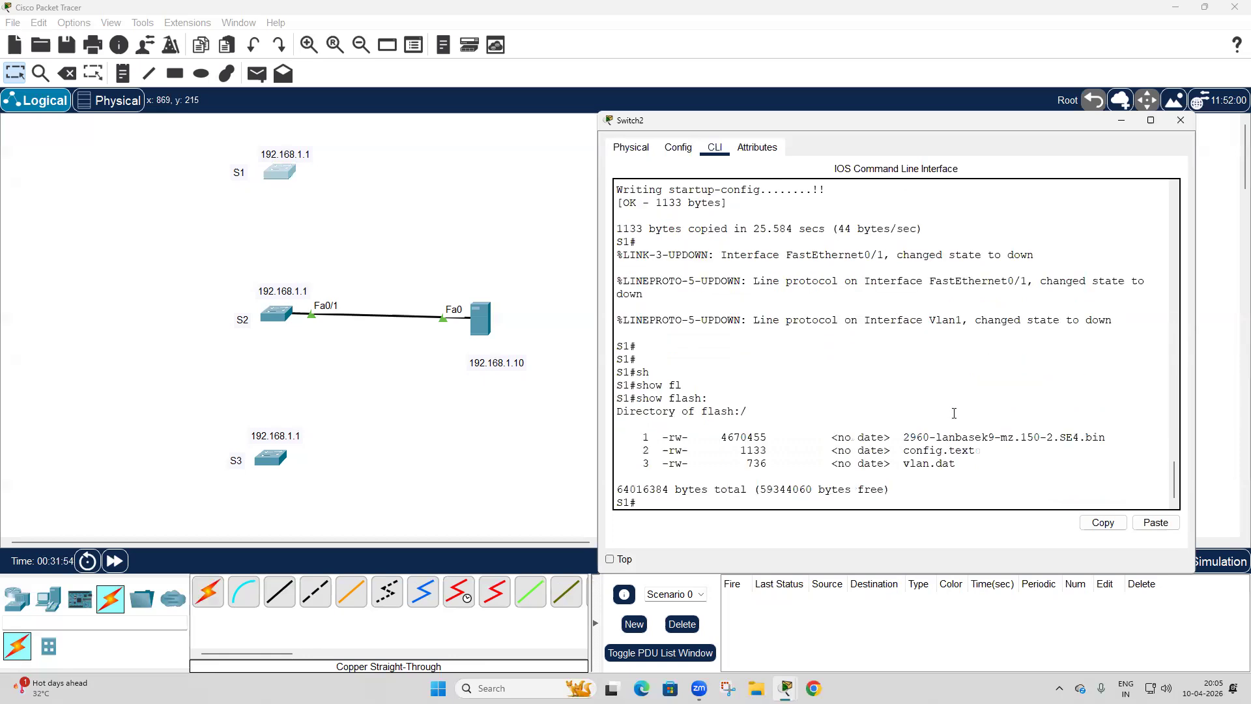
pyautogui.moveTo(903, 463); pyautogui.dragTo(968, 464)
pyautogui.click(968, 463)
# Delete the cable between switch S2 and the server, and return to the selection tool.
pyautogui.click(589, 187)
pyautogui.click(67, 73)
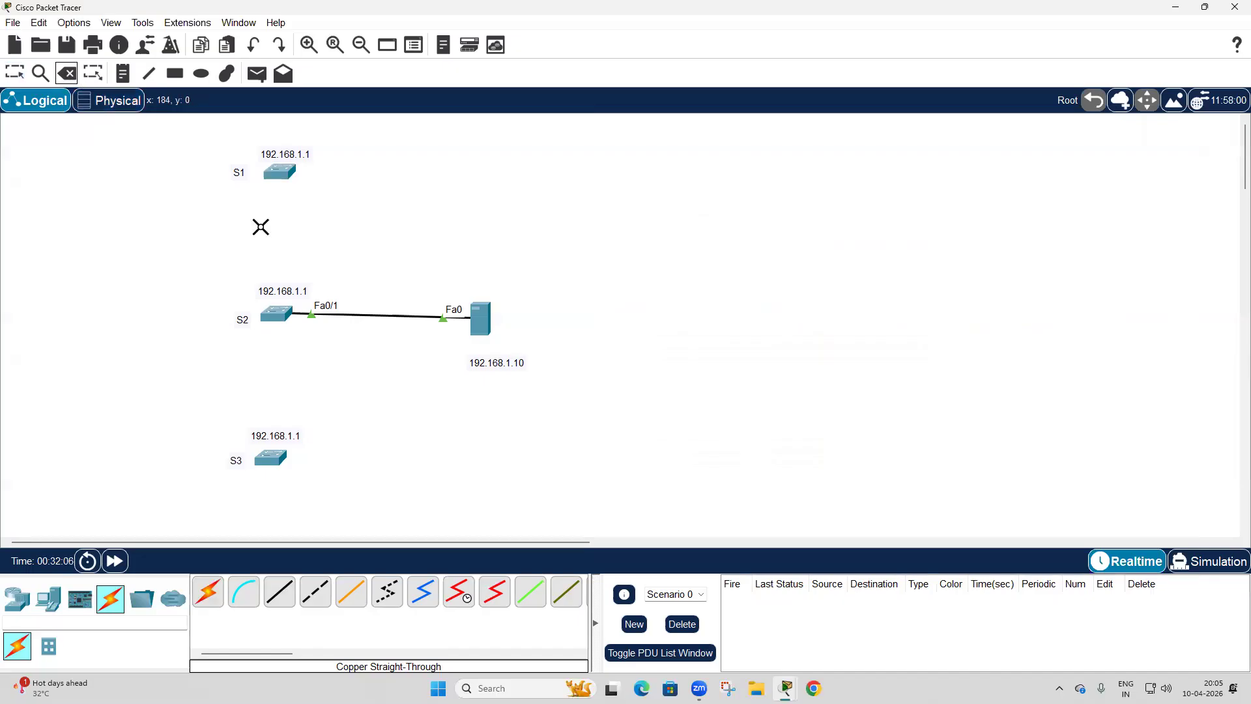
pyautogui.click(346, 315)
pyautogui.click(15, 73)
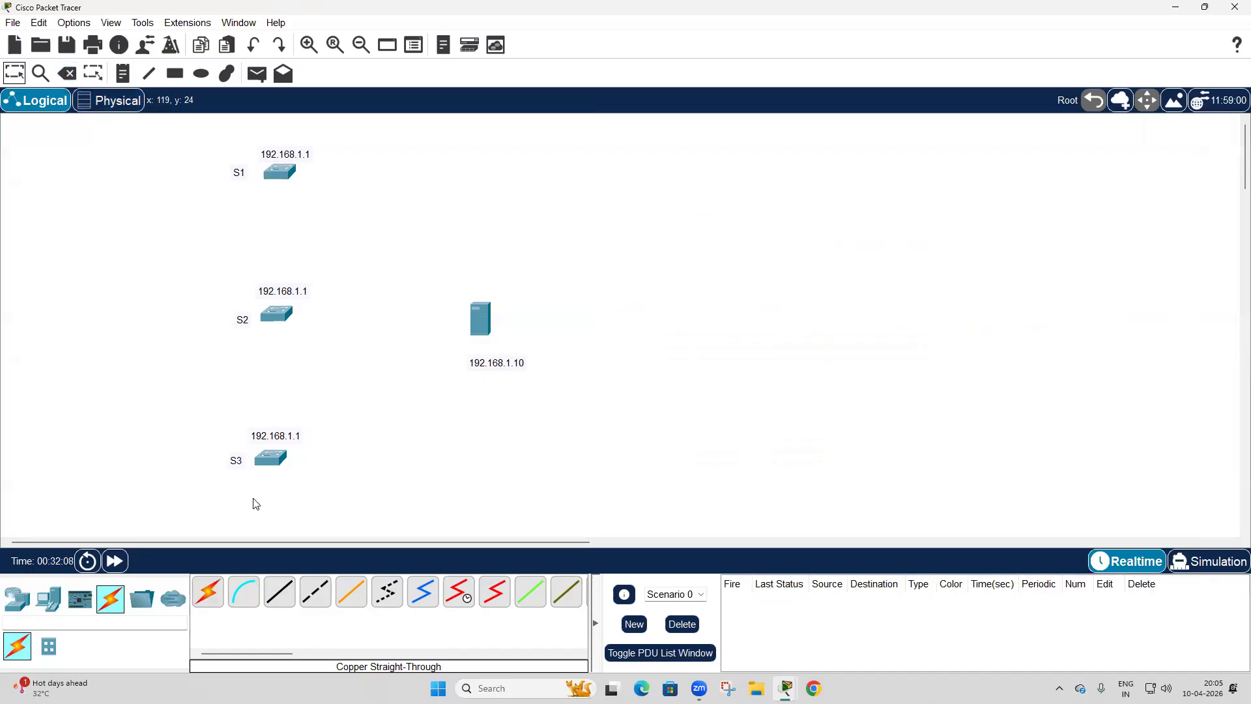
# Connect S1's Fa0/1 to the server's Fa0 with a copper straight-through cable and fast-forward the simulation time.
pyautogui.click(280, 592)
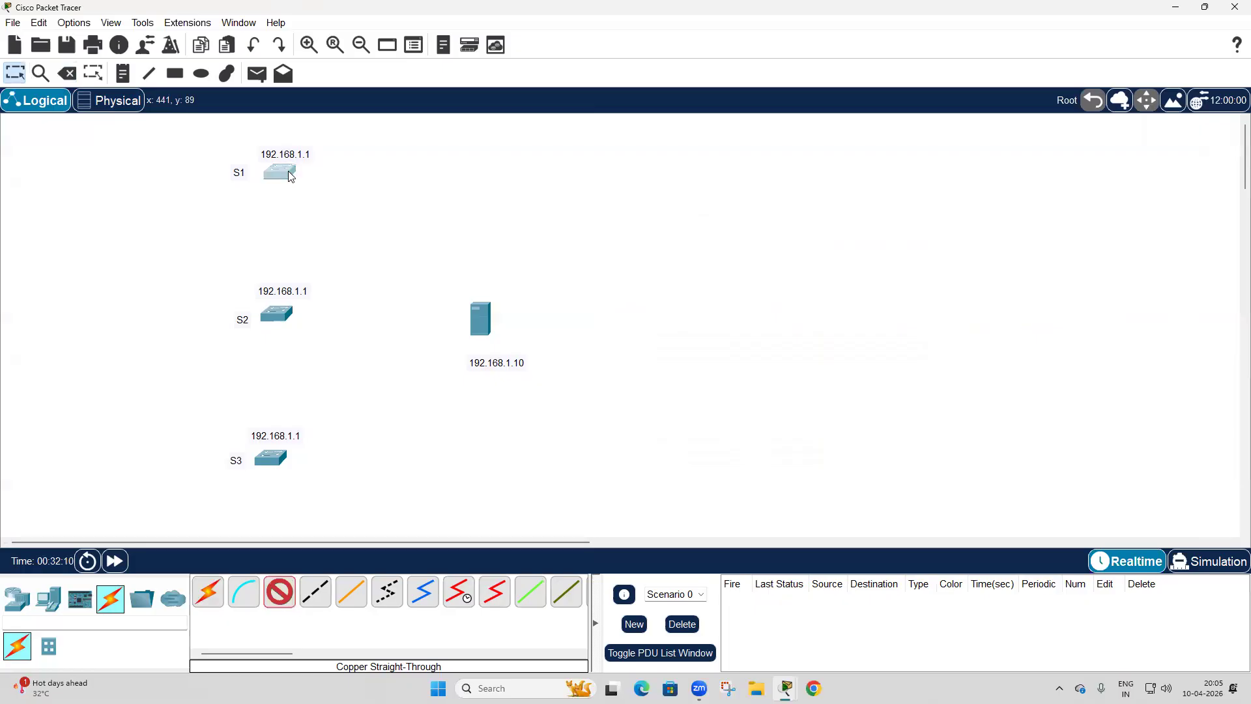
pyautogui.click(288, 171)
pyautogui.click(342, 196)
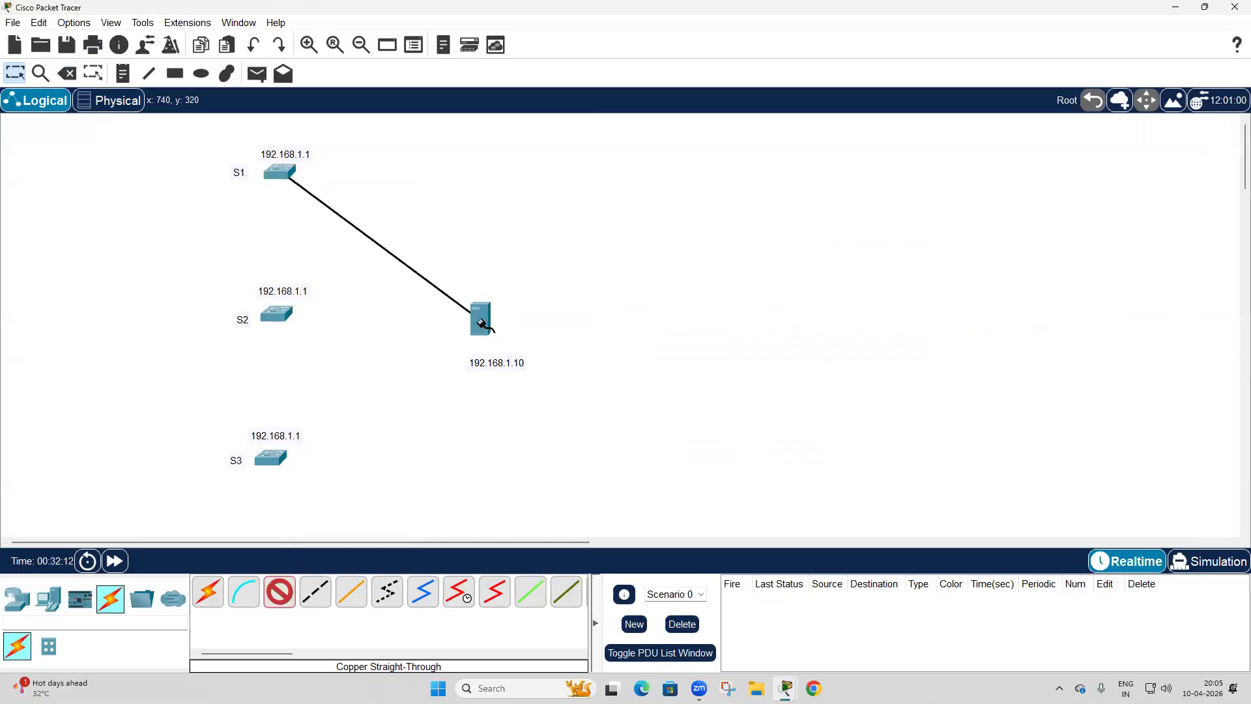
pyautogui.click(481, 318)
pyautogui.click(513, 332)
pyautogui.click(116, 562)
pyautogui.click(116, 562)
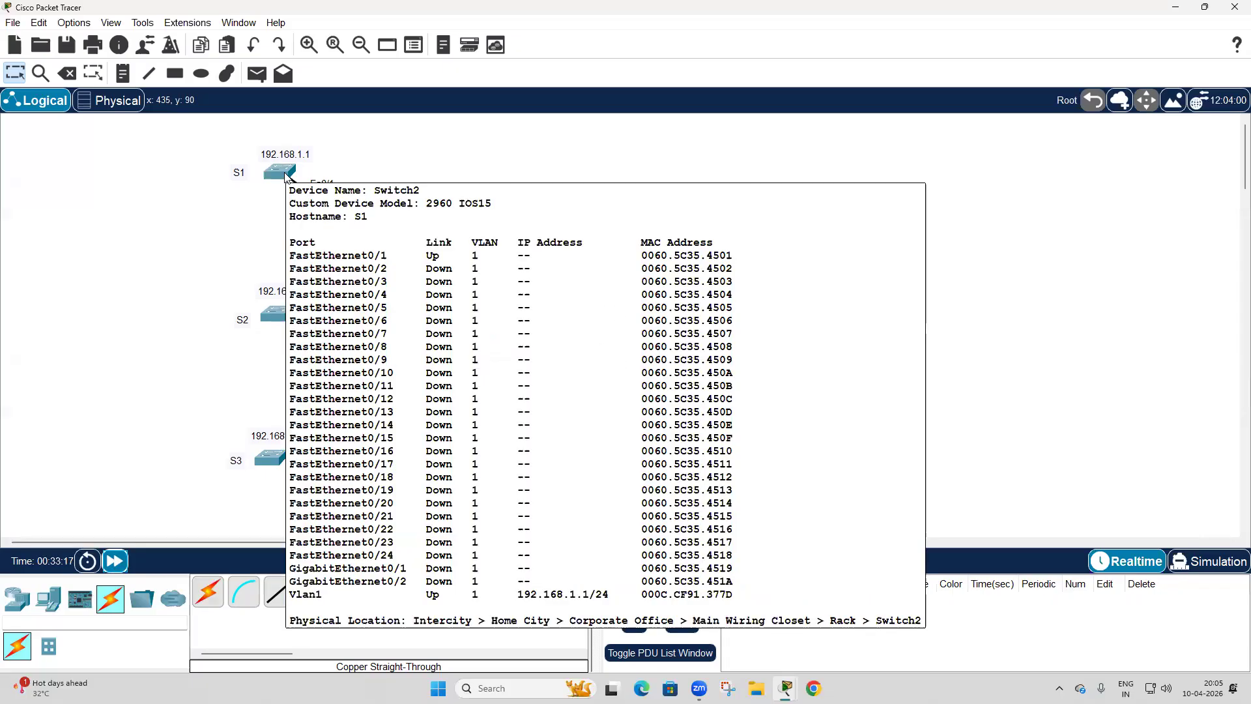
# Reopen S1's console, widen its window, and bring up a fresh privileged prompt.
pyautogui.click(286, 178)
pyautogui.moveTo(1195, 305); pyautogui.dragTo(1245, 297)
pyautogui.press('Return')
pyautogui.press('Return')
pyautogui.press('Return')
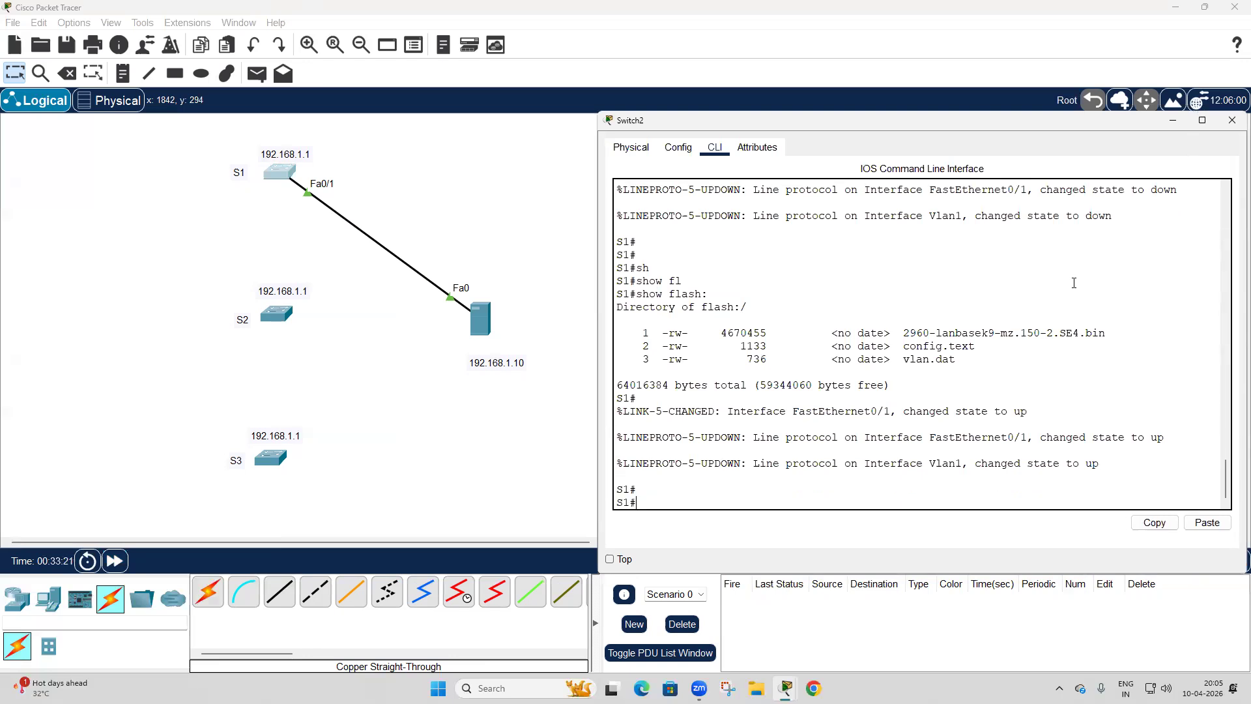
pyautogui.write('config t')
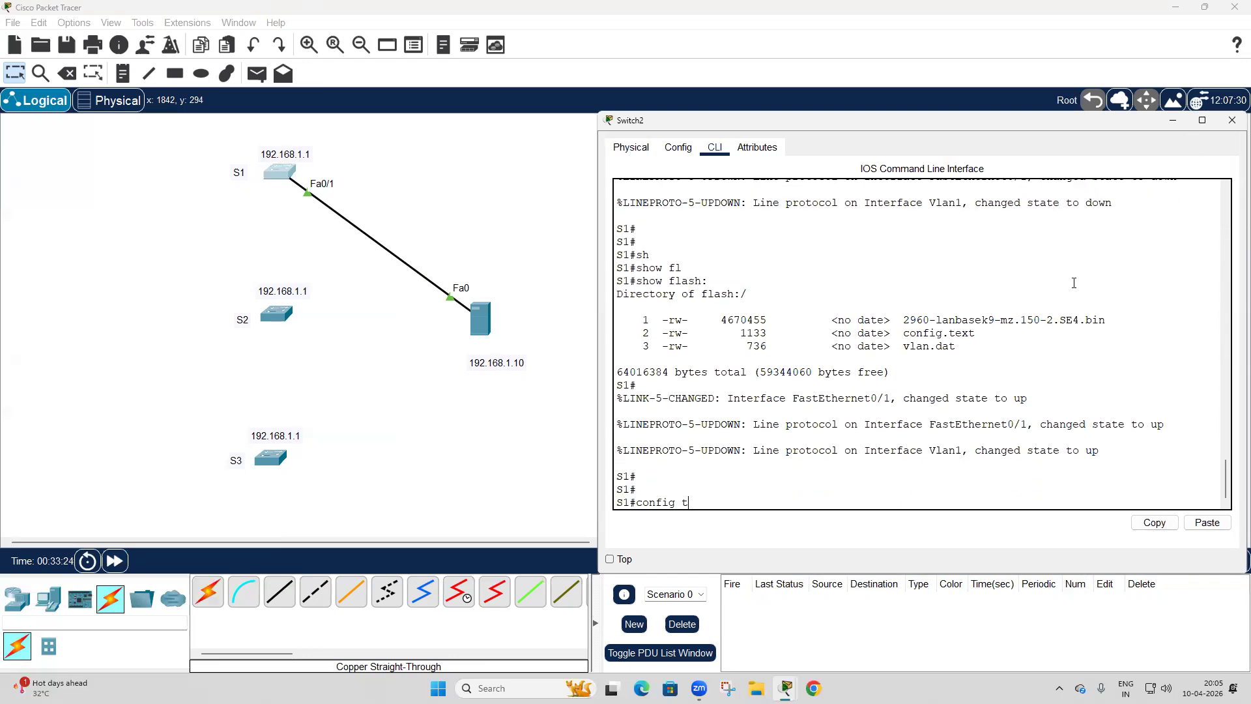
pyautogui.press('Return')
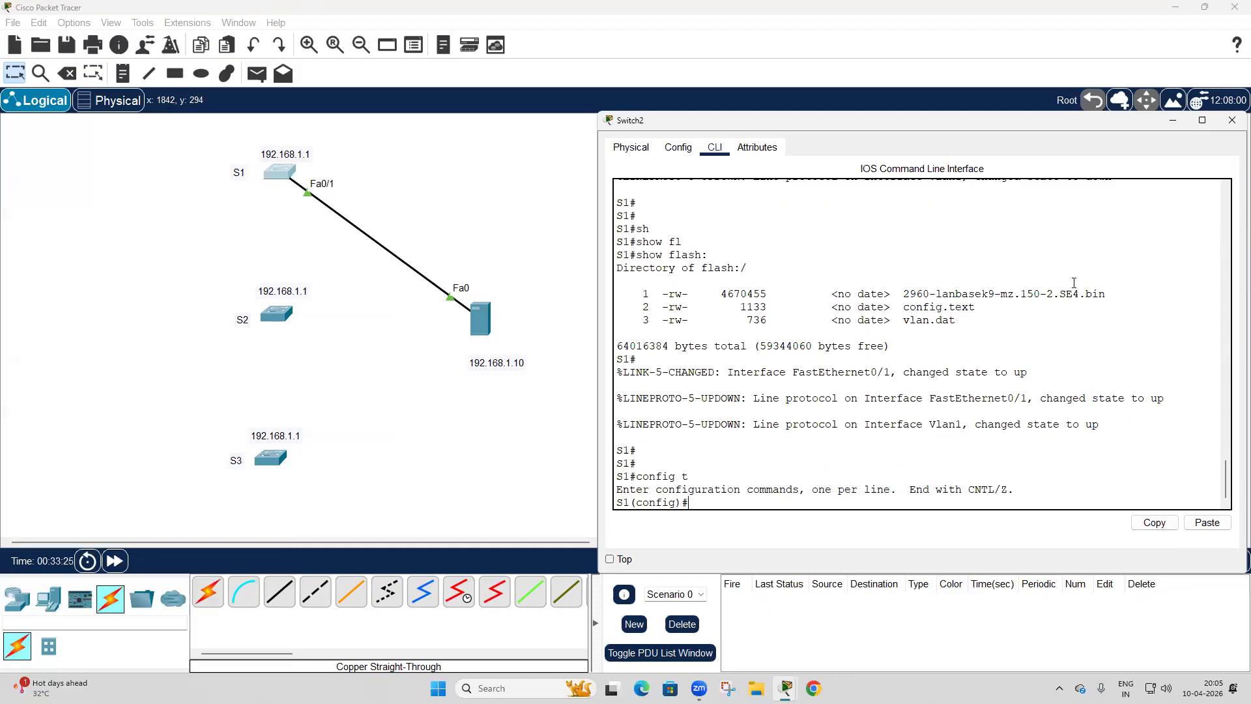
pyautogui.write('co')
pyautogui.hotkey('ctrl', 'z')
pyautogui.press('Return')
# Leave global configuration mode on S1 and issue the copy flash: tftp: command.
pyautogui.write('co')
pyautogui.press('Tab')
pyautogui.write('p')
pyautogui.press('Tab')
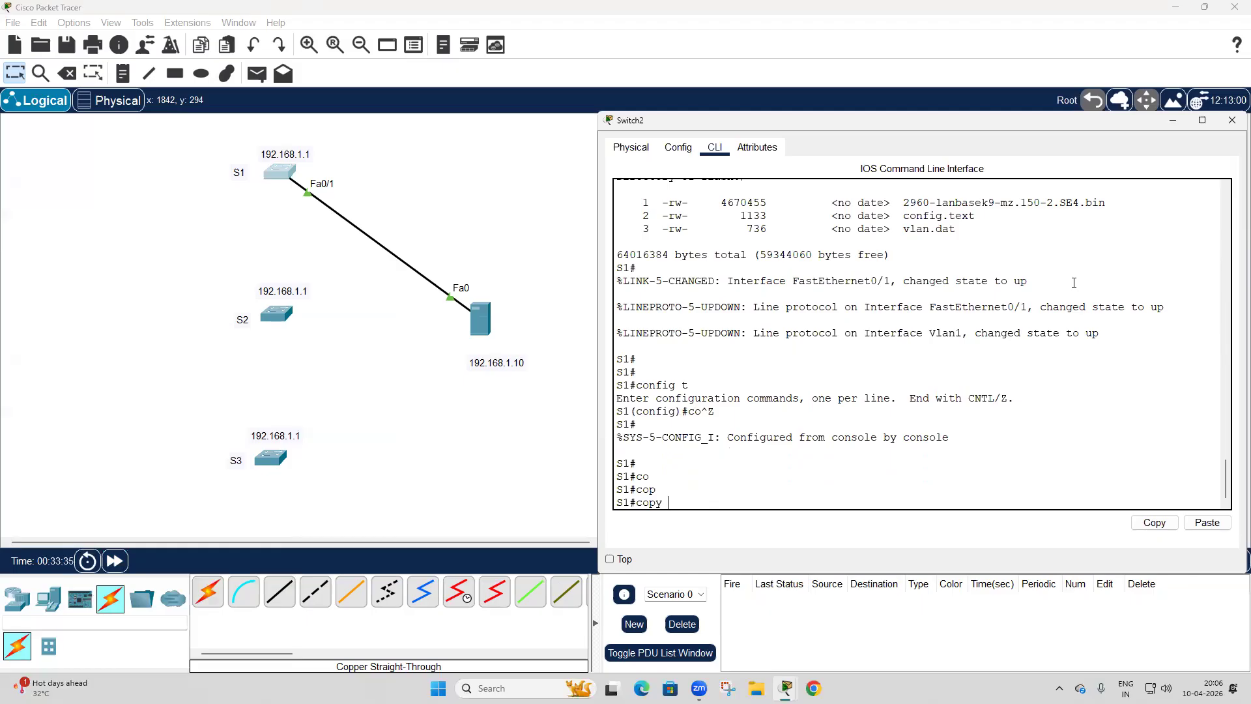
pyautogui.write('fl')
pyautogui.press('Tab')
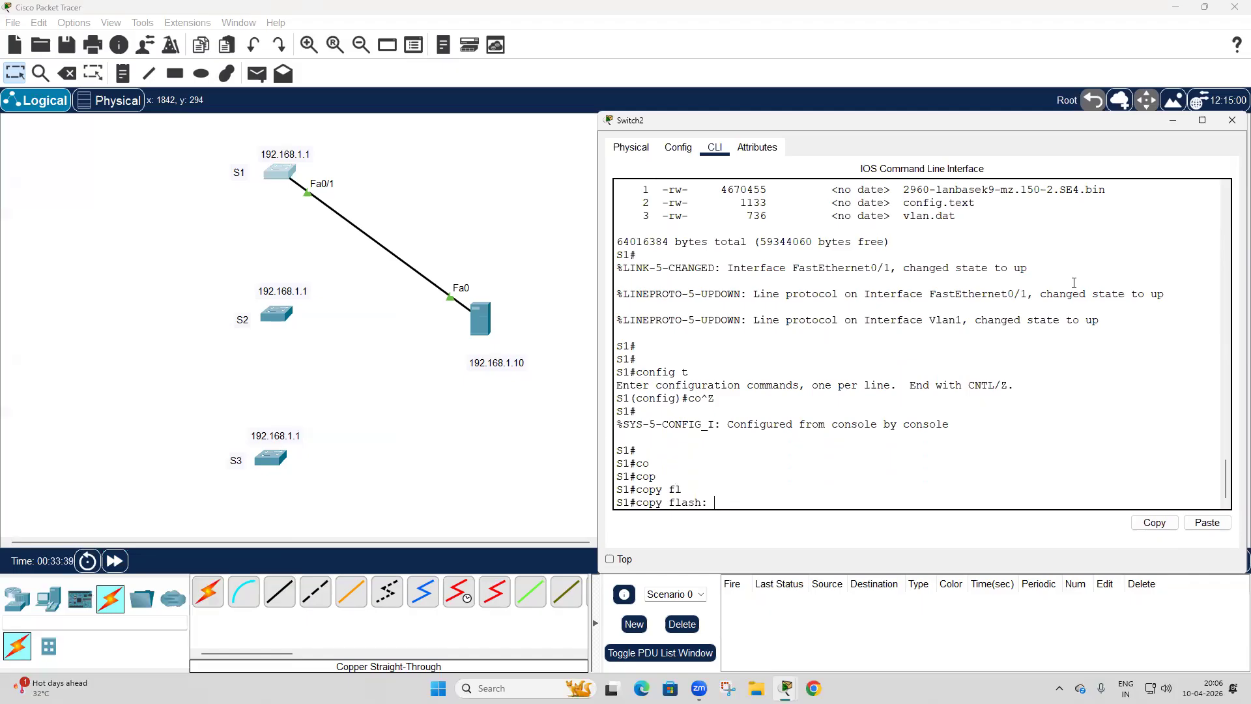
pyautogui.write('tf')
pyautogui.press('Tab')
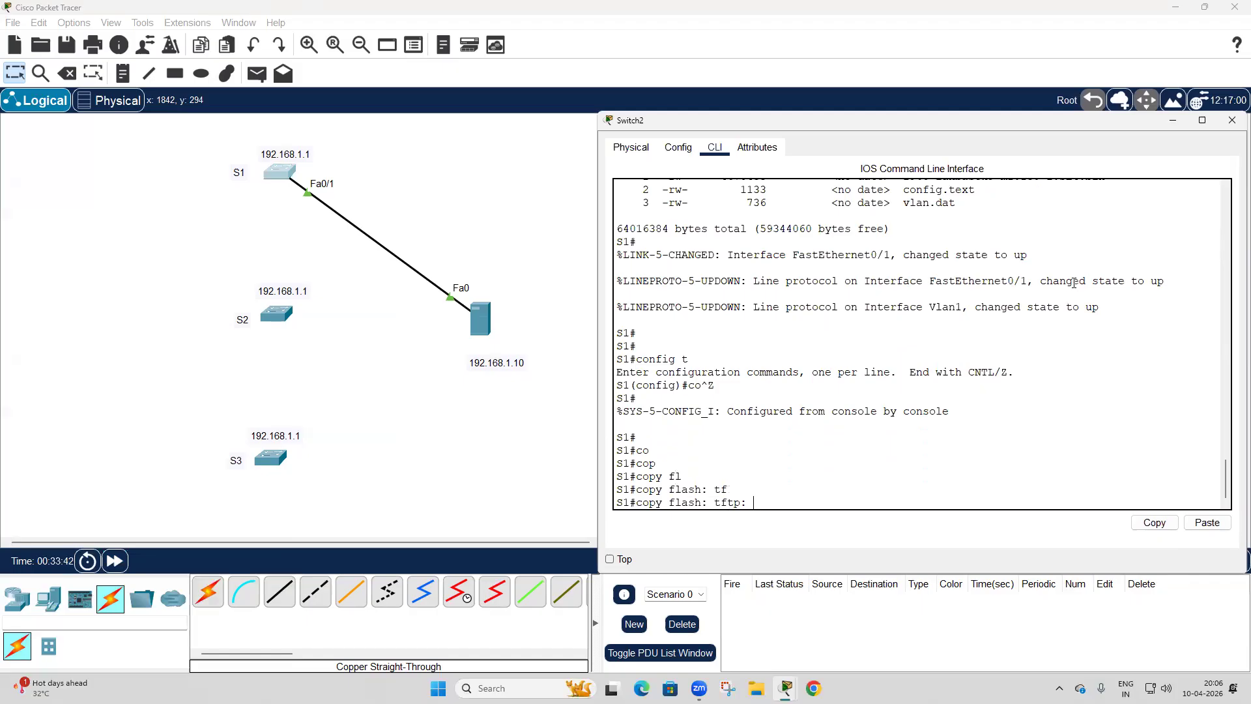
pyautogui.press('Return')
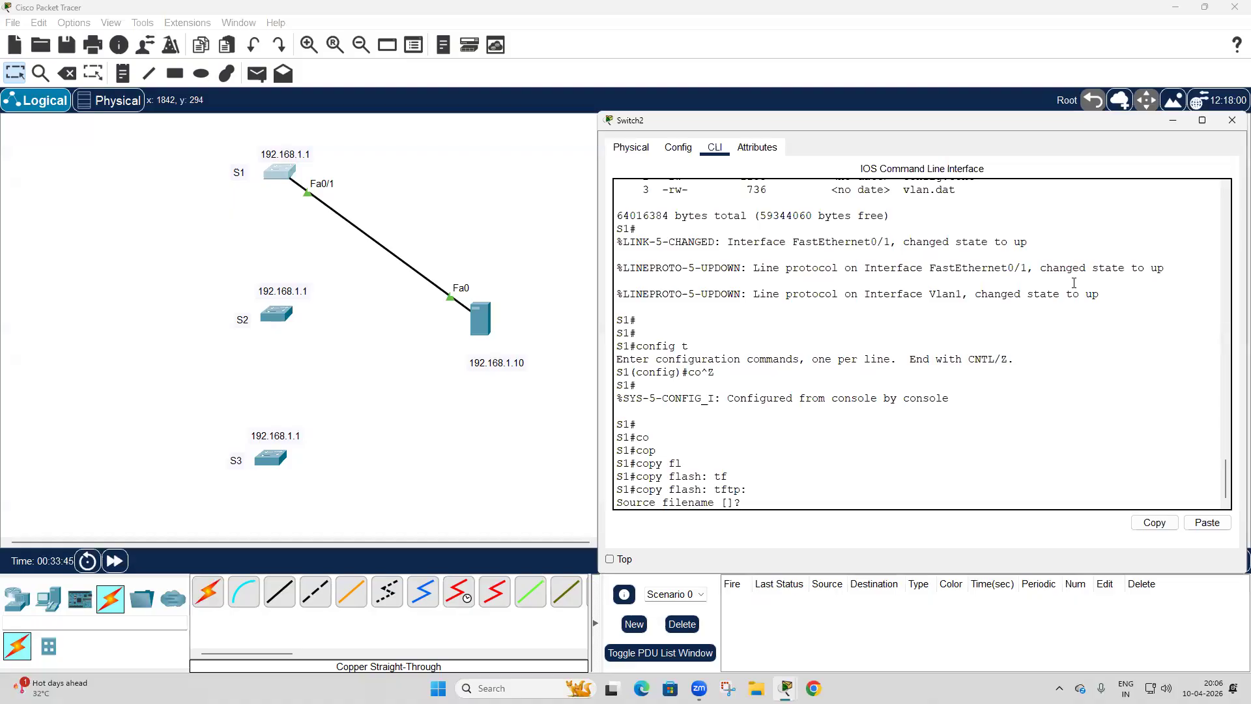
# Back up vlan.dat to the TFTP server at 192.168.1.10, accepting the default destination filename.
pyautogui.write('l')
pyautogui.press('BackSpace')
pyautogui.write('vlan.dat')
pyautogui.press('Return')
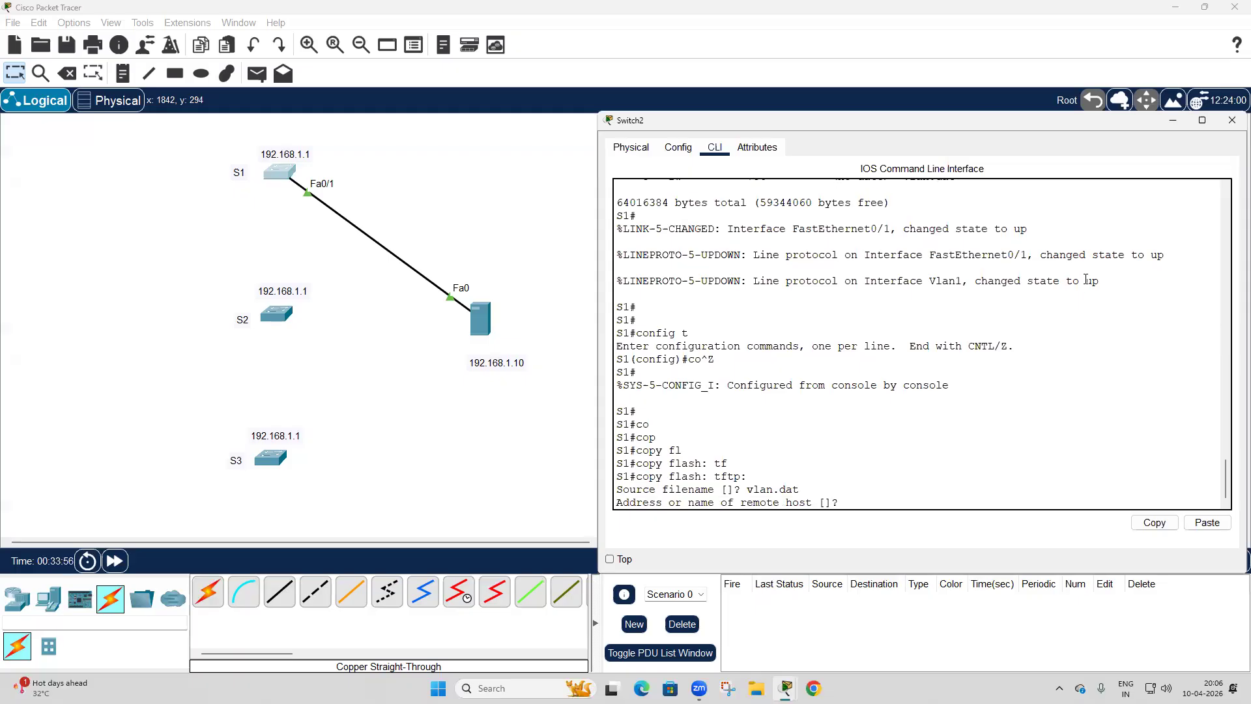
pyautogui.write('192.168.1.10')
pyautogui.press('Return')
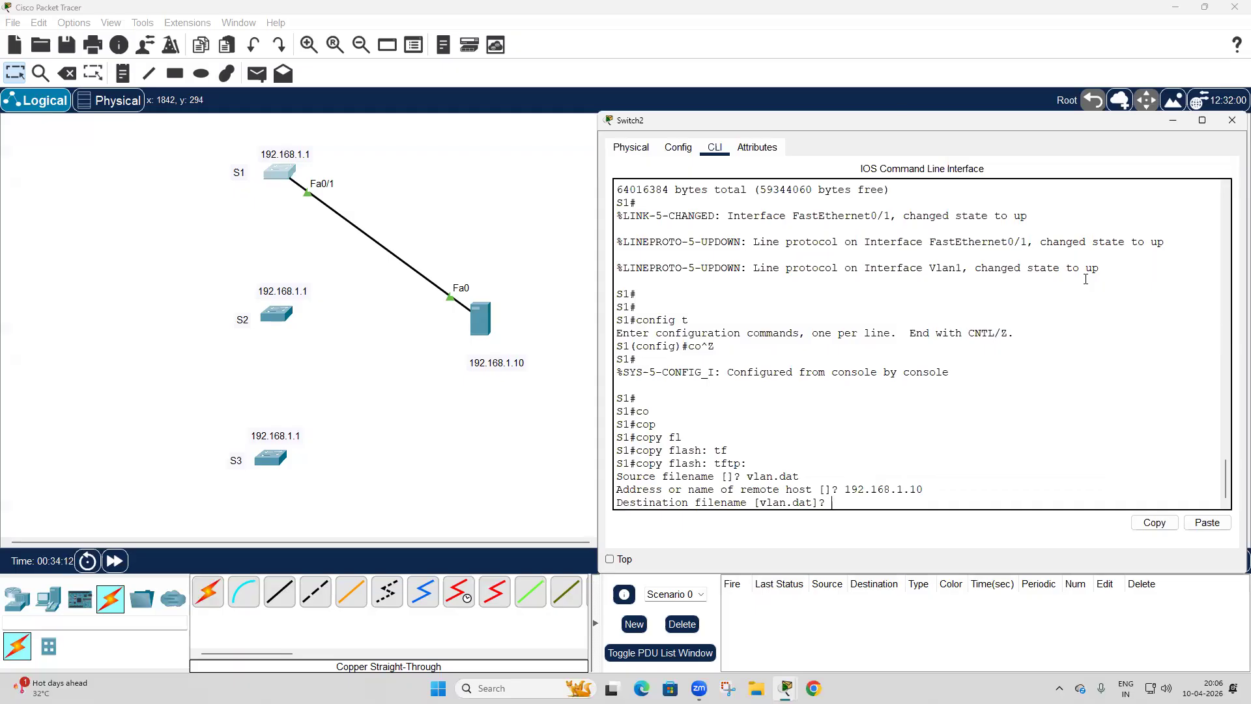
pyautogui.press('Return')
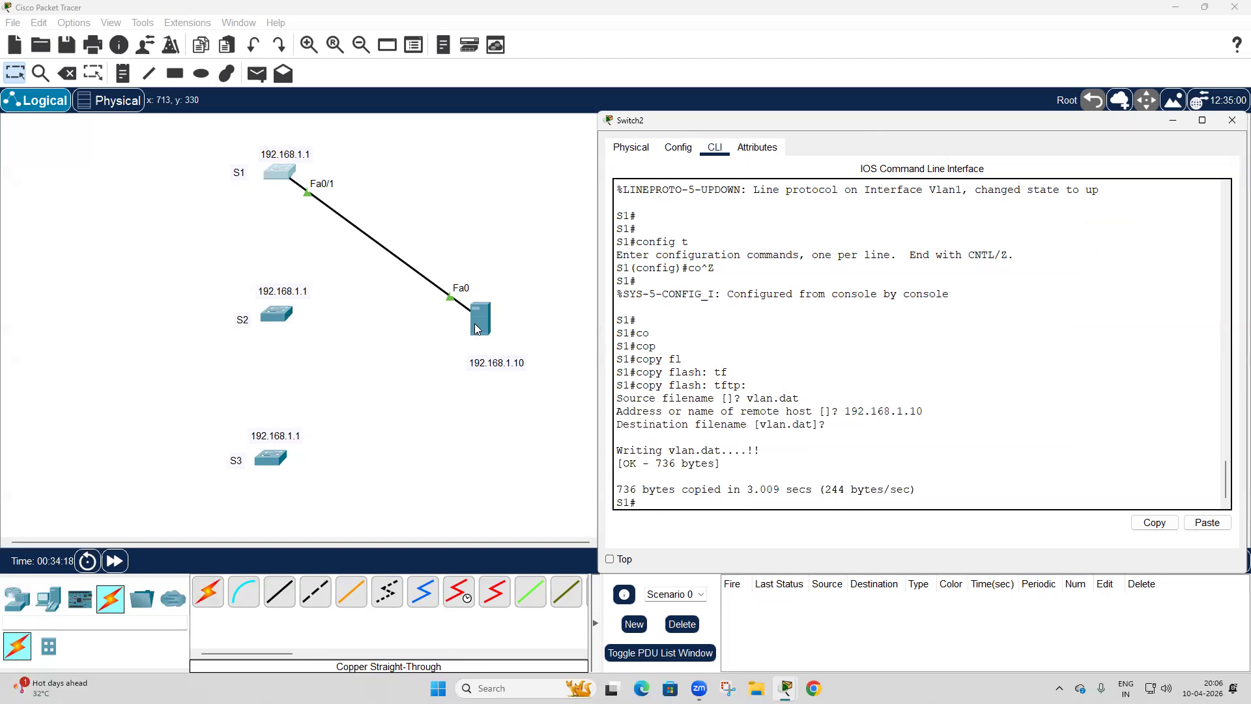
# Check the server's TFTP file list for vlan.dat, then leave the server window.
pyautogui.click(478, 322)
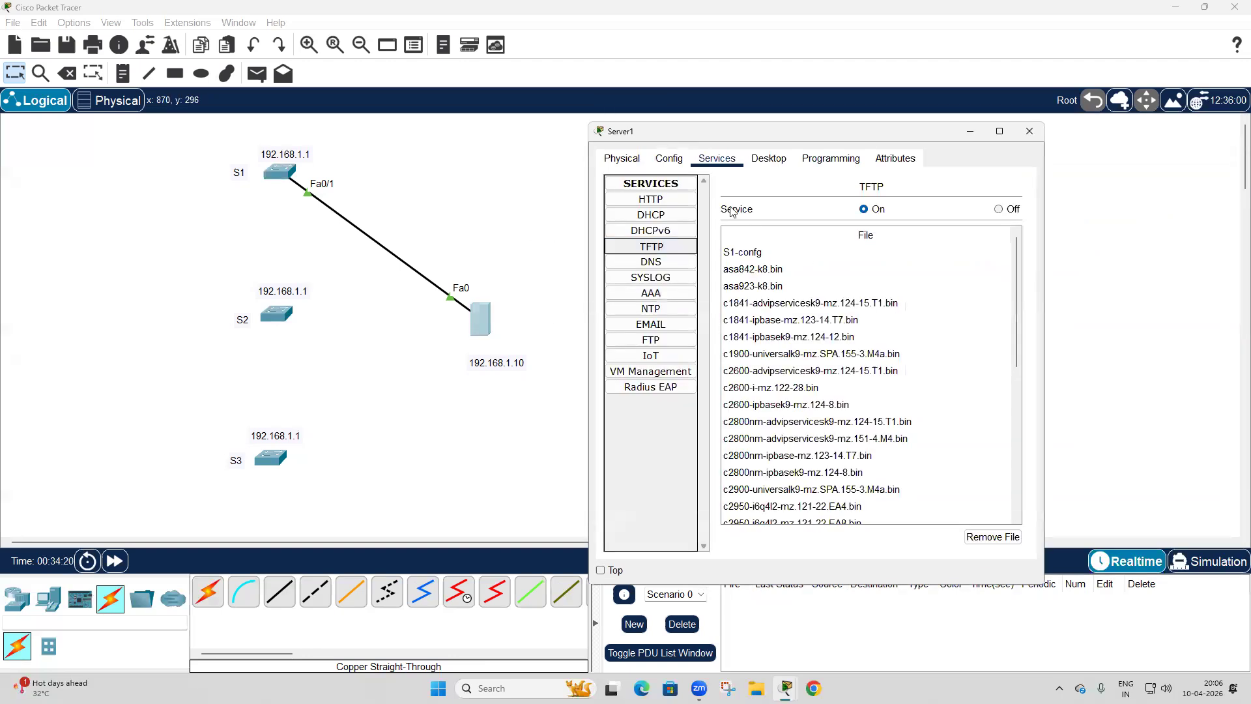
pyautogui.click(664, 264)
pyautogui.click(664, 247)
pyautogui.scroll(-10, 806, 329)
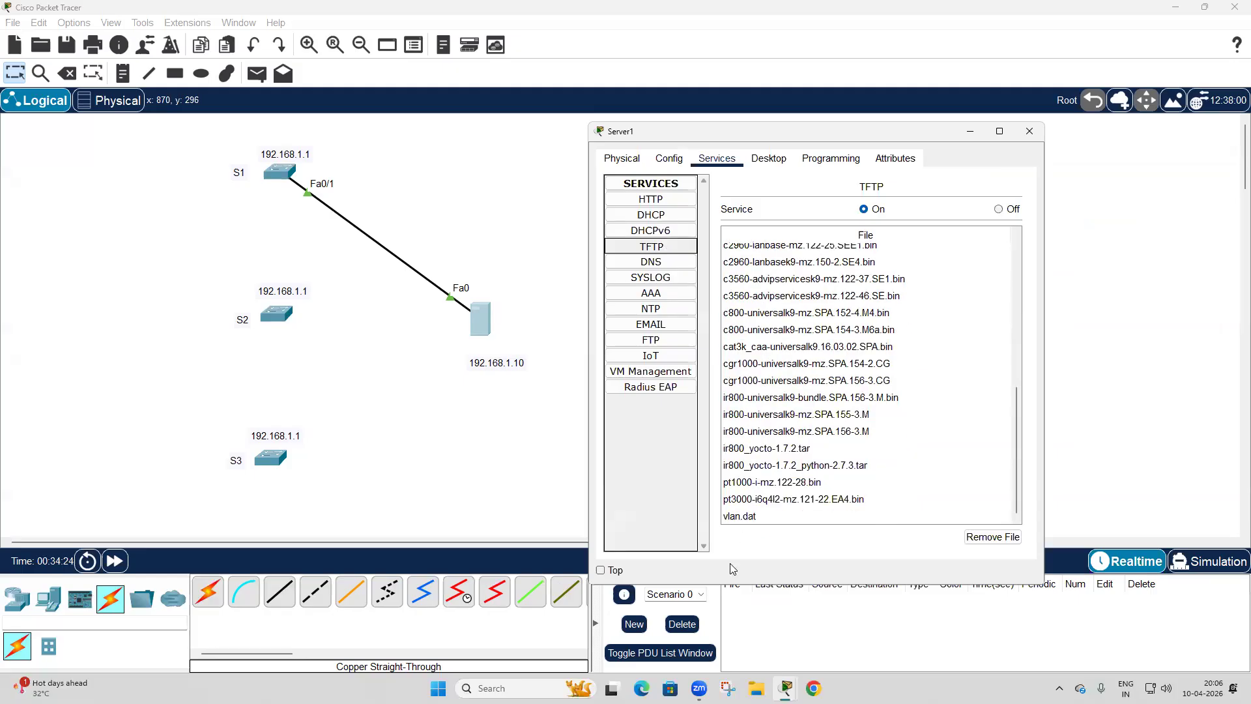
pyautogui.click(744, 517)
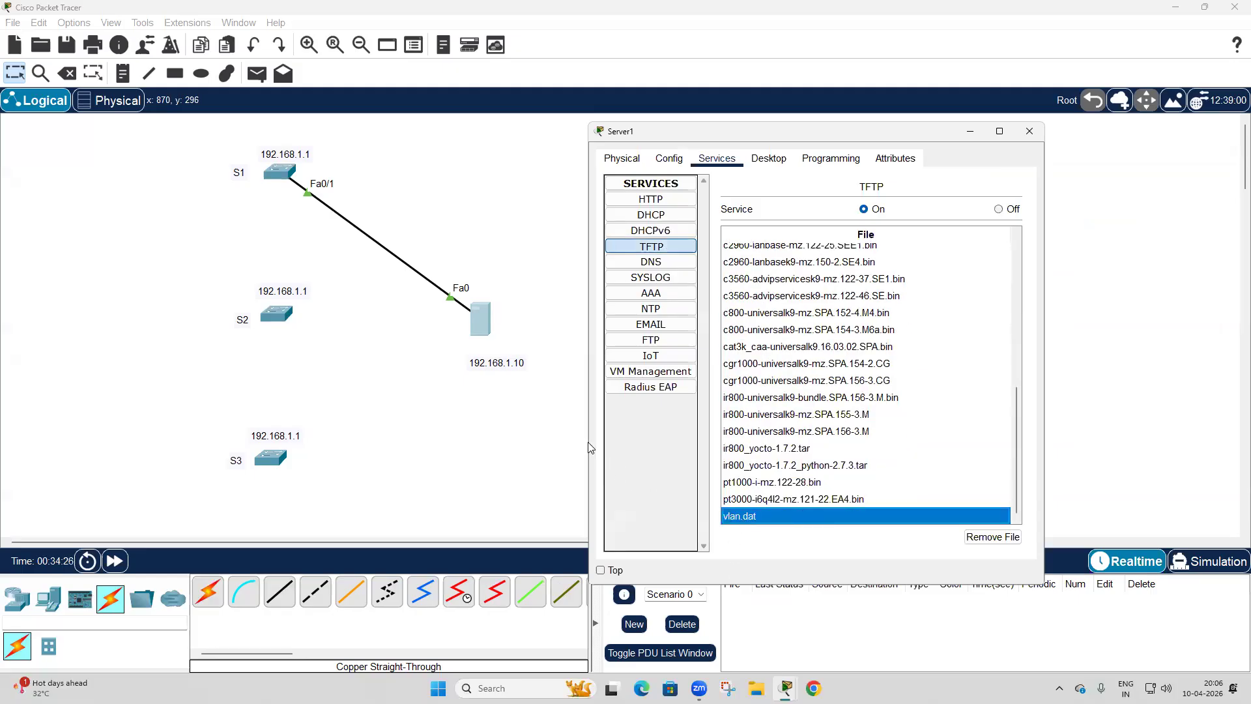
pyautogui.click(516, 470)
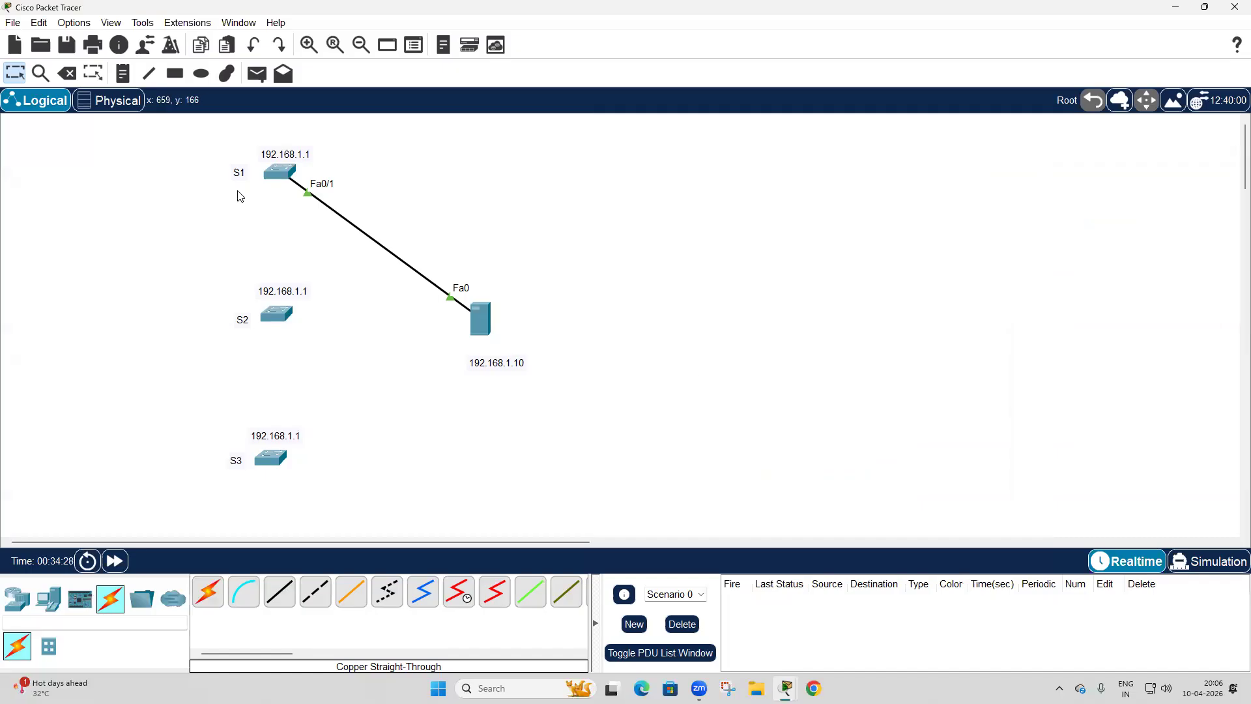
# Delete the cable between switch S1 and the server, and return to the selection tool.
pyautogui.click(72, 76)
pyautogui.click(363, 234)
pyautogui.click(14, 73)
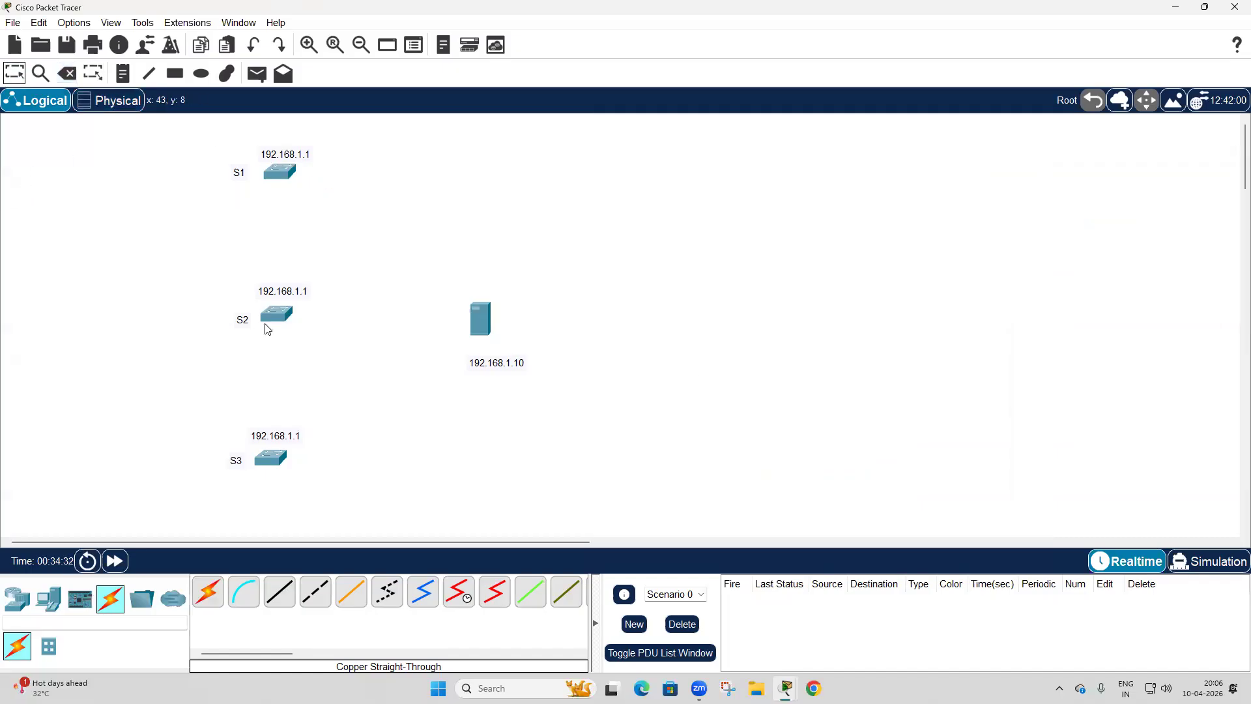
# Connect the server's Fa0 to S2's Fa0/1 with a copper straight-through cable and fast-forward the simulation time.
pyautogui.click(280, 592)
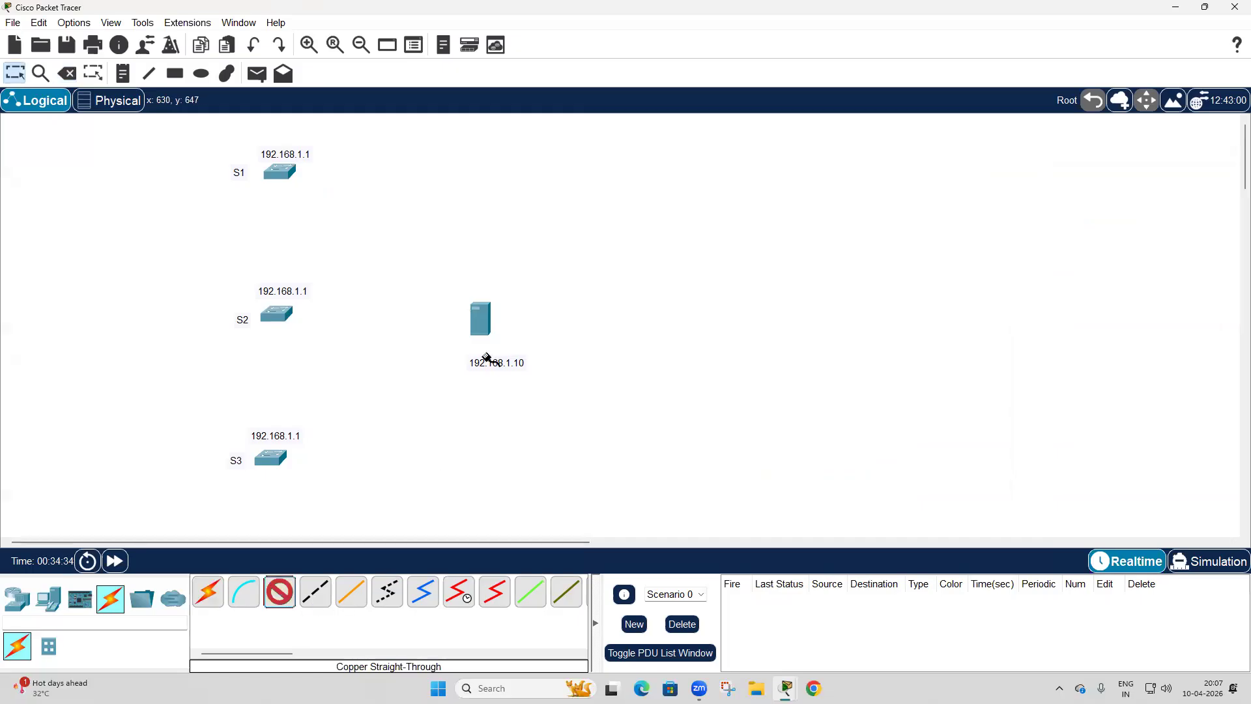
pyautogui.click(482, 321)
pyautogui.click(531, 329)
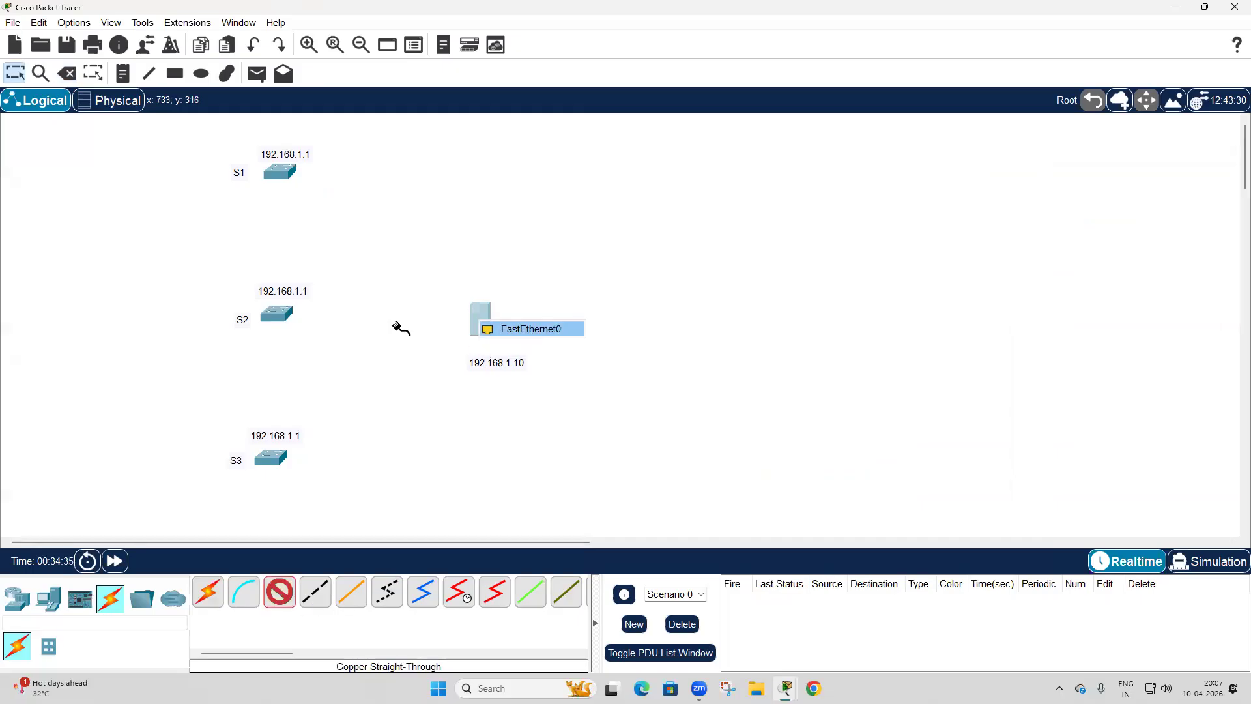
pyautogui.click(276, 314)
pyautogui.click(335, 26)
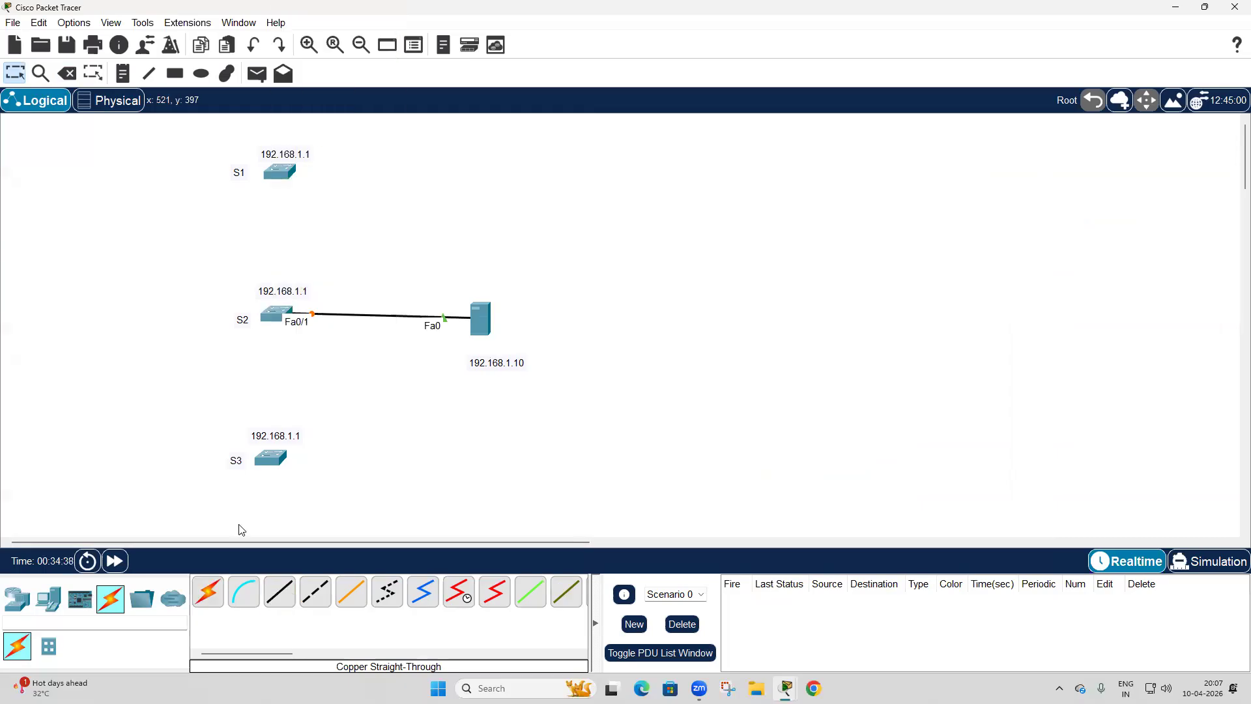
pyautogui.click(117, 562)
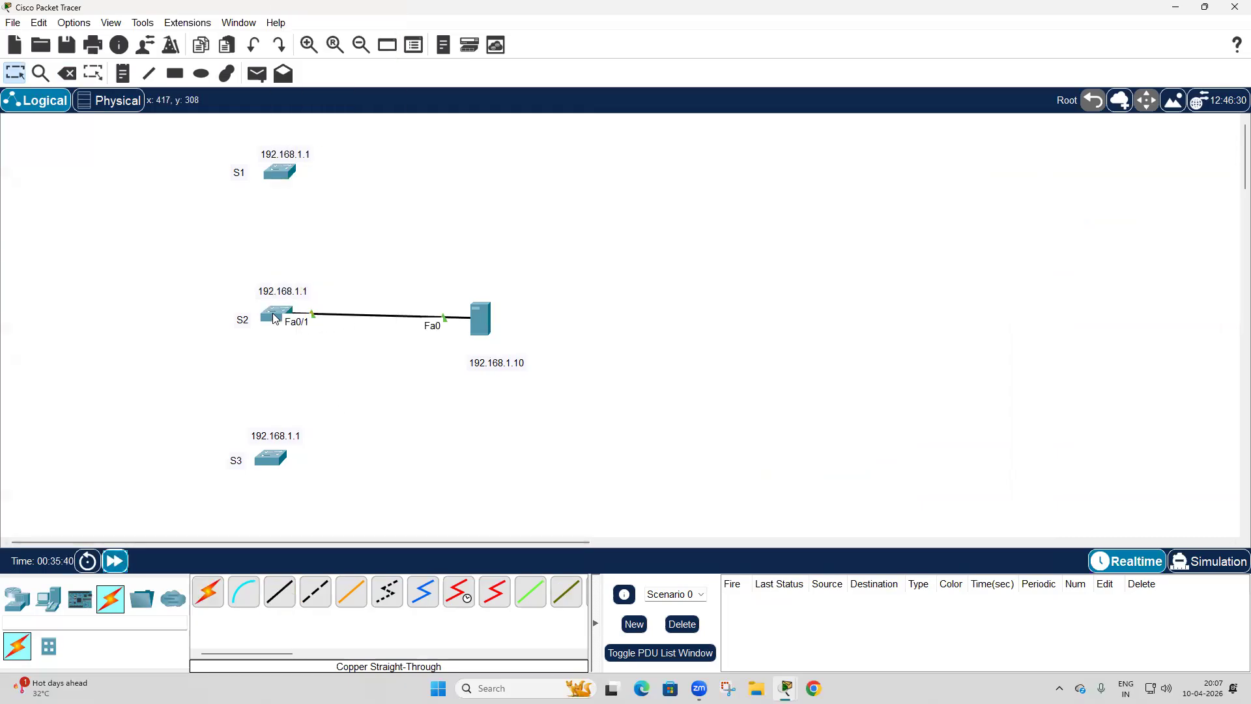
# Open S2's console and display its complete VLAN table.
pyautogui.click(287, 318)
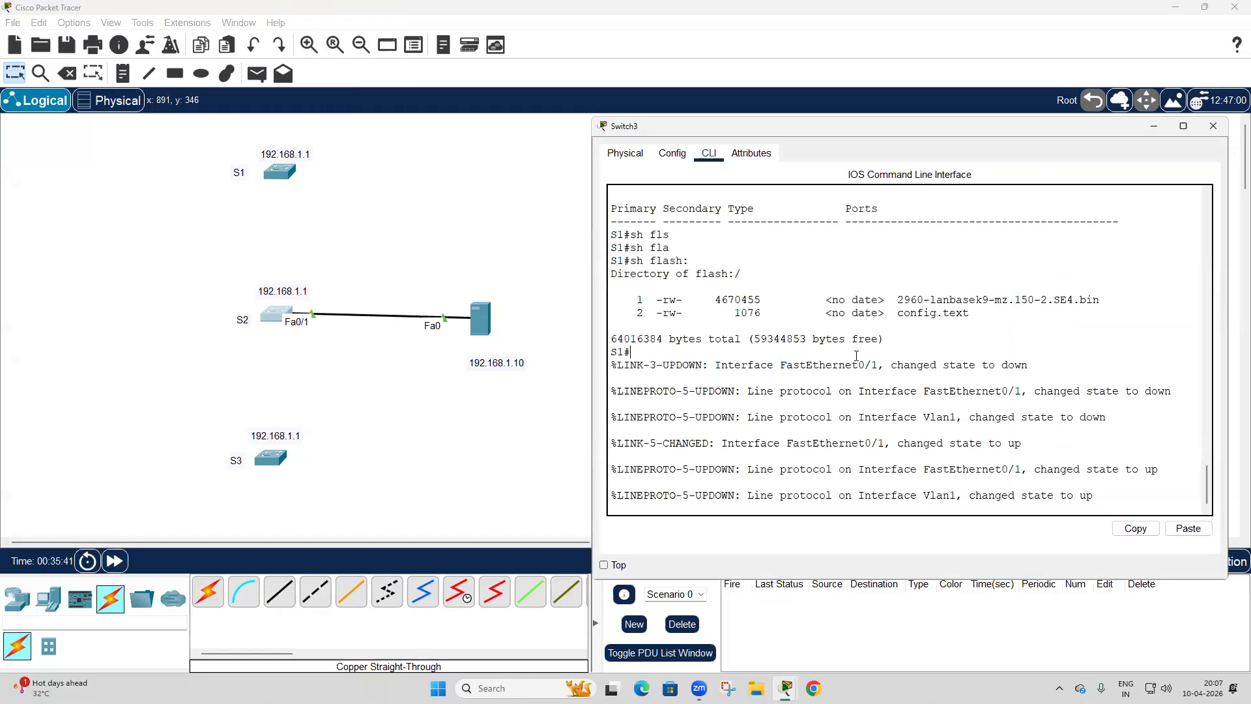
pyautogui.press('Return')
pyautogui.press('Return')
pyautogui.write('sh vlan')
pyautogui.press('Return')
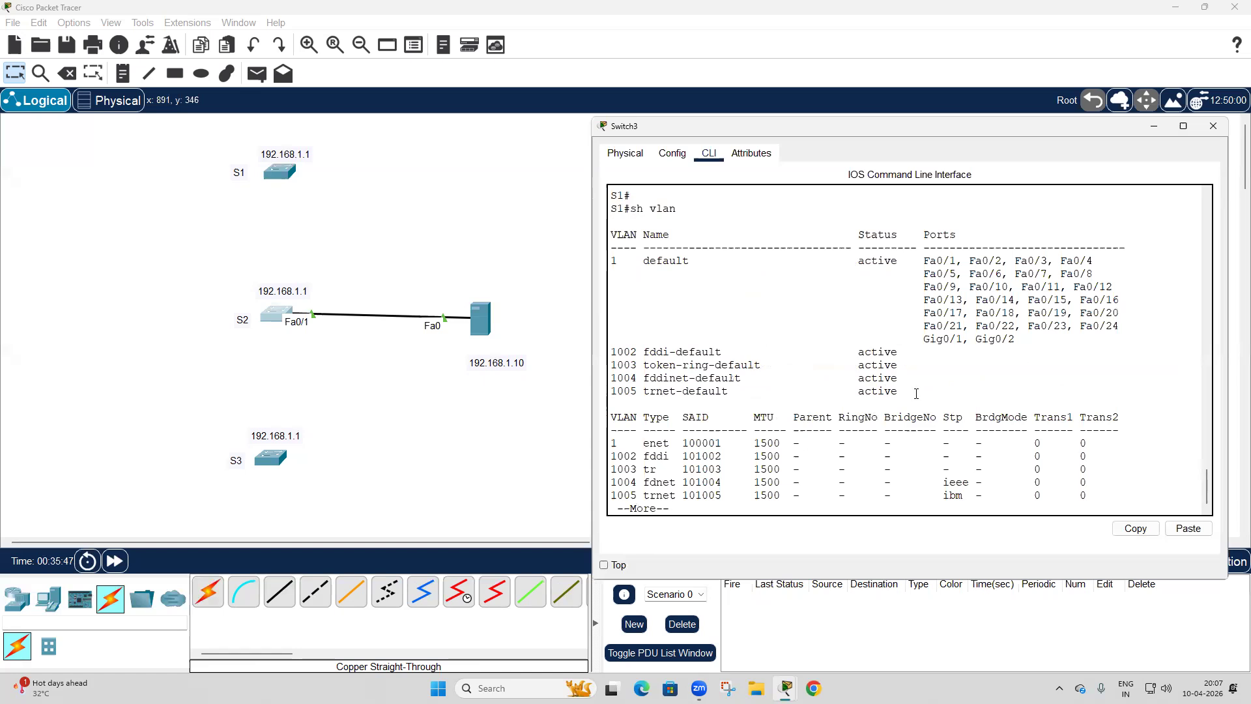
pyautogui.press('space')
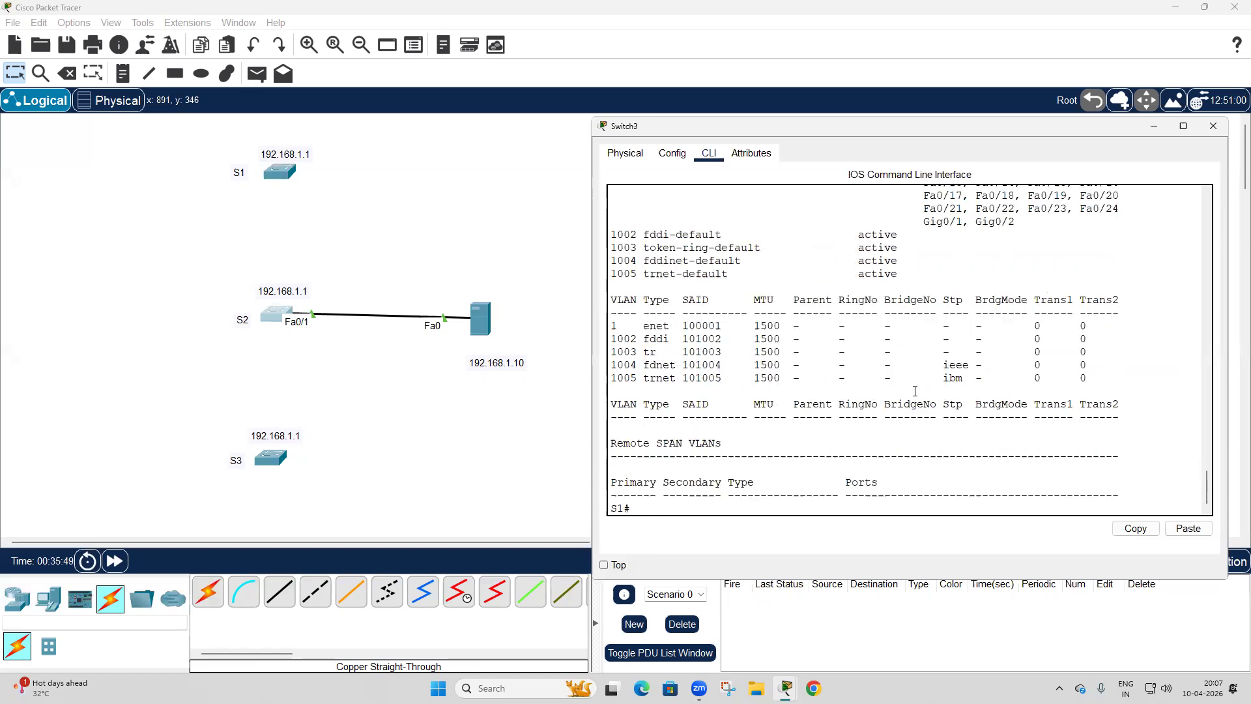
# Issue the copy tftp: flash: command on S2.
pyautogui.write('co')
pyautogui.press('Tab')
pyautogui.write('p')
pyautogui.press('Tab')
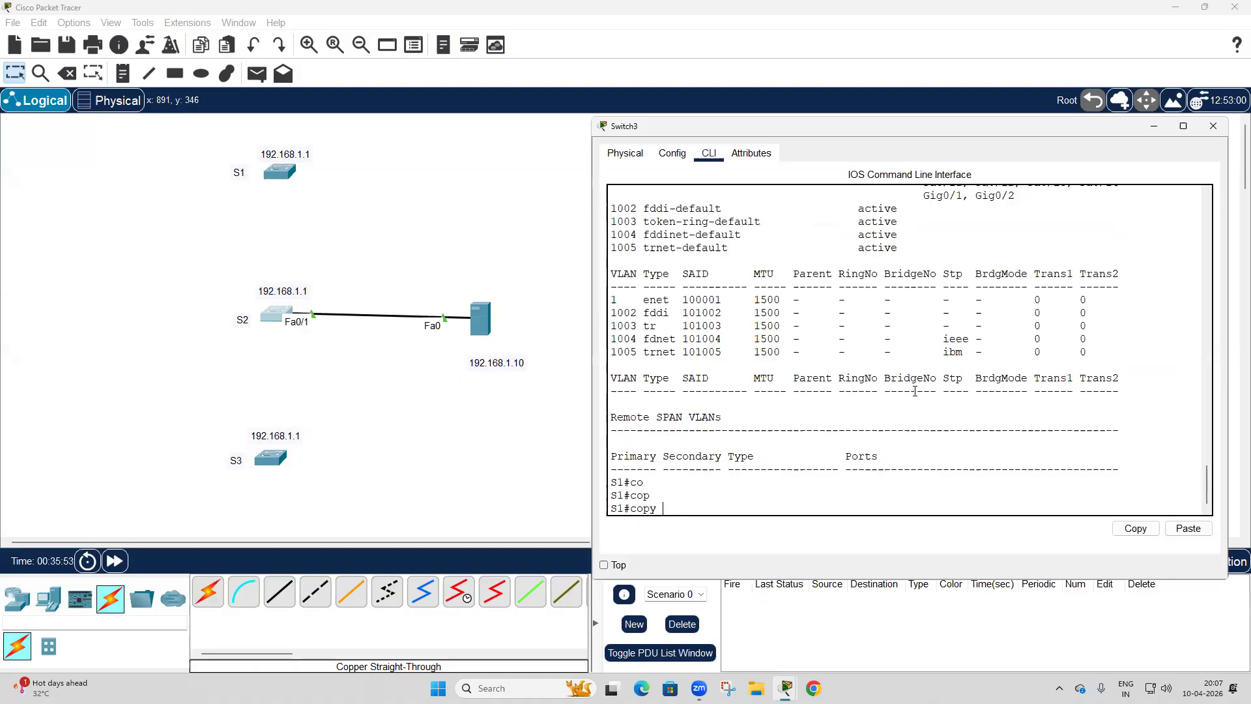
pyautogui.write('tf')
pyautogui.press('Tab')
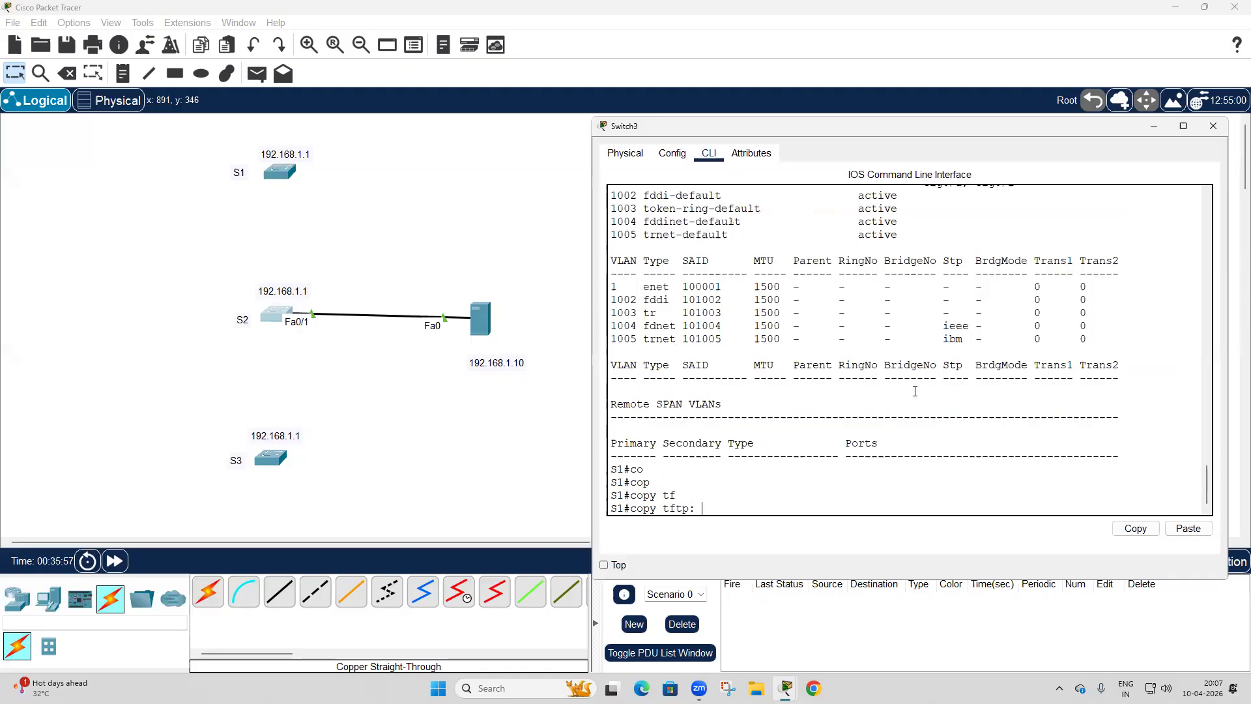
pyautogui.write('fl')
pyautogui.press('Tab')
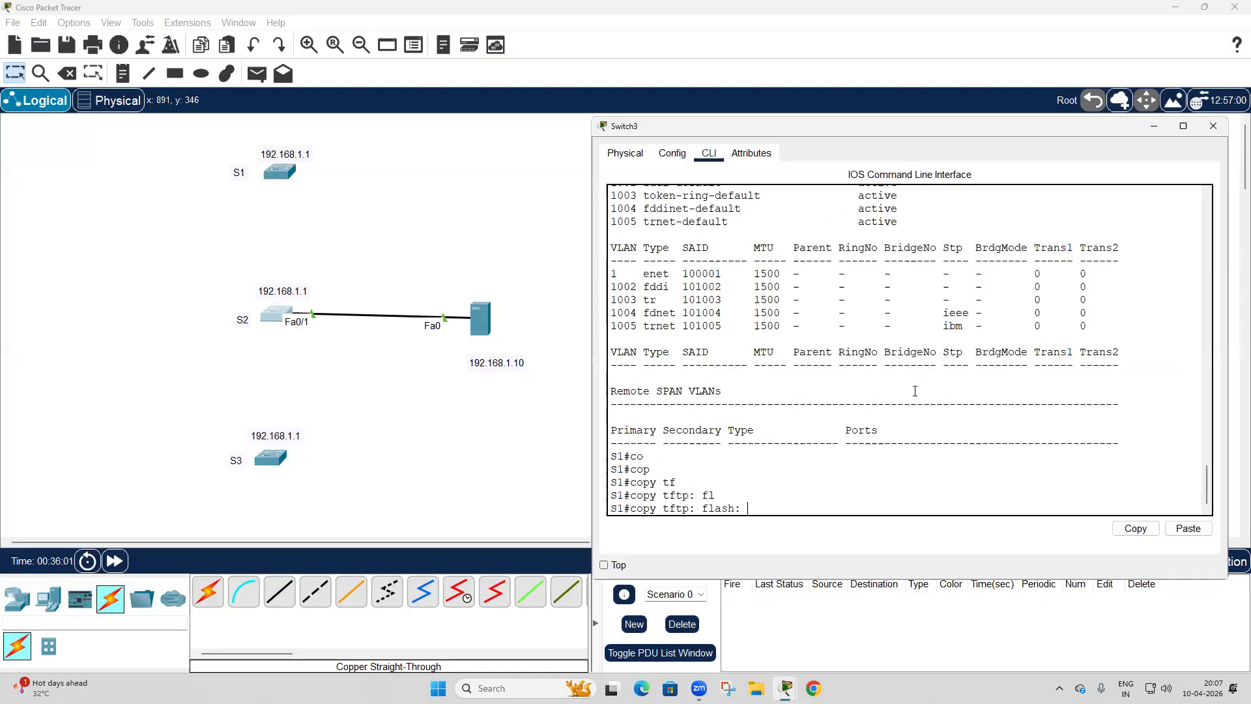
pyautogui.press('Return')
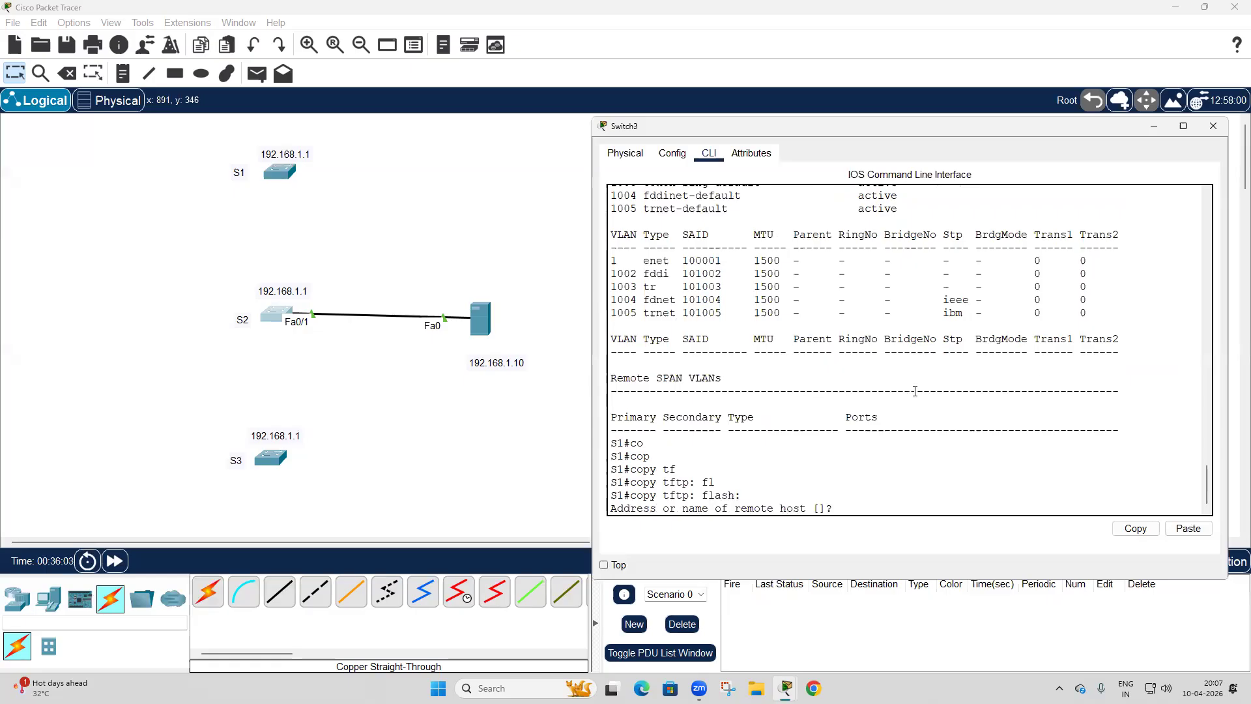
# Fetch vlan.dat from the TFTP server at 192.168.1.10 into S2's flash, accepting the default destination filename.
pyautogui.write('192.168.1.10')
pyautogui.press('Return')
pyautogui.write('vlan')
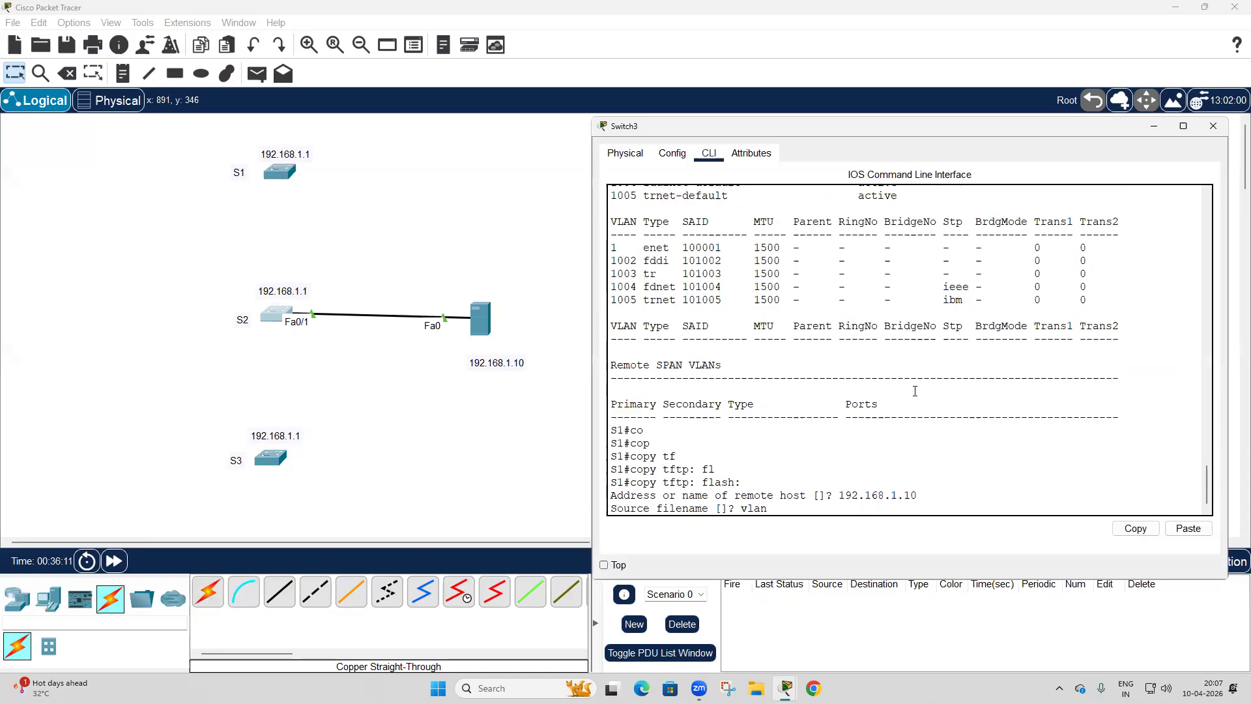
pyautogui.write('.dat')
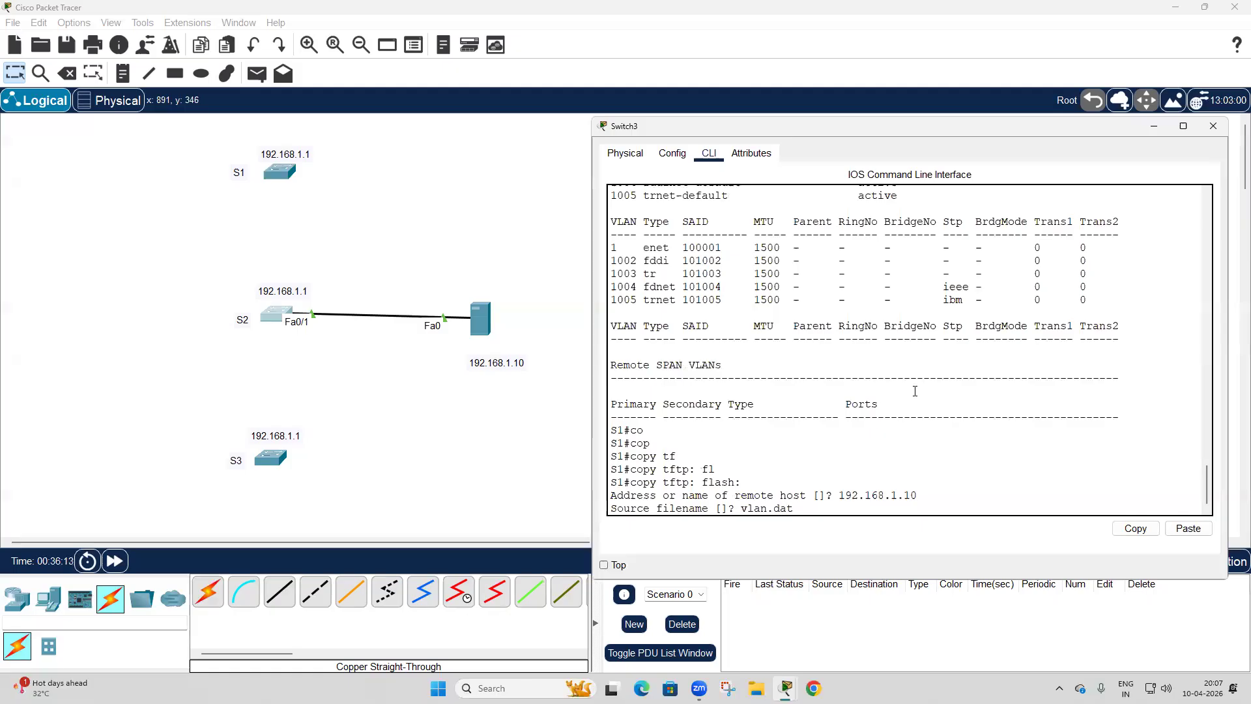
pyautogui.press('Return')
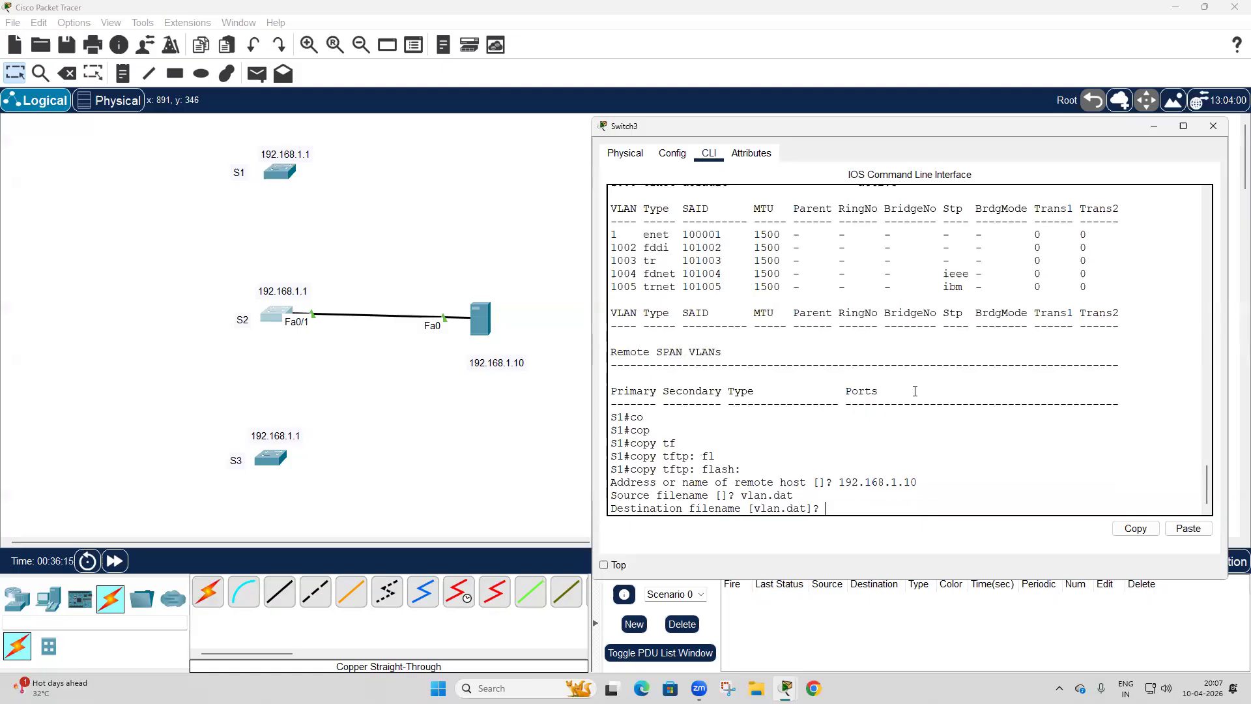
pyautogui.press('Return')
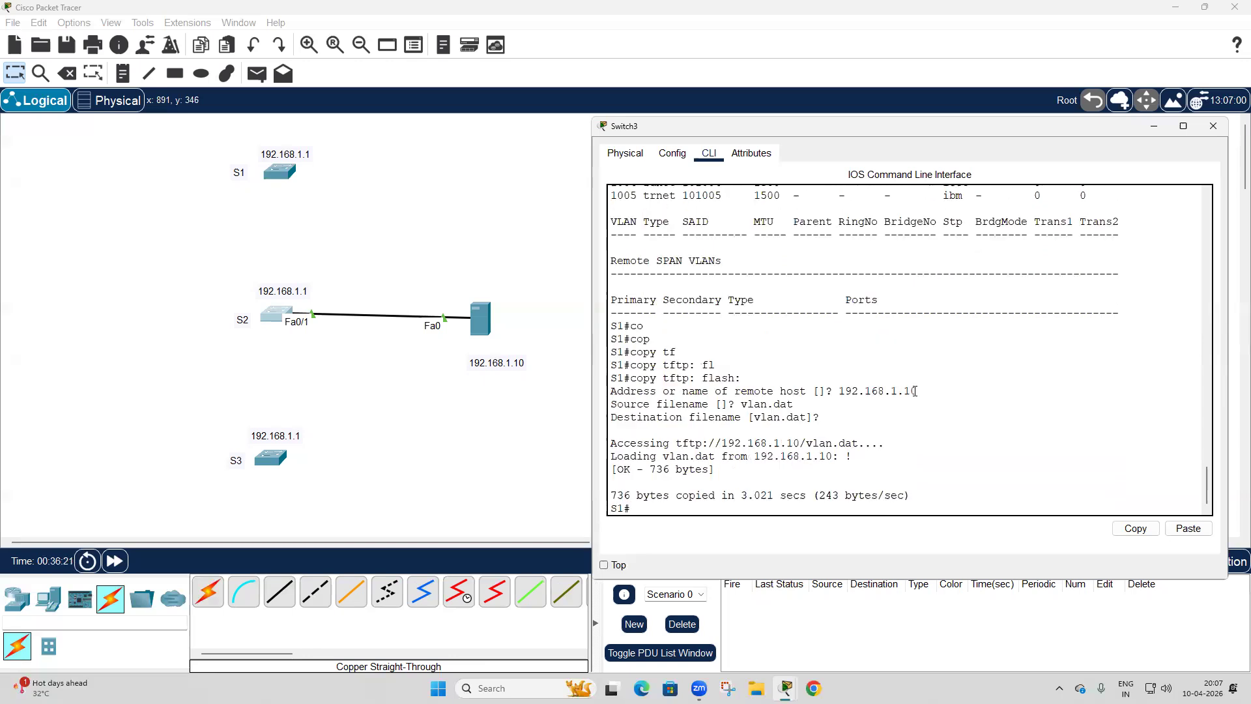
# List the contents of S2's flash memory and check for the vlan.dat file.
pyautogui.press('Return')
pyautogui.press('Return')
pyautogui.write('sh fl')
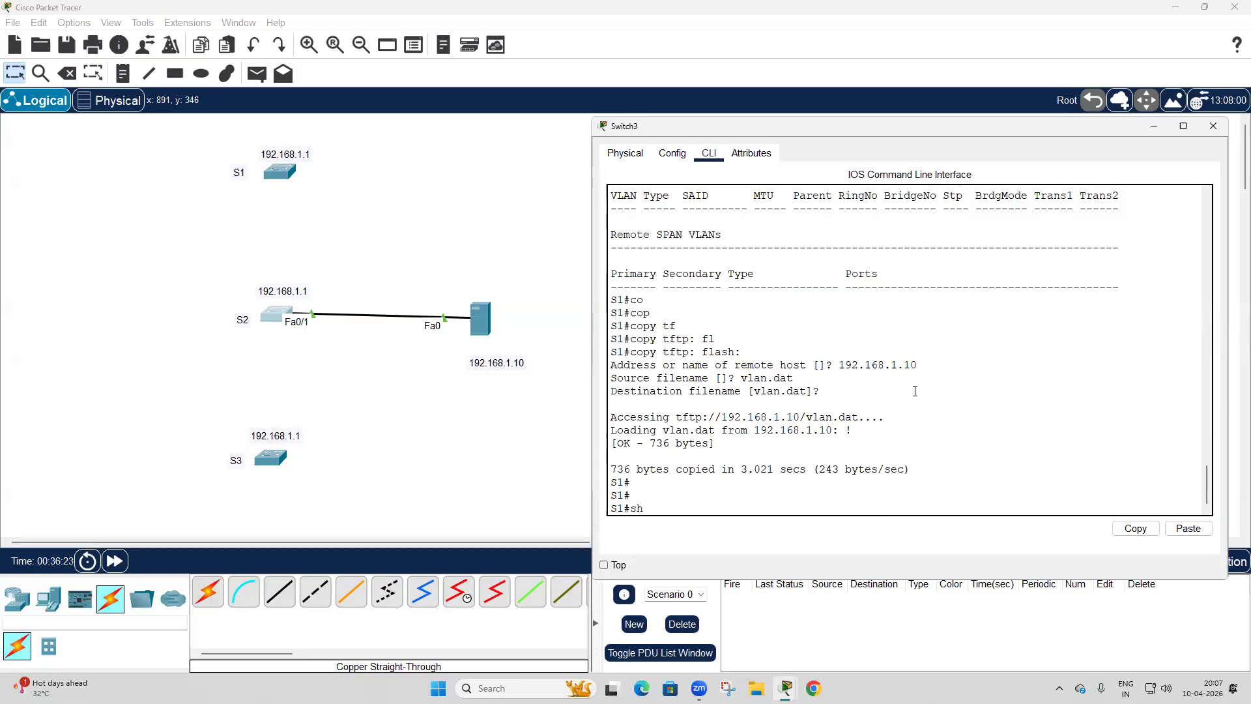
pyautogui.press('Tab')
pyautogui.press('Return')
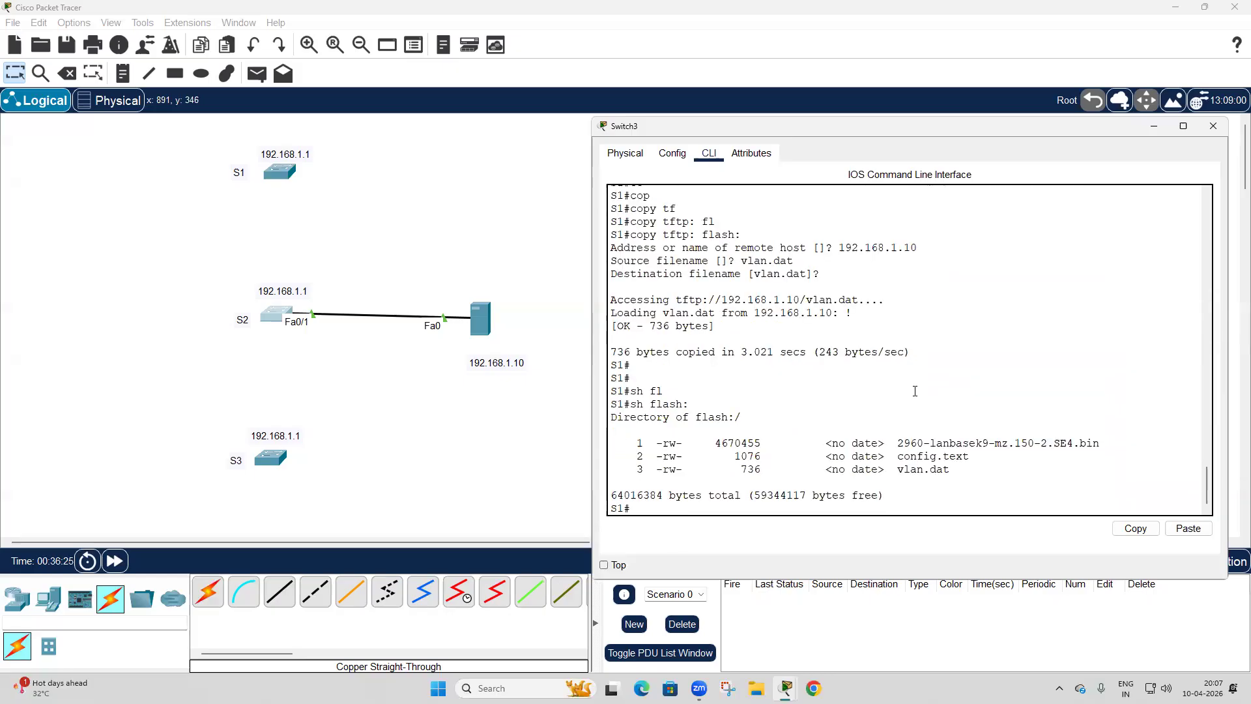
pyautogui.doubleClick(930, 469)
pyautogui.click(1002, 476)
pyautogui.press('Return')
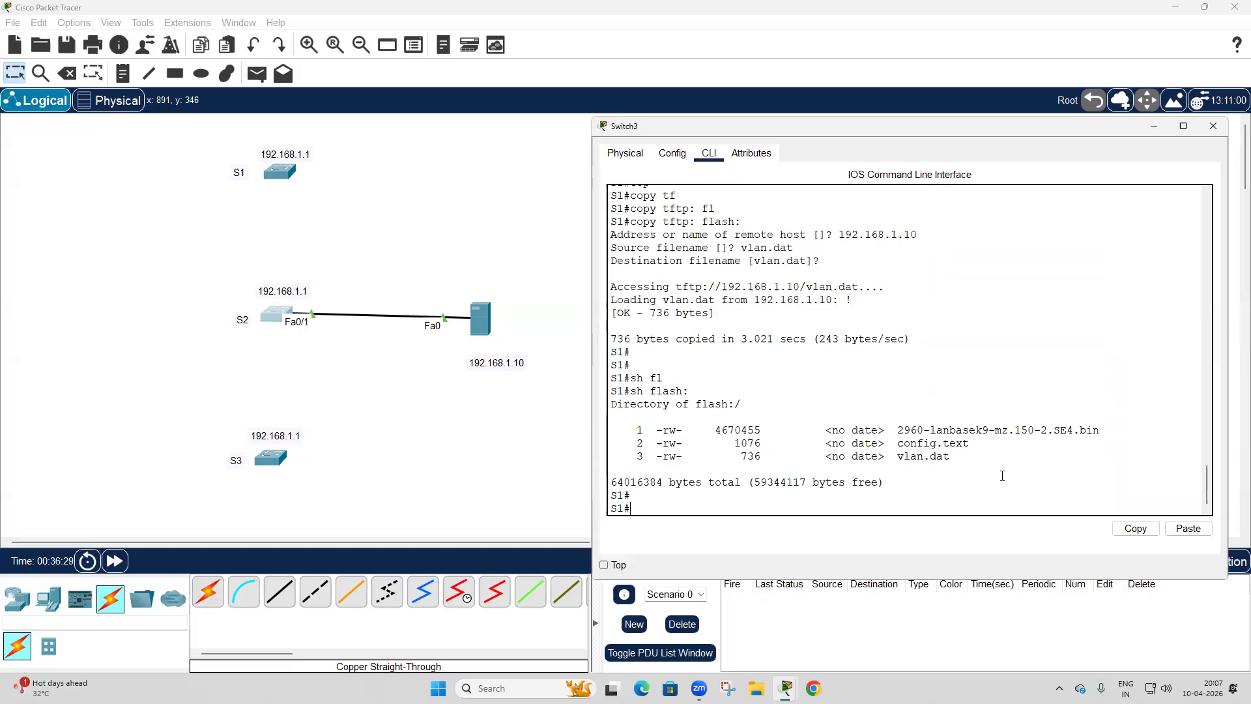
# Display S2's VLAN table again to check it after the vlan.dat transfer.
pyautogui.press('Return')
pyautogui.press('Return')
pyautogui.write('sh ')
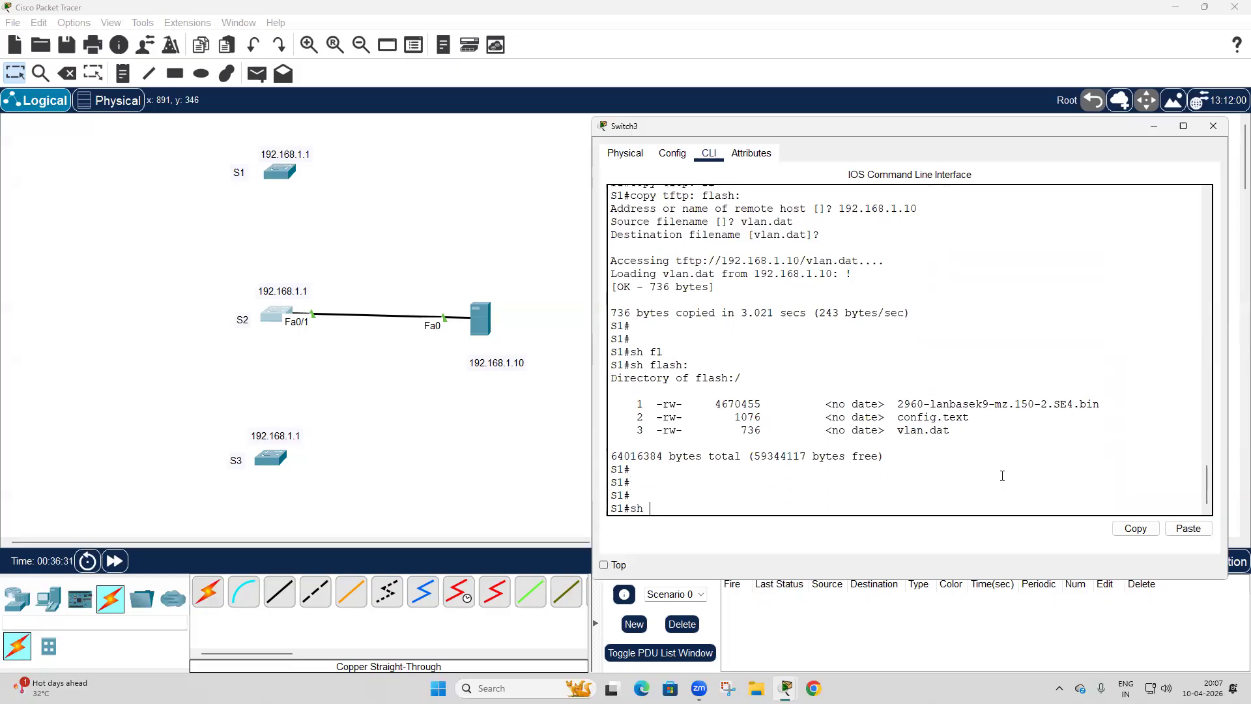
pyautogui.write('vl')
pyautogui.press('Tab')
pyautogui.press('Return')
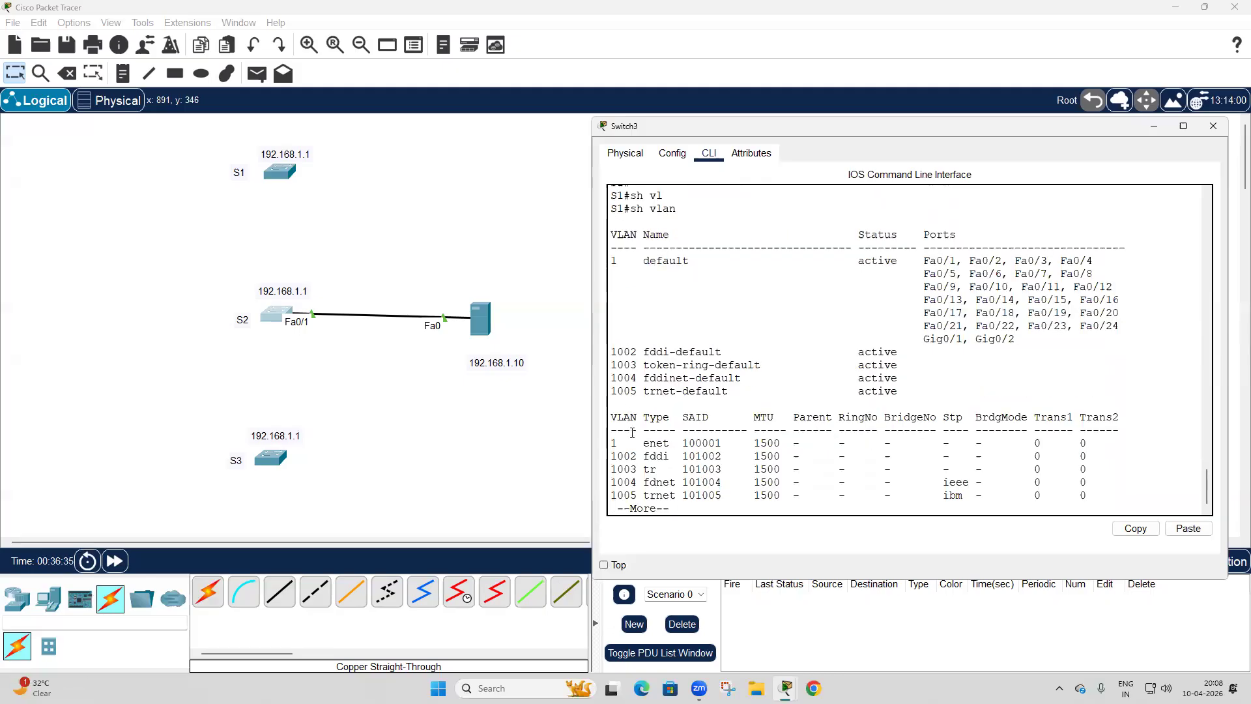
pyautogui.press('space')
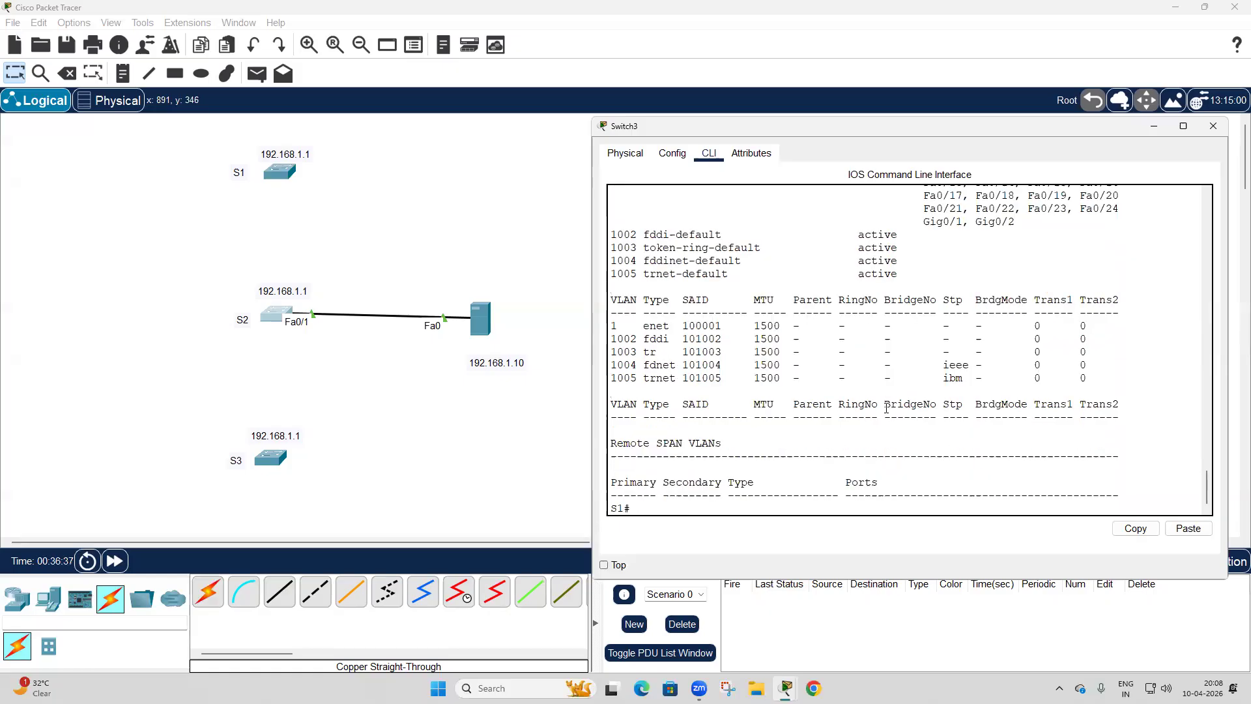
# Save S2's running configuration with wr, then reload the switch and confirm the restart.
pyautogui.write('wr')
pyautogui.press('Return')
pyautogui.write('reload')
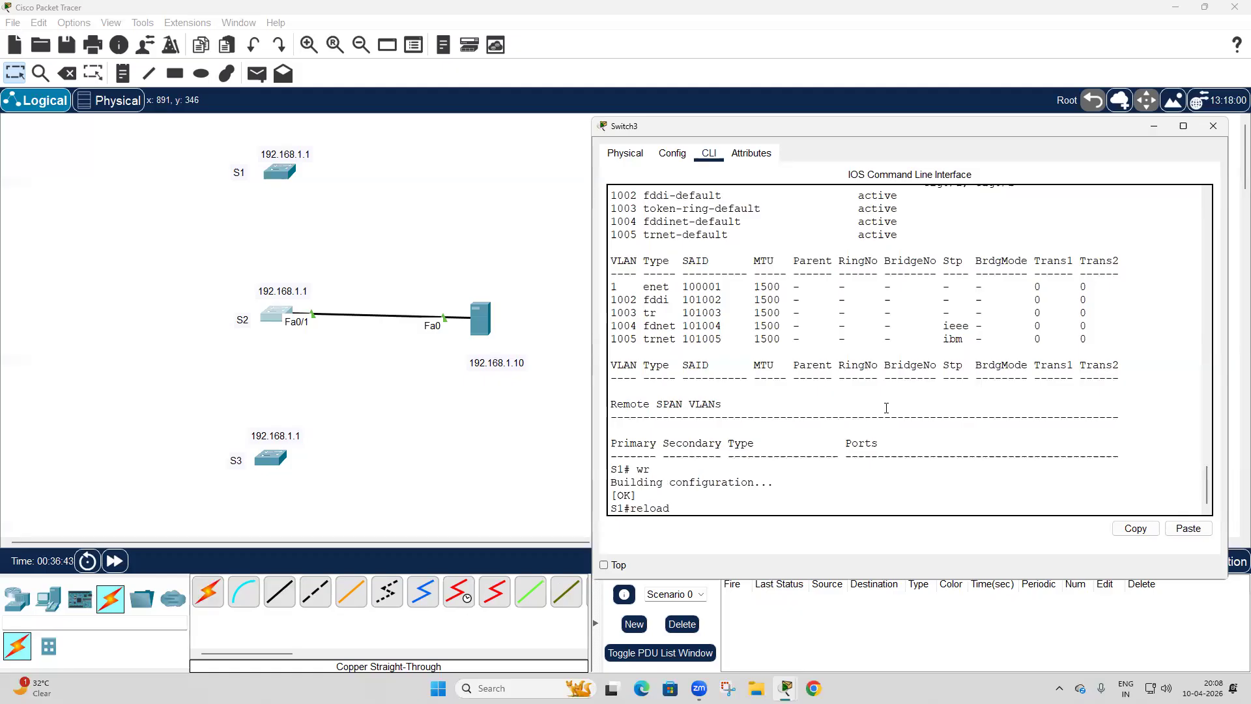
pyautogui.press('Return')
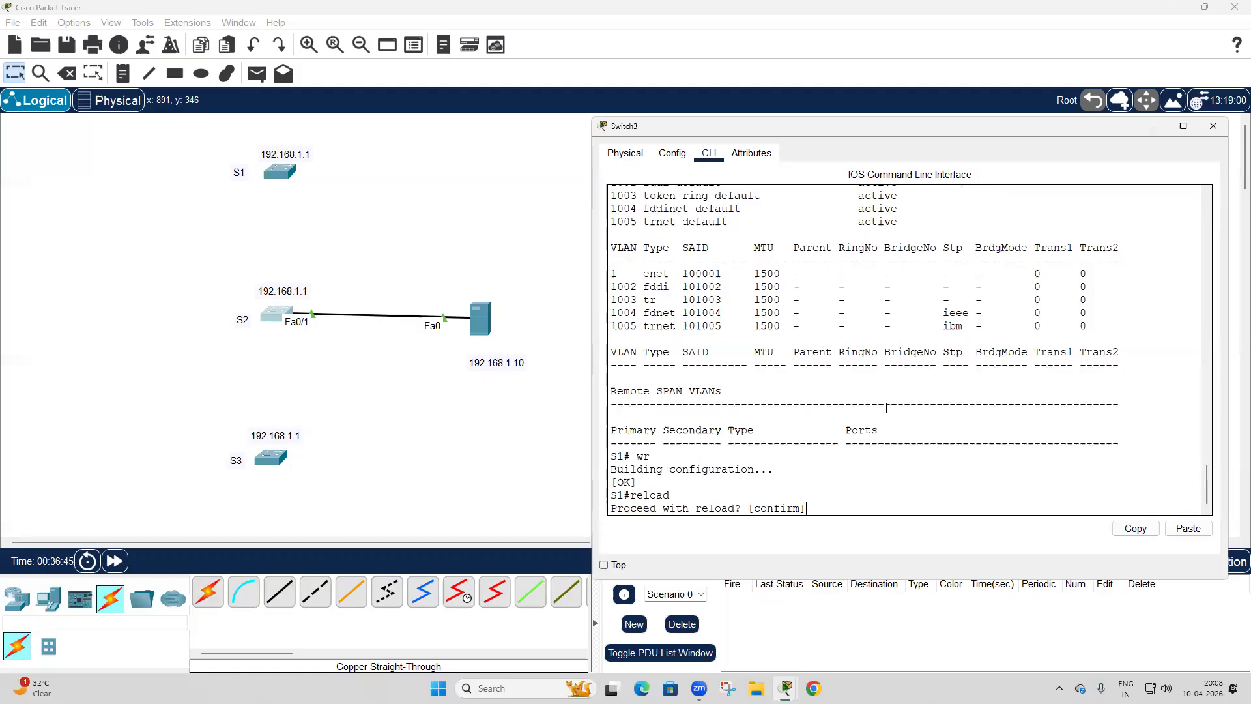
pyautogui.press('Return')
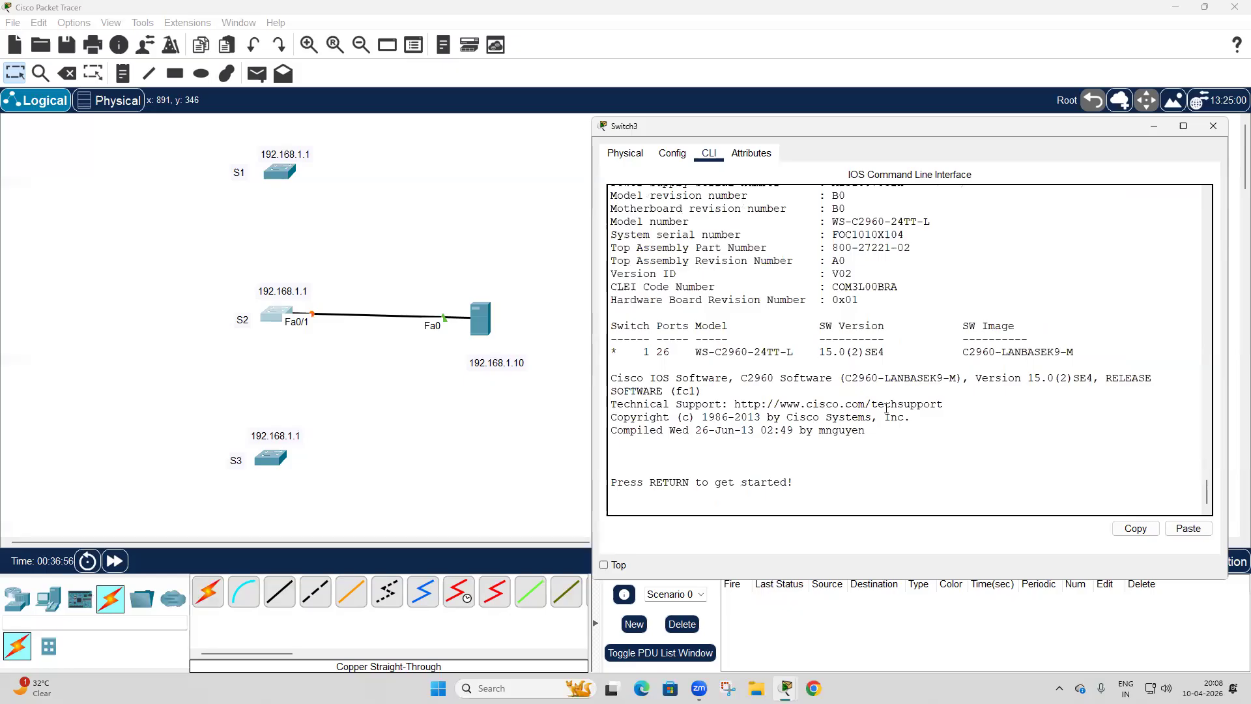
# Enter privileged mode on the reloaded S2 and display its VLAN table to check the restored VLANs.
pyautogui.press('Return')
pyautogui.write('en')
pyautogui.press('Return')
pyautogui.write('sh vlan')
pyautogui.press('Tab')
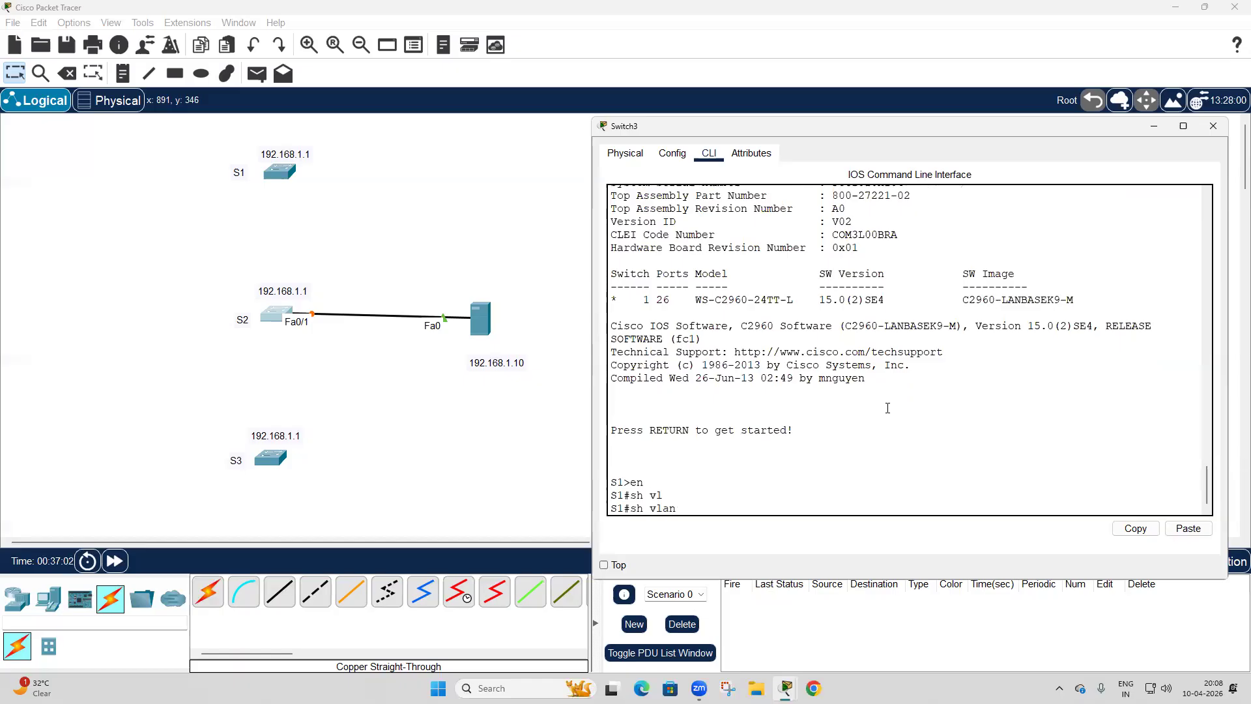
pyautogui.press('Return')
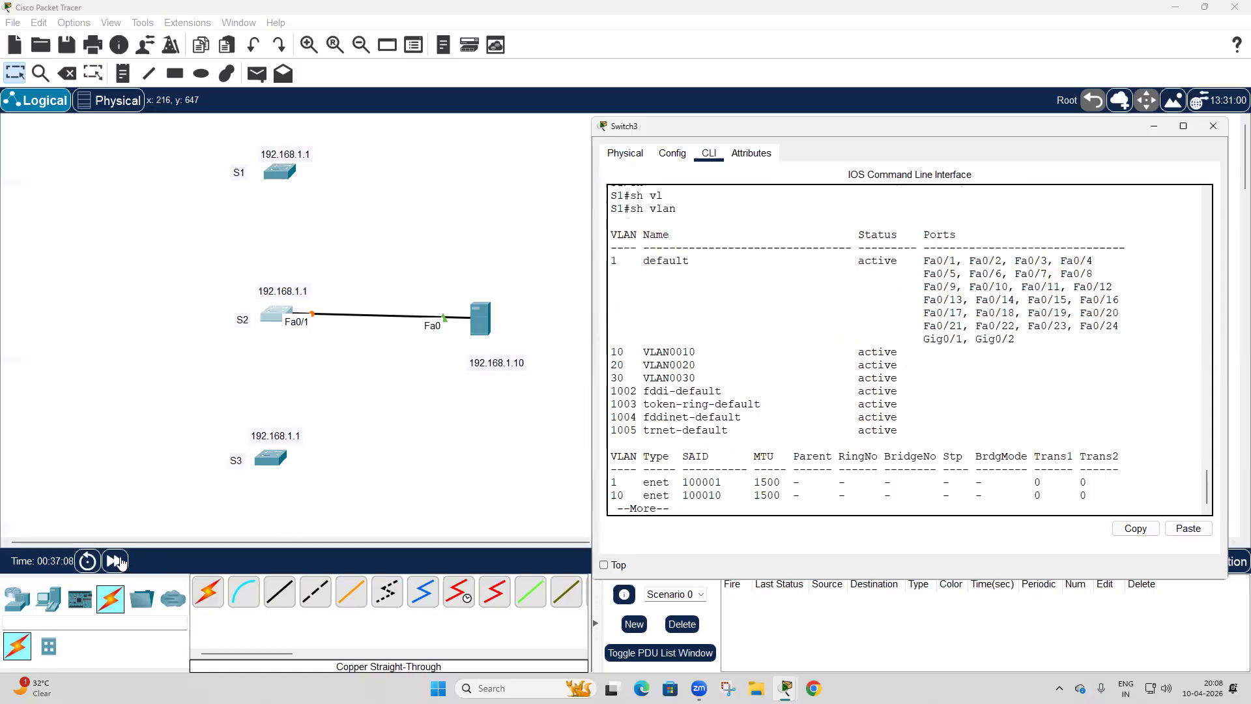
pyautogui.click(671, 424)
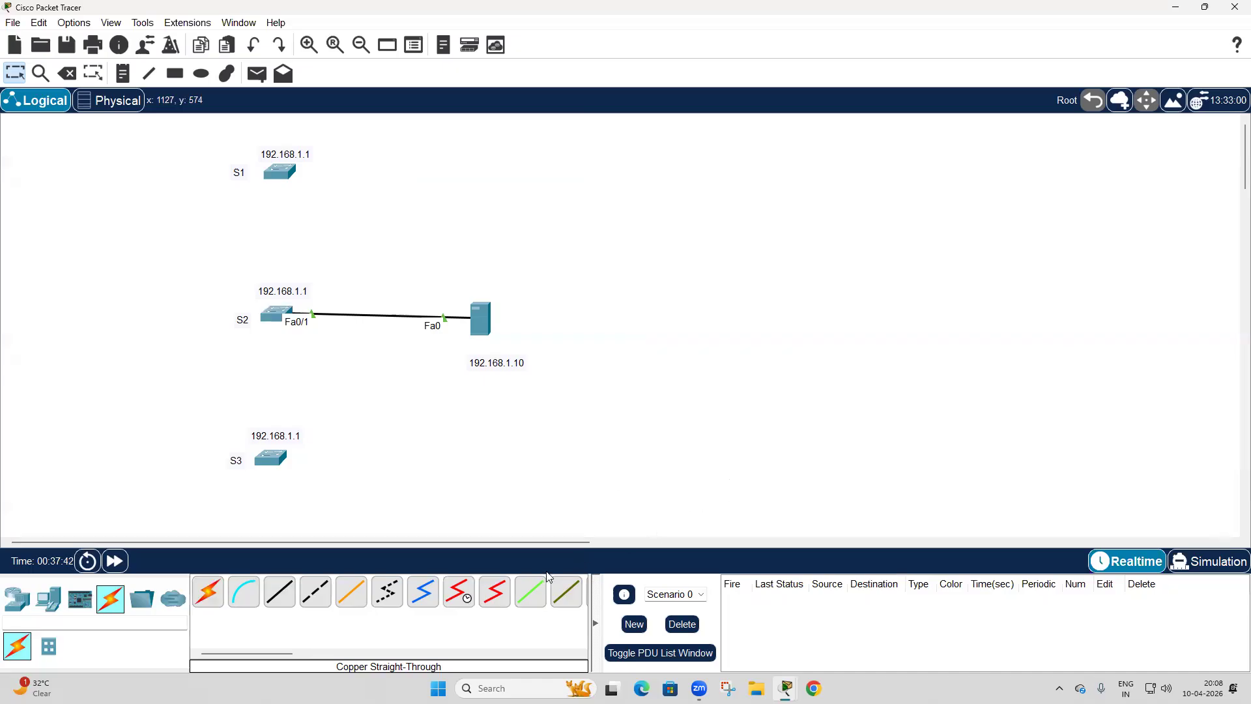
# Open Notepad, create a new blank tab, and minimise its window to return to the topology.
pyautogui.click(508, 688)
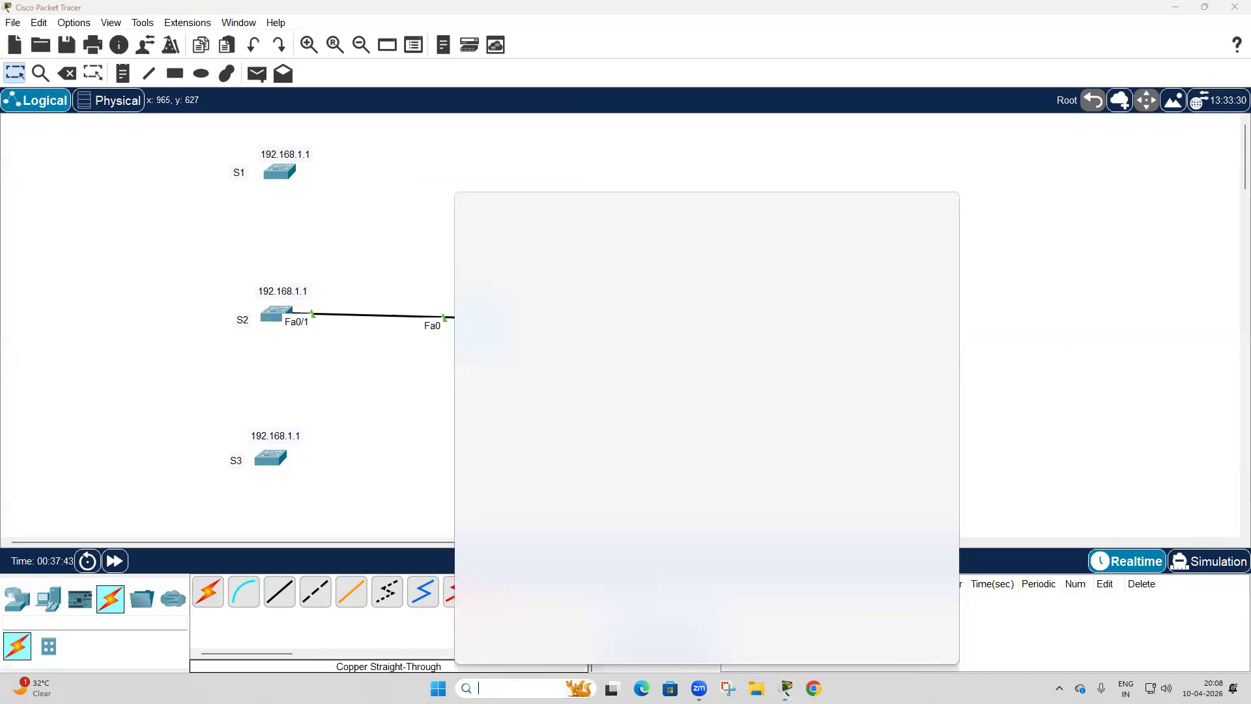
pyautogui.write('notepad')
pyautogui.press('Return')
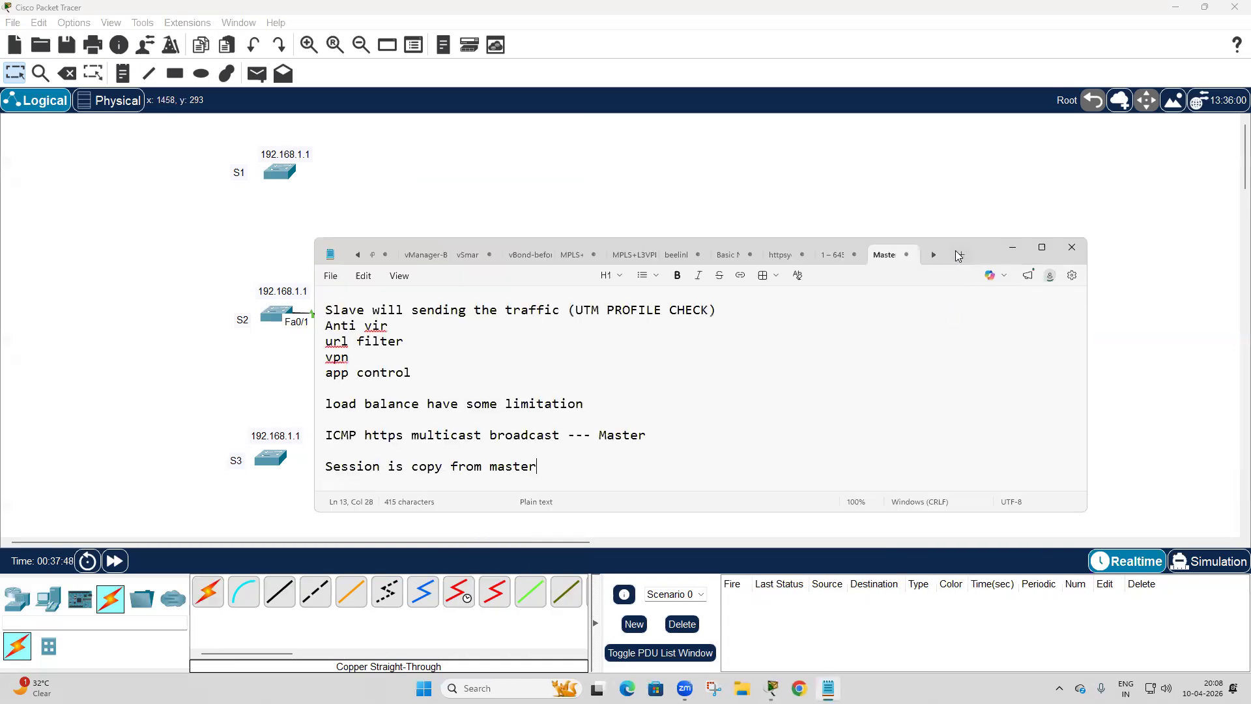
pyautogui.click(960, 255)
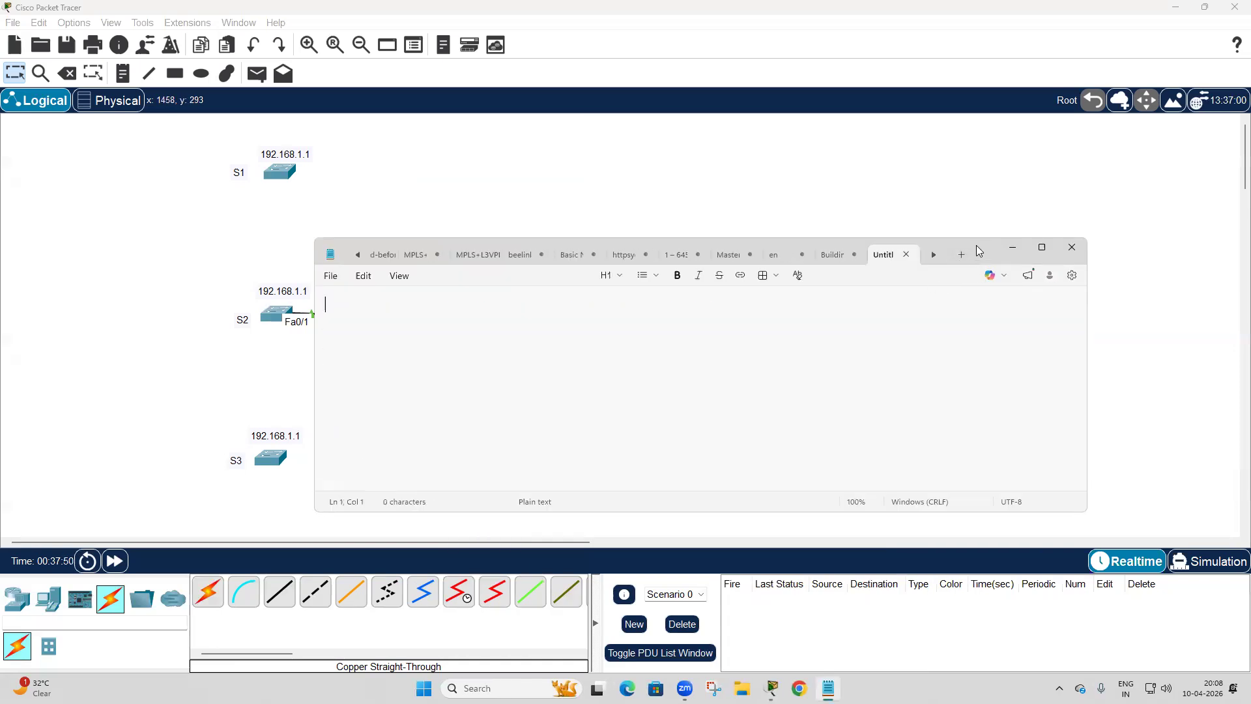
pyautogui.moveTo(976, 252); pyautogui.dragTo(1130, 209)
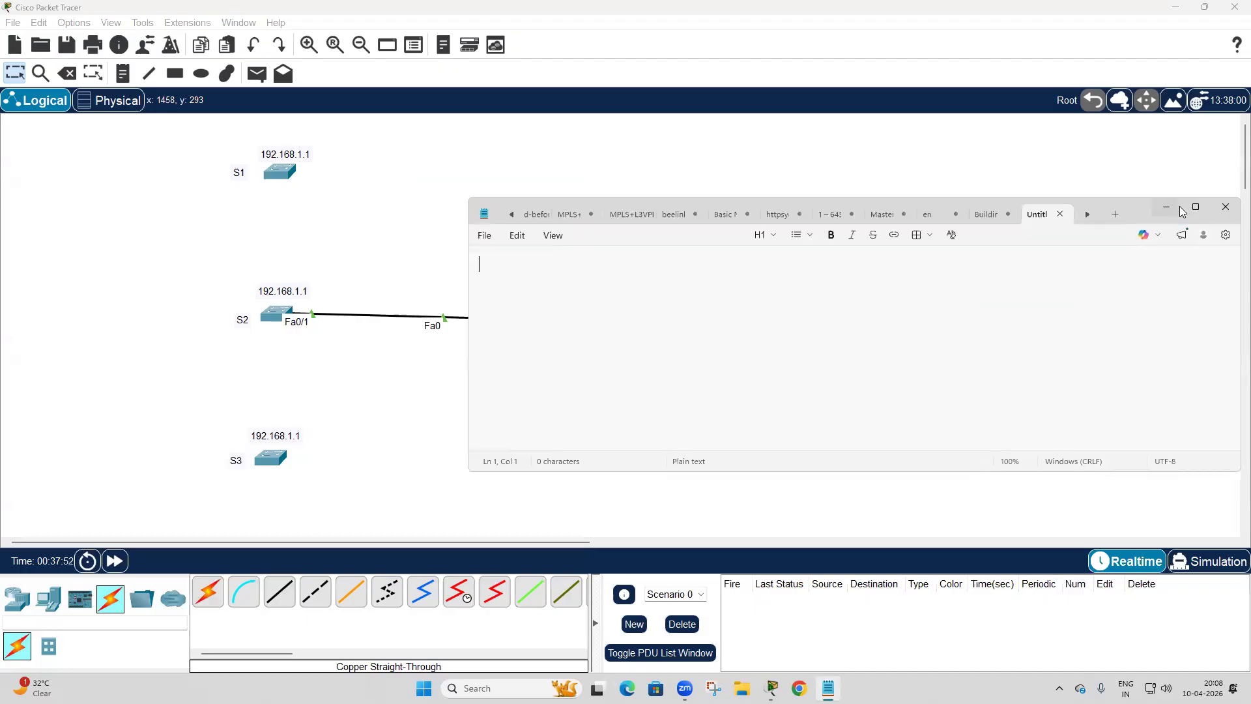
pyautogui.click(1169, 205)
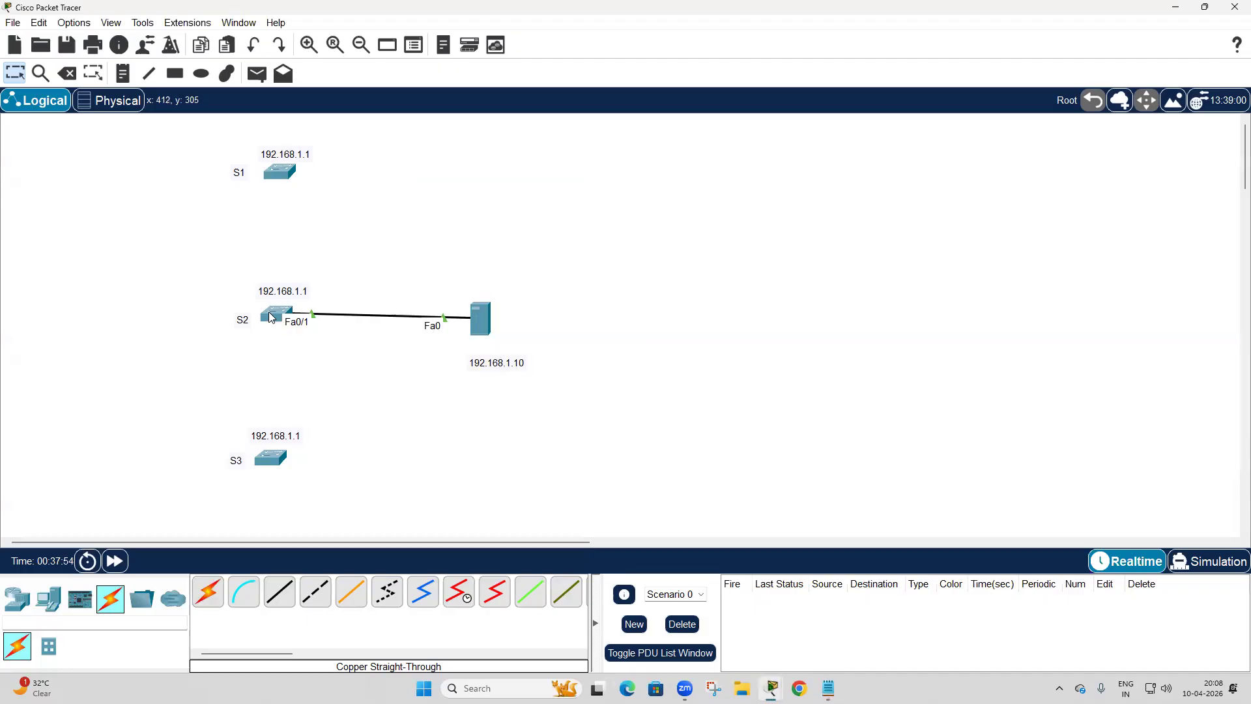
# Reopen S2's CLI, finish the VLAN listing, and display the complete running configuration with sh run.
pyautogui.click(285, 326)
pyautogui.press('space')
pyautogui.press('Return')
pyautogui.press('Return')
pyautogui.press('Return')
pyautogui.press('Return')
pyautogui.press('Return')
pyautogui.press('Return')
pyautogui.press('Return')
pyautogui.press('Return')
pyautogui.press('Return')
pyautogui.press('Return')
pyautogui.press('Return')
pyautogui.press('Return')
pyautogui.press('Return')
pyautogui.press('Return')
pyautogui.press('Return')
pyautogui.press('Return')
pyautogui.press('Return')
pyautogui.press('Return')
pyautogui.press('Return')
pyautogui.press('Return')
pyautogui.press('Return')
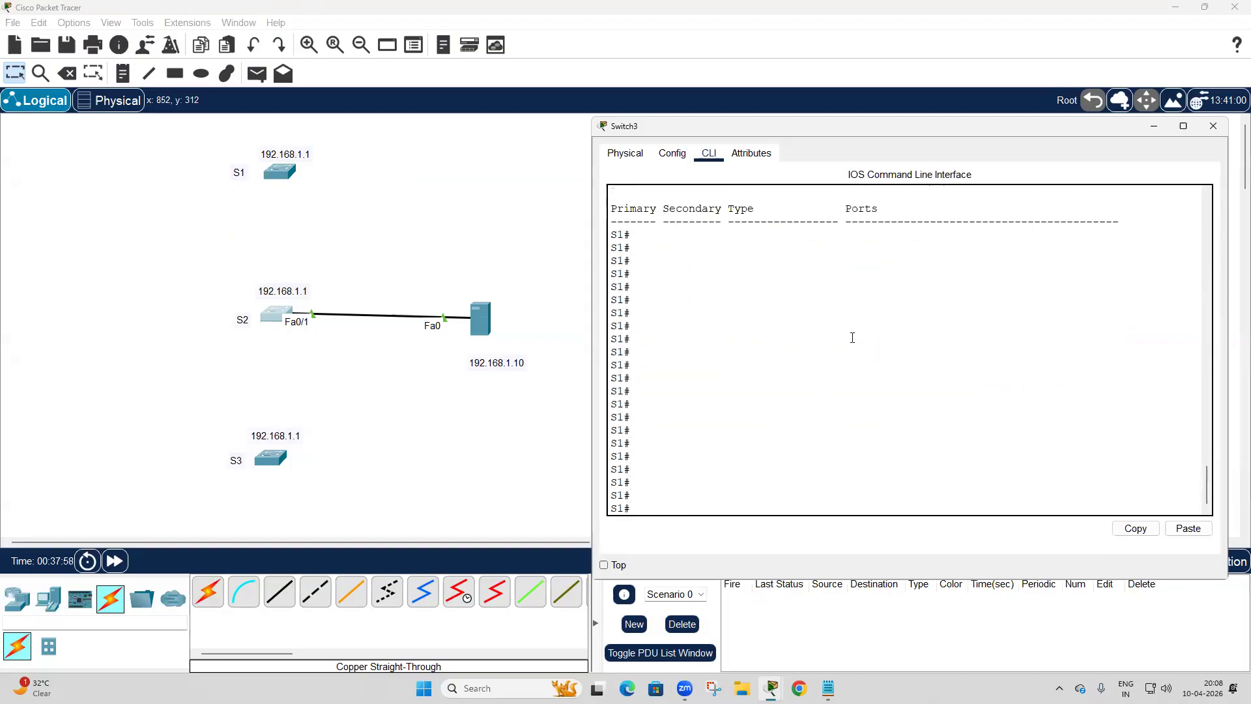
pyautogui.write('sh run')
pyautogui.press('Return')
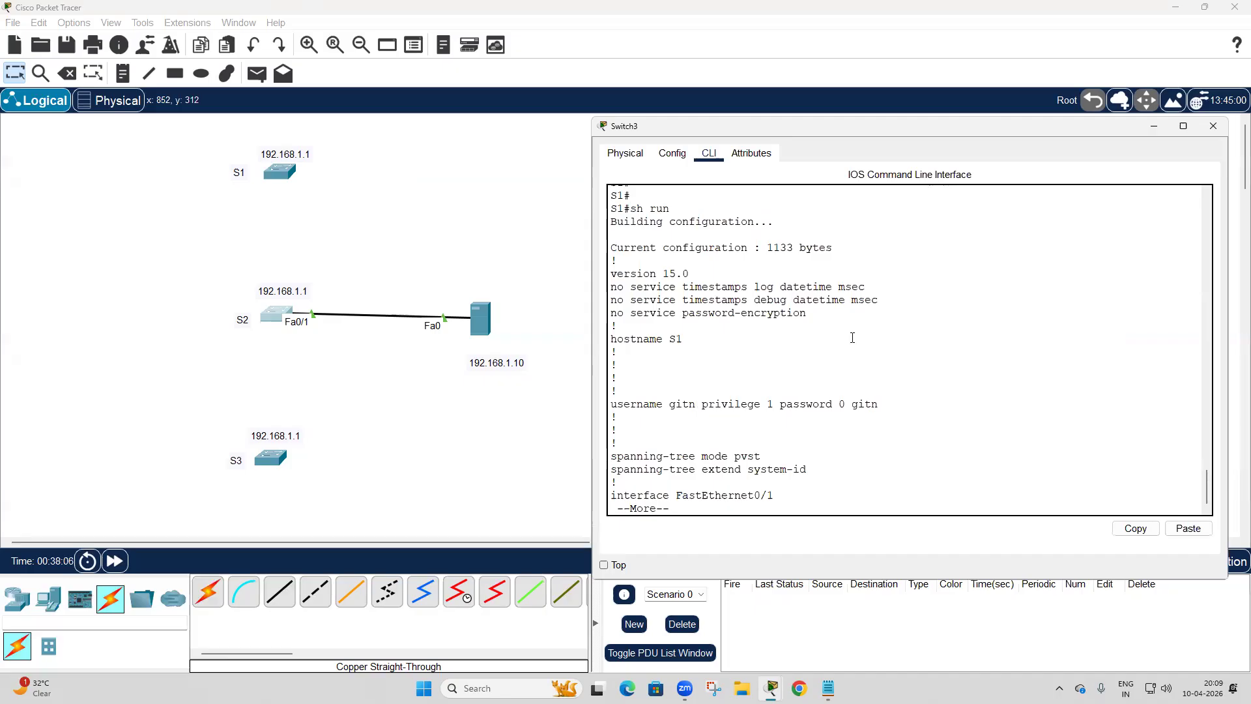
pyautogui.moveTo(613, 339); pyautogui.dragTo(700, 349)
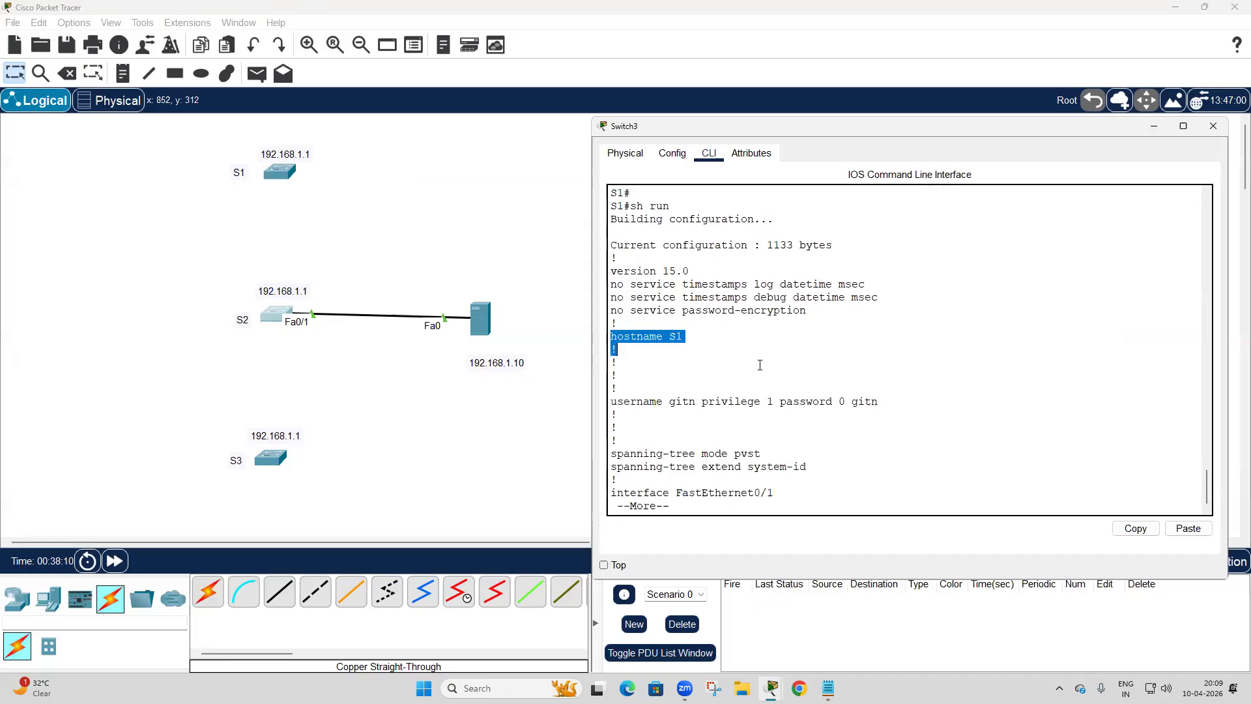
pyautogui.press('space')
pyautogui.press('space')
pyautogui.press('space')
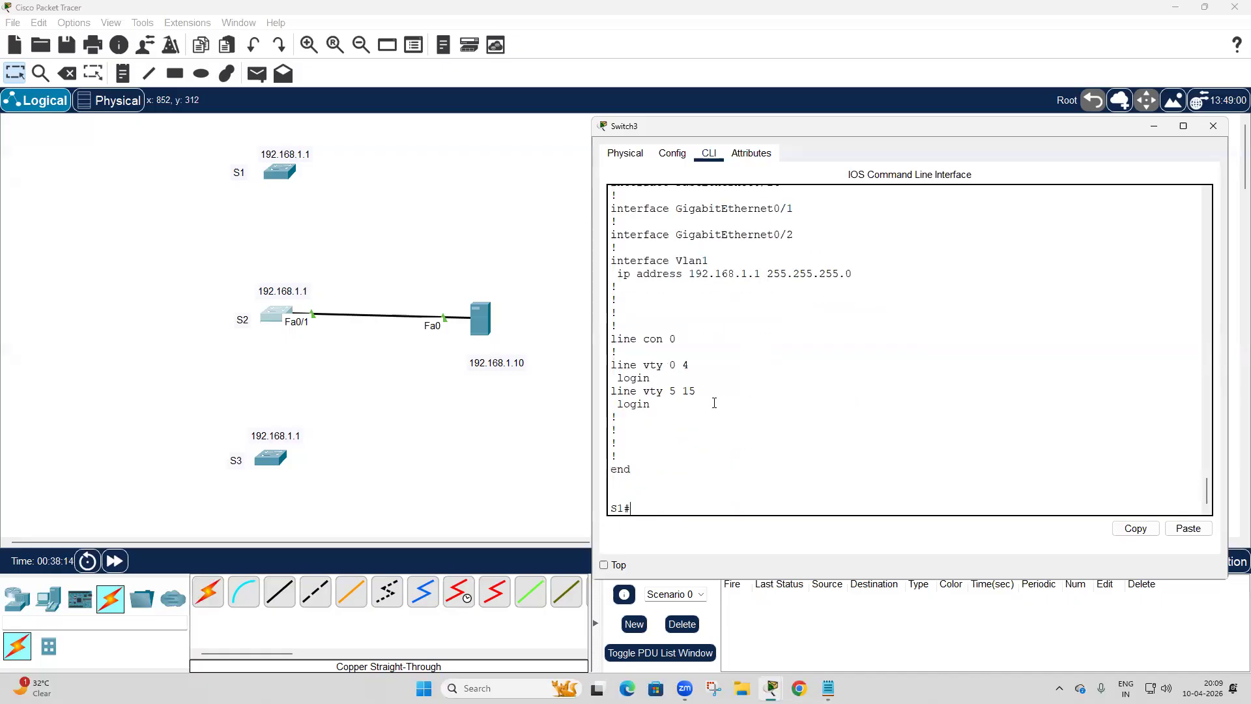
# Copy S2's displayed running configuration from the hostname line through the final end line.
pyautogui.keyDown('shift'); pyautogui.click(649, 460); pyautogui.keyUp('shift')
pyautogui.scroll(20, 731, 430)
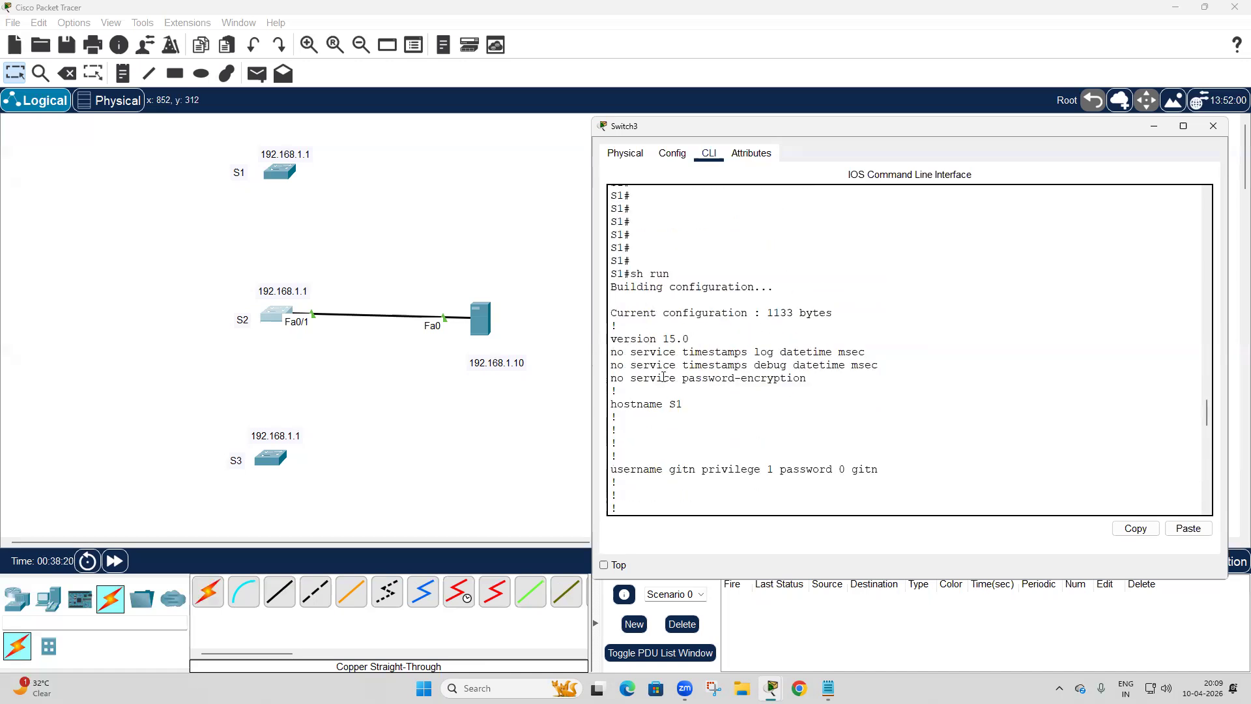
pyautogui.scroll(-2, 642, 356)
pyautogui.moveTo(610, 326); pyautogui.dragTo(723, 359)
pyautogui.scroll(-20, 723, 358)
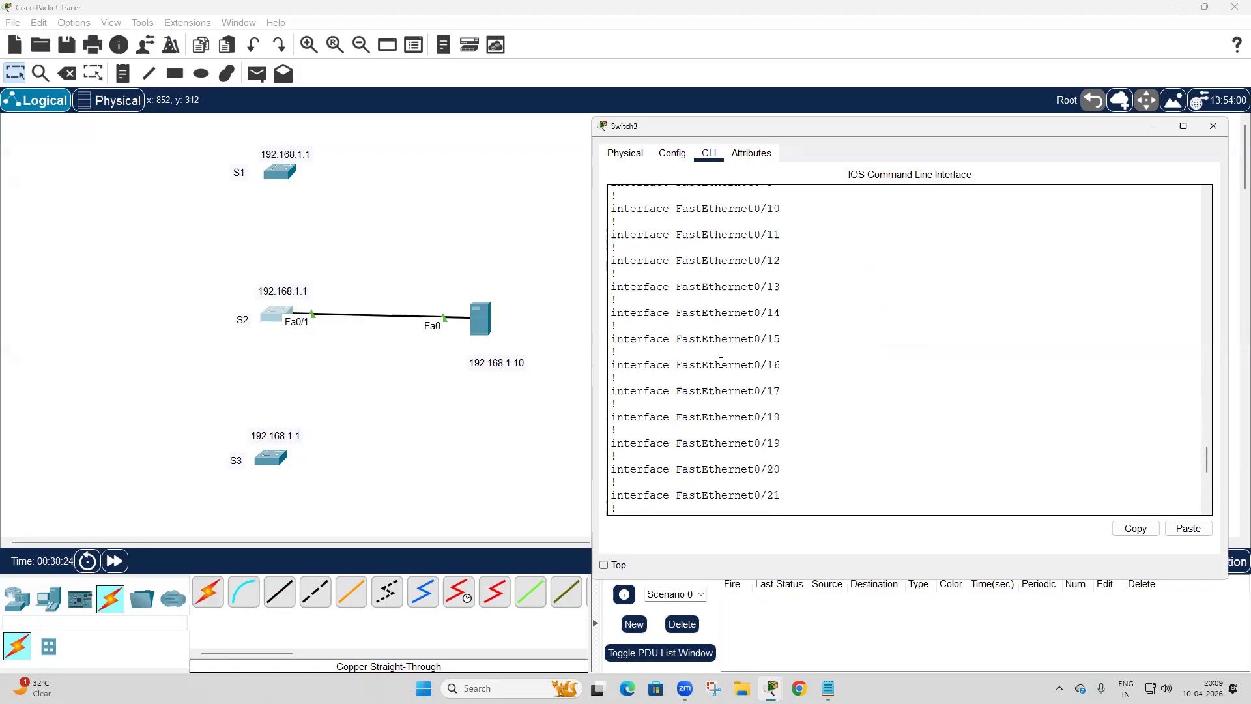
pyautogui.scroll(-2, 717, 364)
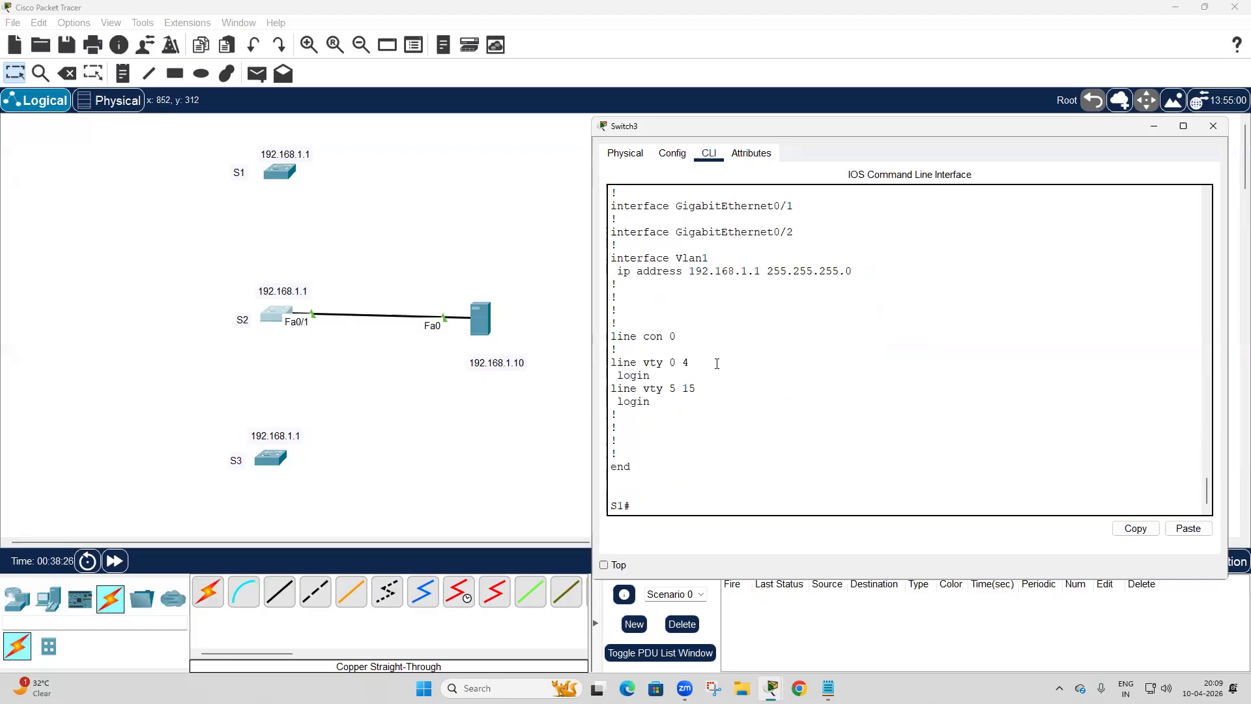
pyautogui.keyDown('shift'); pyautogui.click(647, 463); pyautogui.keyUp('shift')
pyautogui.click(1136, 529)
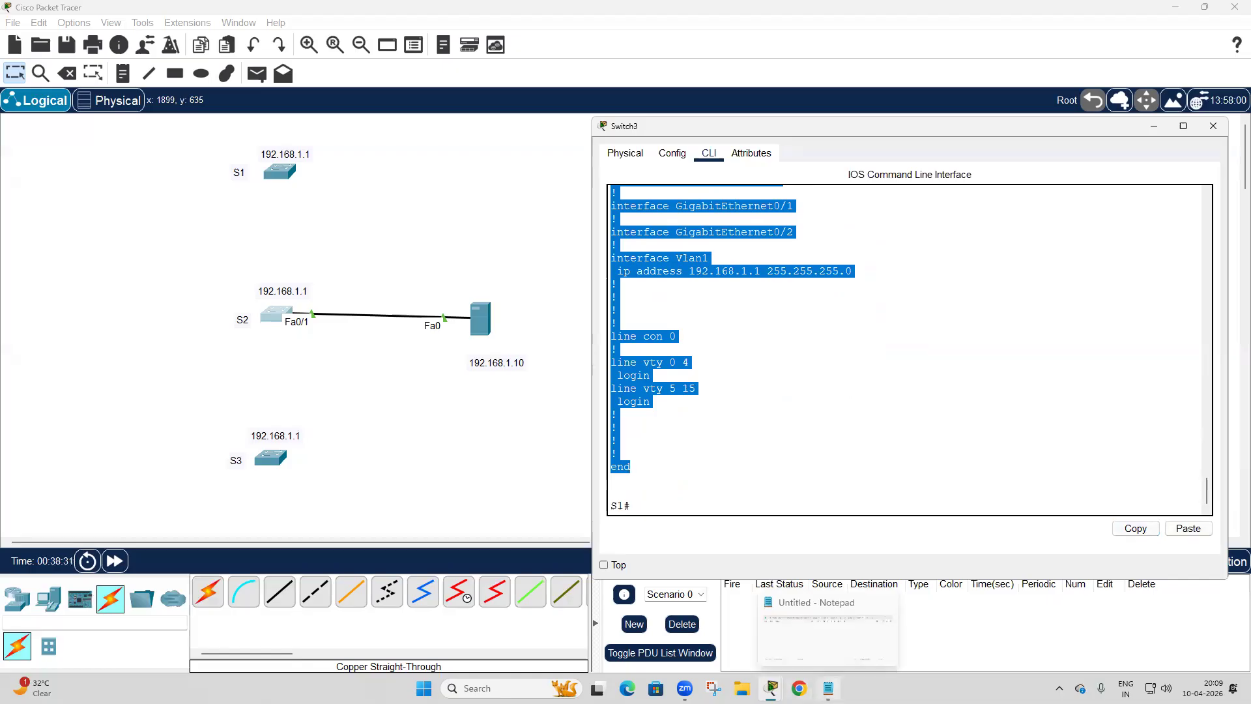
# Paste the copied configuration into the blank Notepad tab and change its hostname to S3.
pyautogui.click(828, 688)
pyautogui.hotkey('ctrl', 'v')
pyautogui.scroll(10, 814, 381)
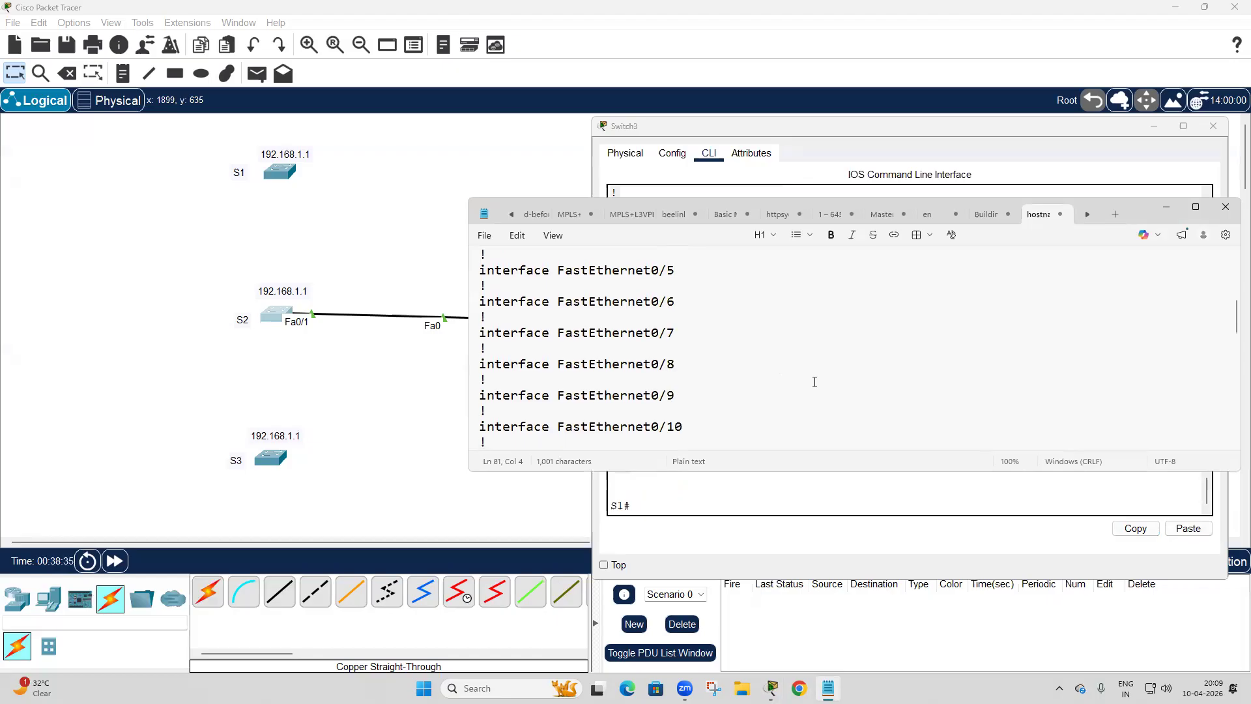
pyautogui.scroll(8, 813, 381)
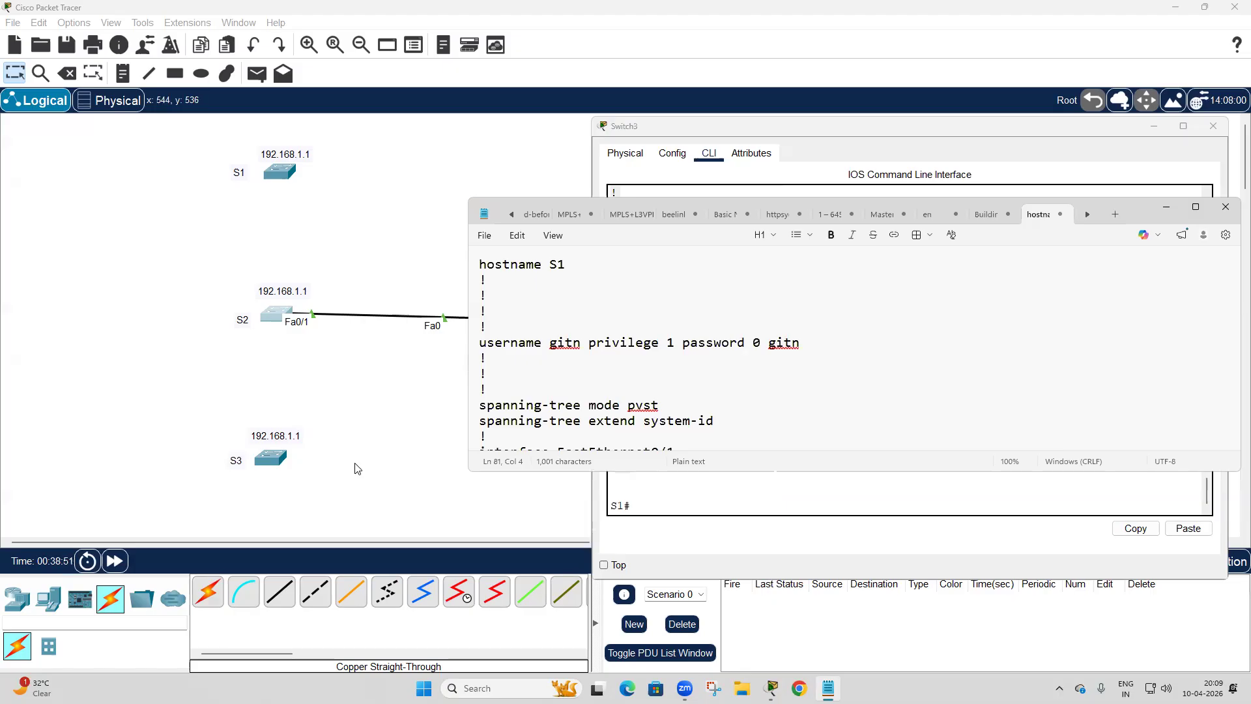
pyautogui.click(588, 267)
pyautogui.press('BackSpace')
pyautogui.write('3')
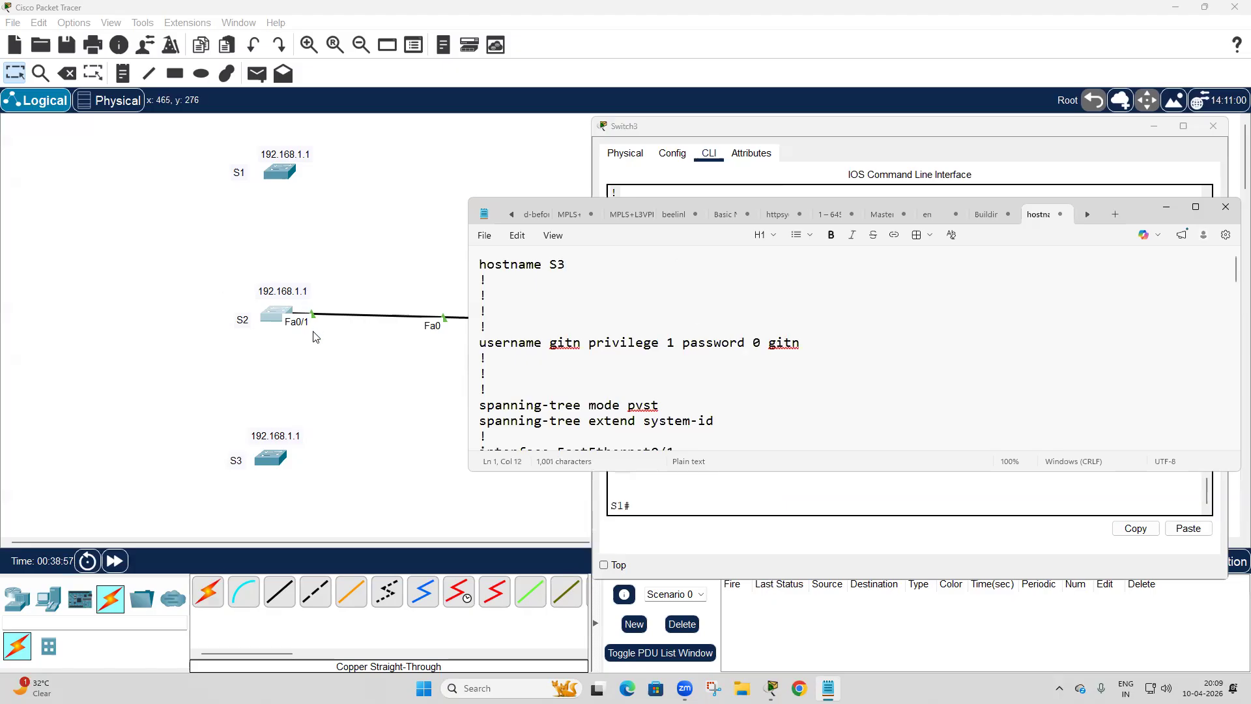
# Change the interface Vlan1 IP address in the Notepad configuration to 192.168.1.2.
pyautogui.scroll(-6, 723, 380)
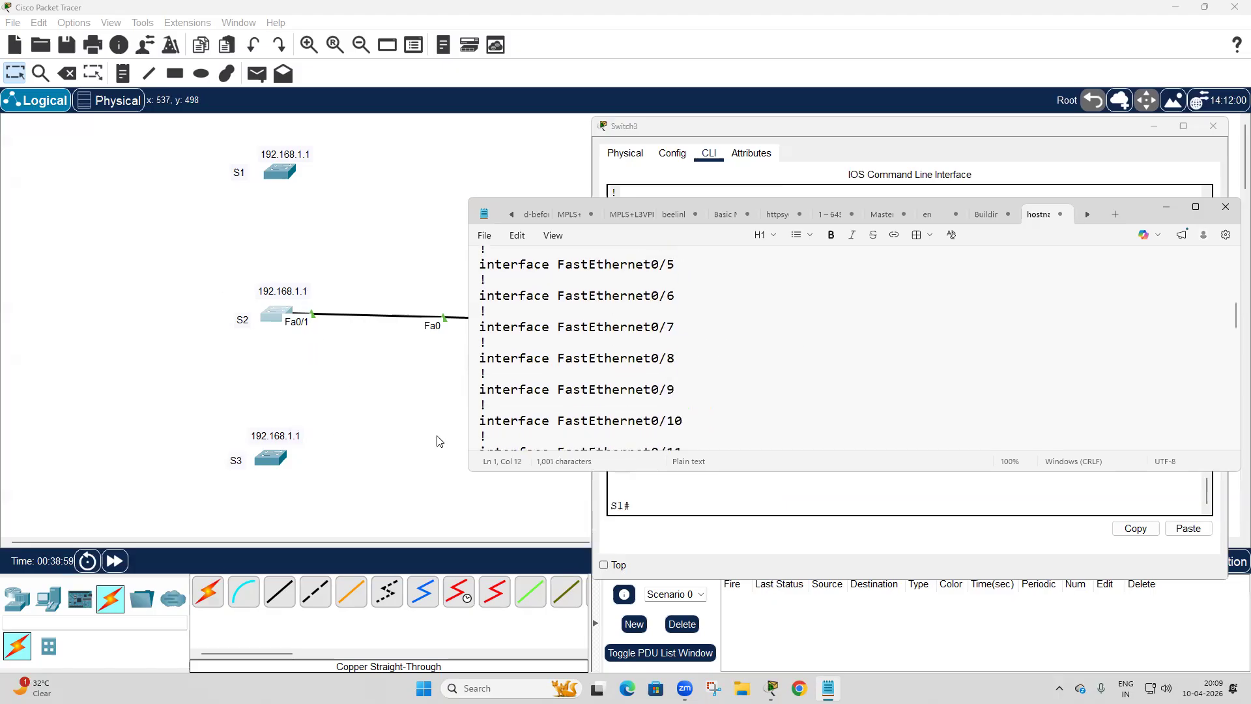
pyautogui.scroll(-3, 683, 408)
pyautogui.scroll(-4, 683, 407)
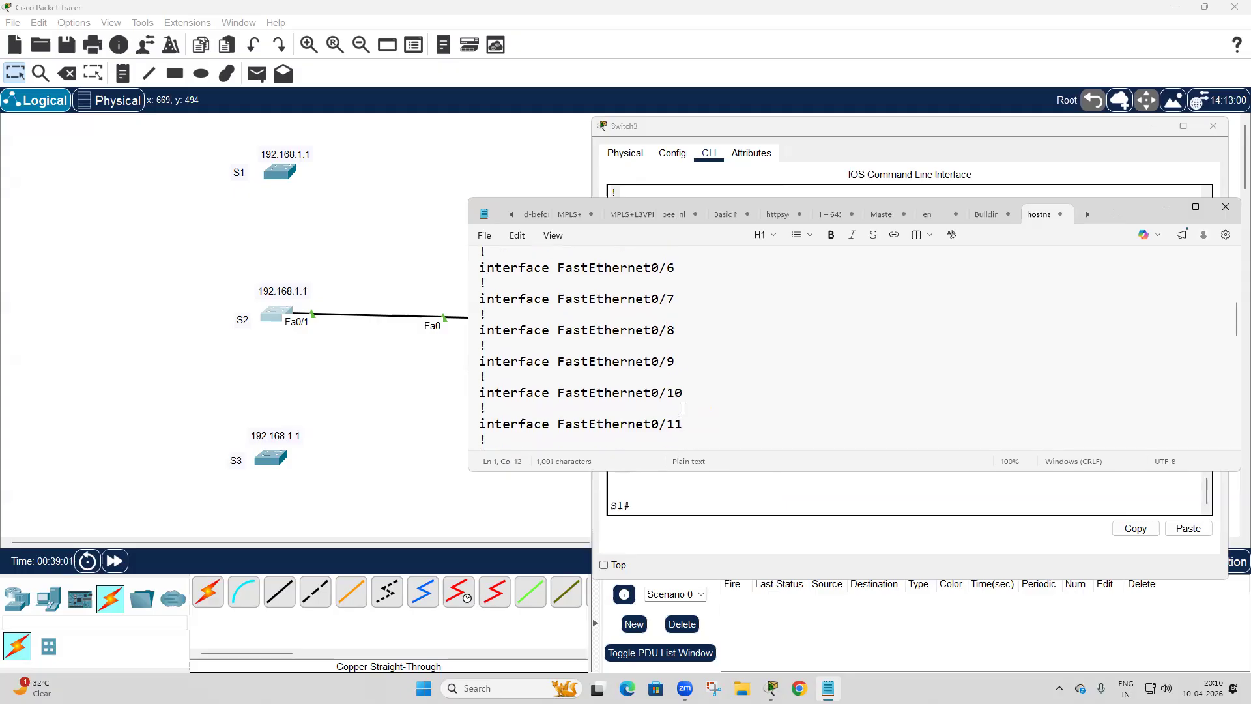
pyautogui.scroll(-6, 683, 408)
pyautogui.click(659, 326)
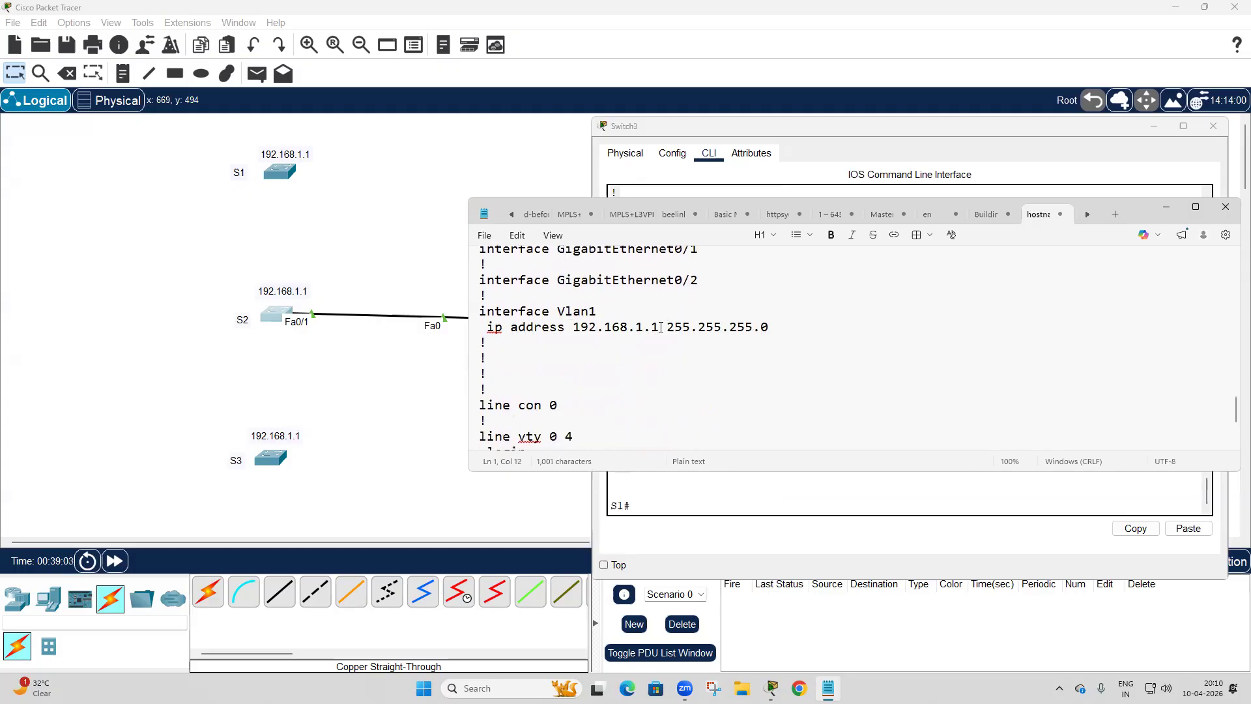
pyautogui.press('BackSpace')
pyautogui.write('2')
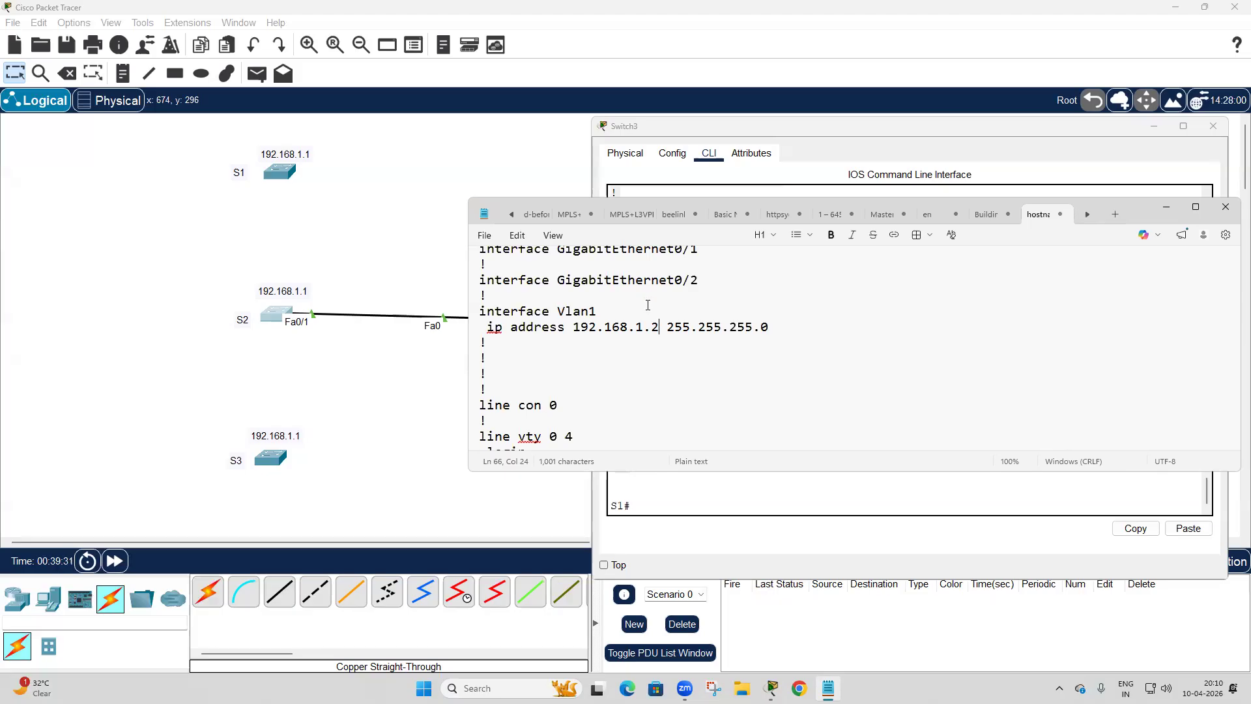
# Copy the entire edited configuration text in Notepad, from the hostname line to end.
pyautogui.scroll(20, 645, 303)
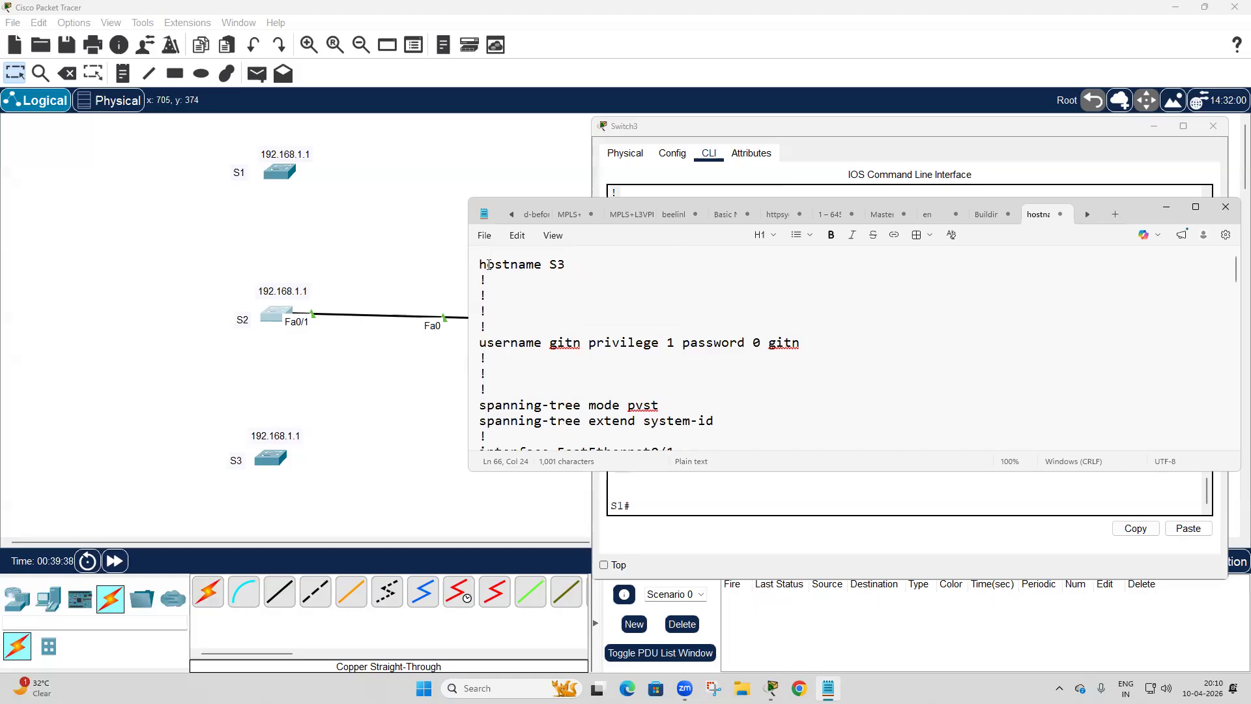
pyautogui.moveTo(480, 264); pyautogui.dragTo(575, 315)
pyautogui.scroll(-20, 575, 315)
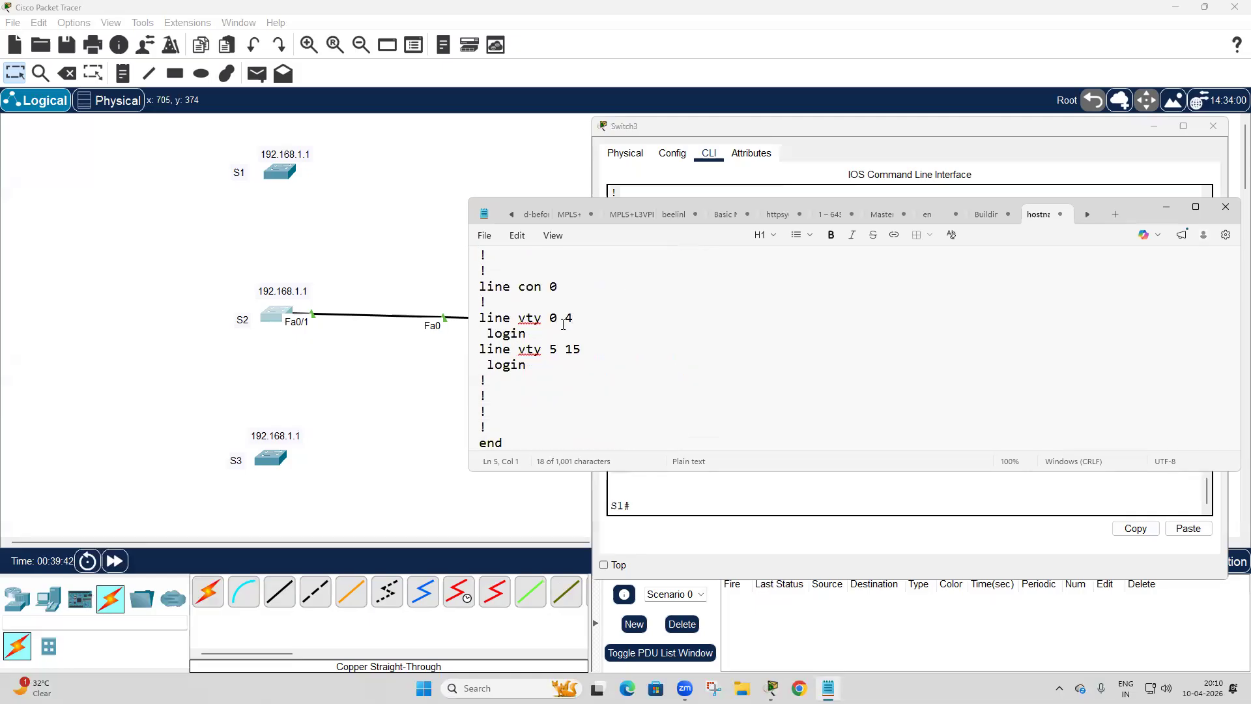
pyautogui.hotkey('ctrl', 'a')
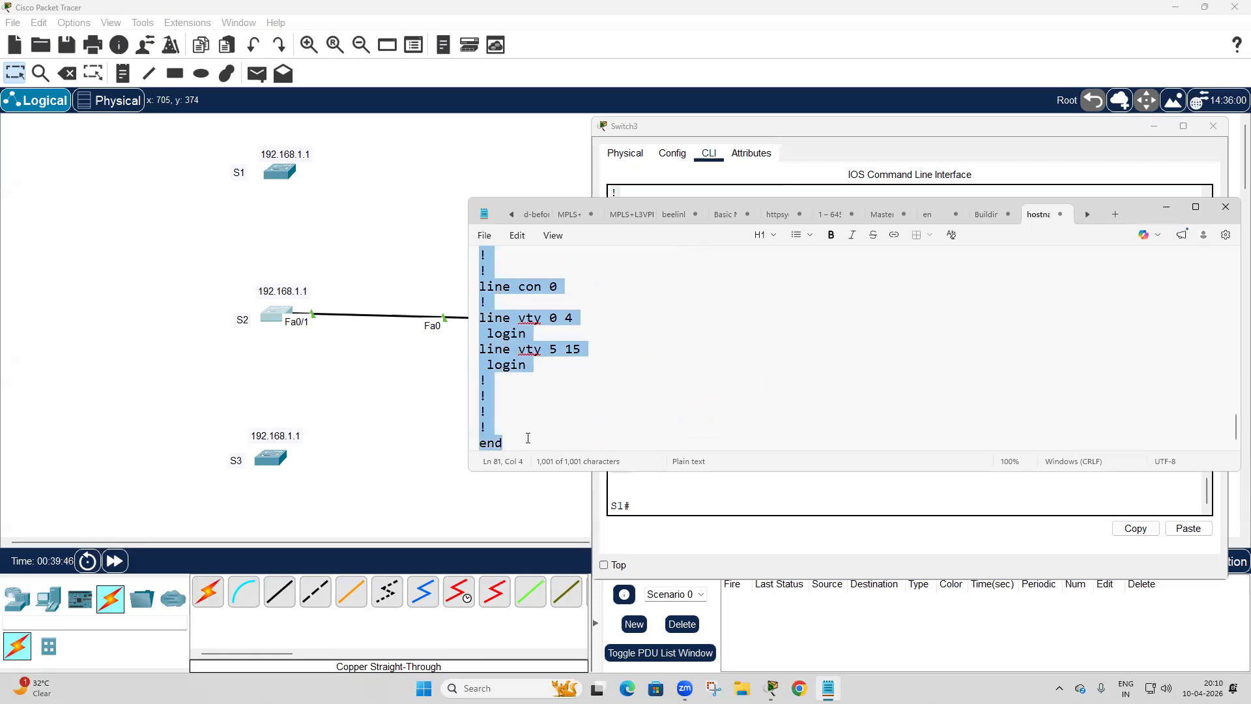
# Open S3's CLI and enter global configuration mode with en and config t.
pyautogui.click(265, 459)
pyautogui.click(555, 175)
pyautogui.moveTo(893, 322); pyautogui.dragTo(1248, 322)
pyautogui.press('Return')
pyautogui.press('Return')
pyautogui.write('en')
pyautogui.press('Return')
pyautogui.write('config t')
pyautogui.press('Return')
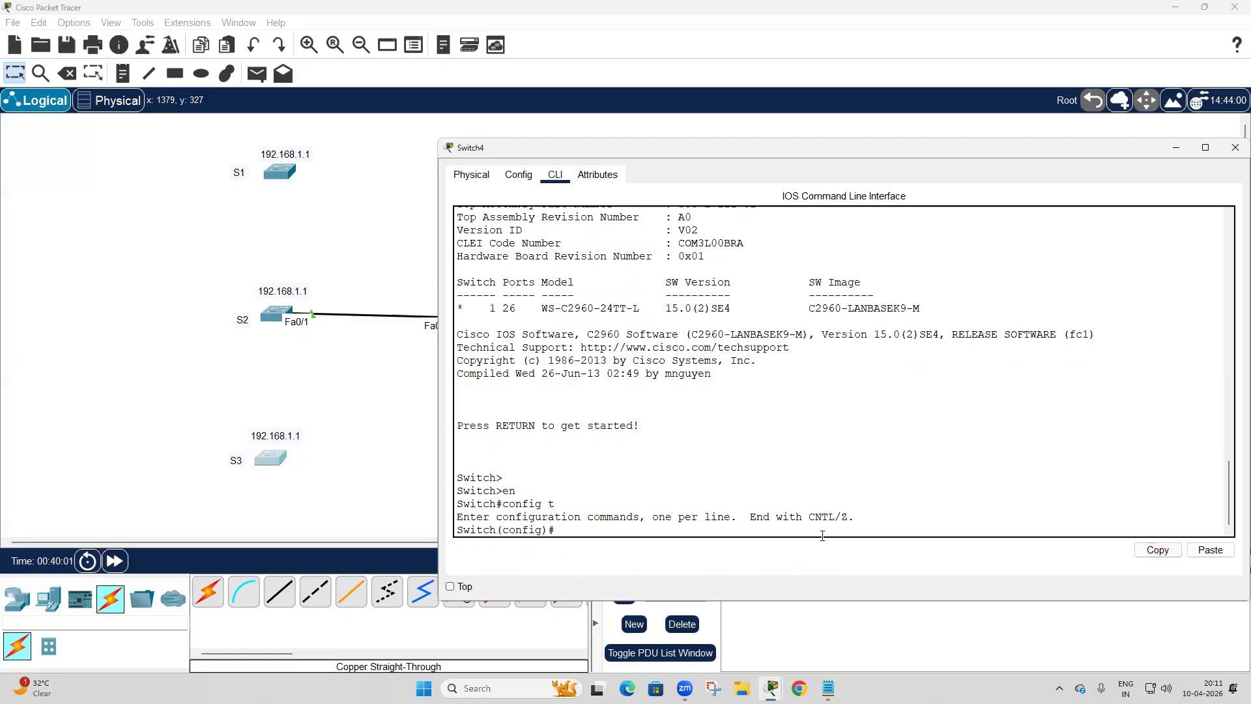
# Paste the edited configuration into S3's CLI, execute its final end command, and return to the privileged prompt.
pyautogui.click(1220, 555)
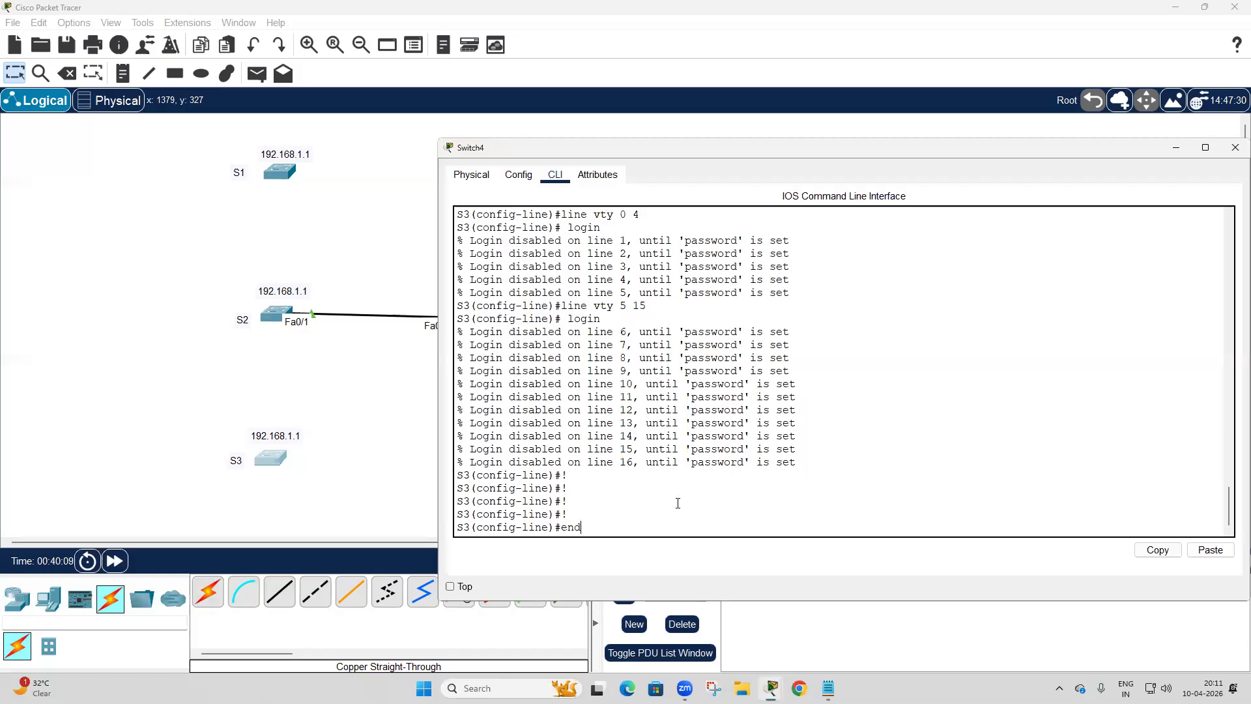
pyautogui.press('Return')
pyautogui.scroll(10, 679, 502)
pyautogui.scroll(-10, 680, 501)
pyautogui.hotkey('ctrl', 'z')
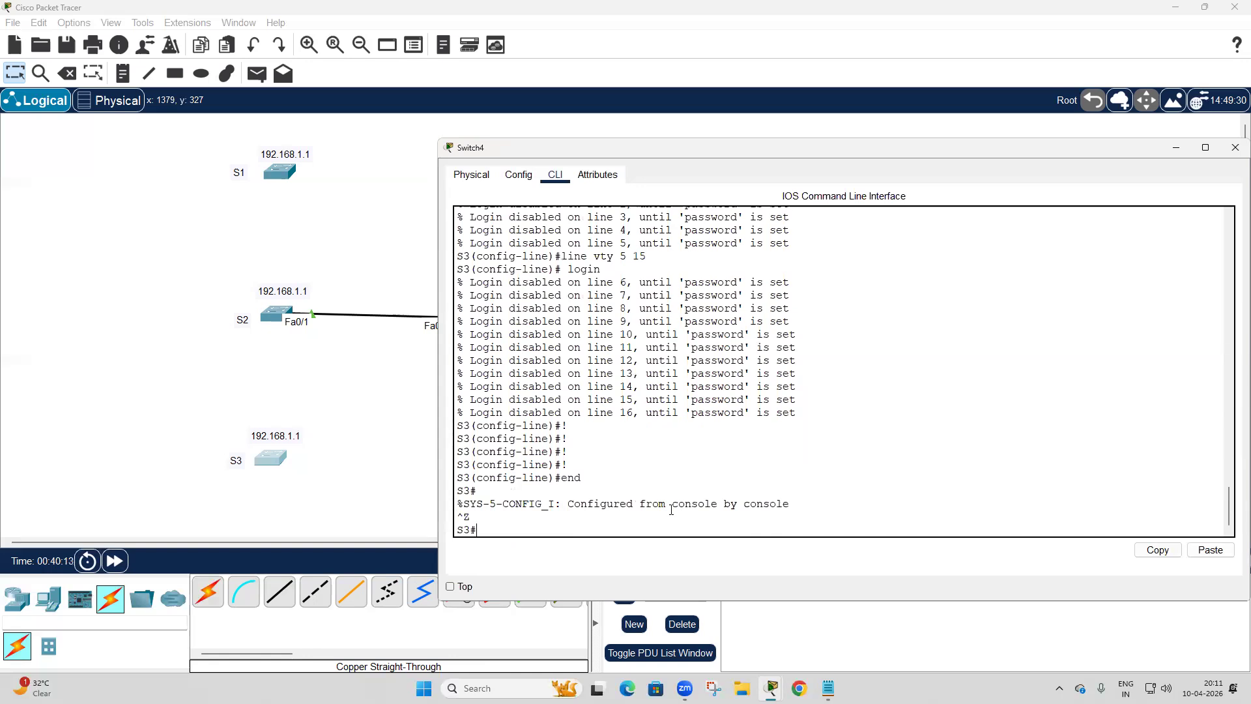
# Display S3's full running configuration and check the username line and the pasted settings.
pyautogui.press('Return')
pyautogui.press('Return')
pyautogui.press('Return')
pyautogui.write('sh run')
pyautogui.press('Return')
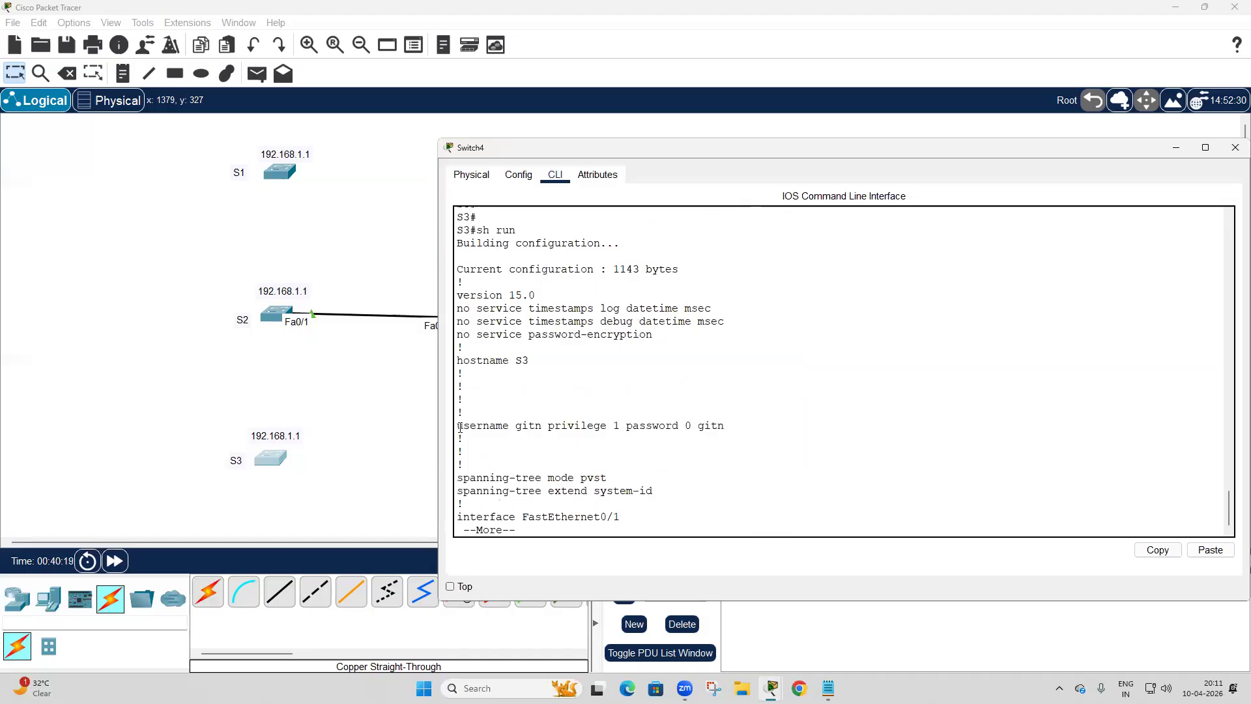
pyautogui.moveTo(458, 427); pyautogui.dragTo(782, 427)
pyautogui.press('space')
pyautogui.press('space')
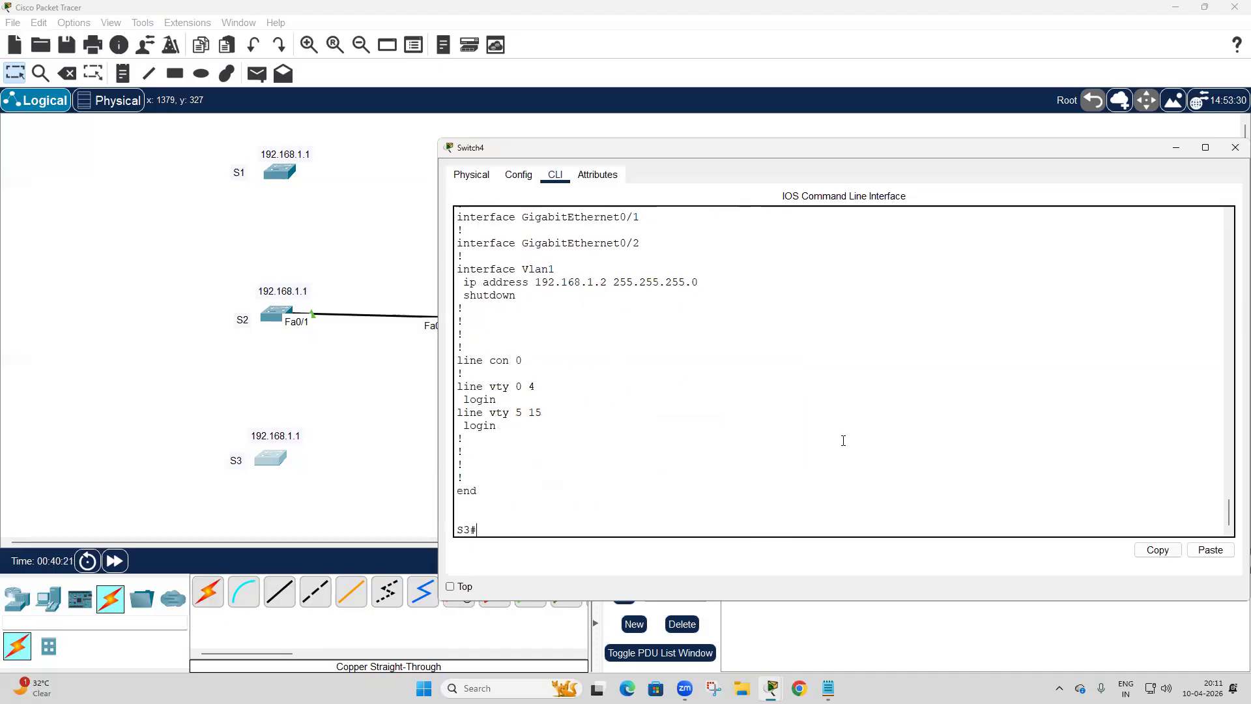
# Display S3's VLAN table with sh vlan to check whether the VLANs were carried over.
pyautogui.write('sh vlan')
pyautogui.press('Return')
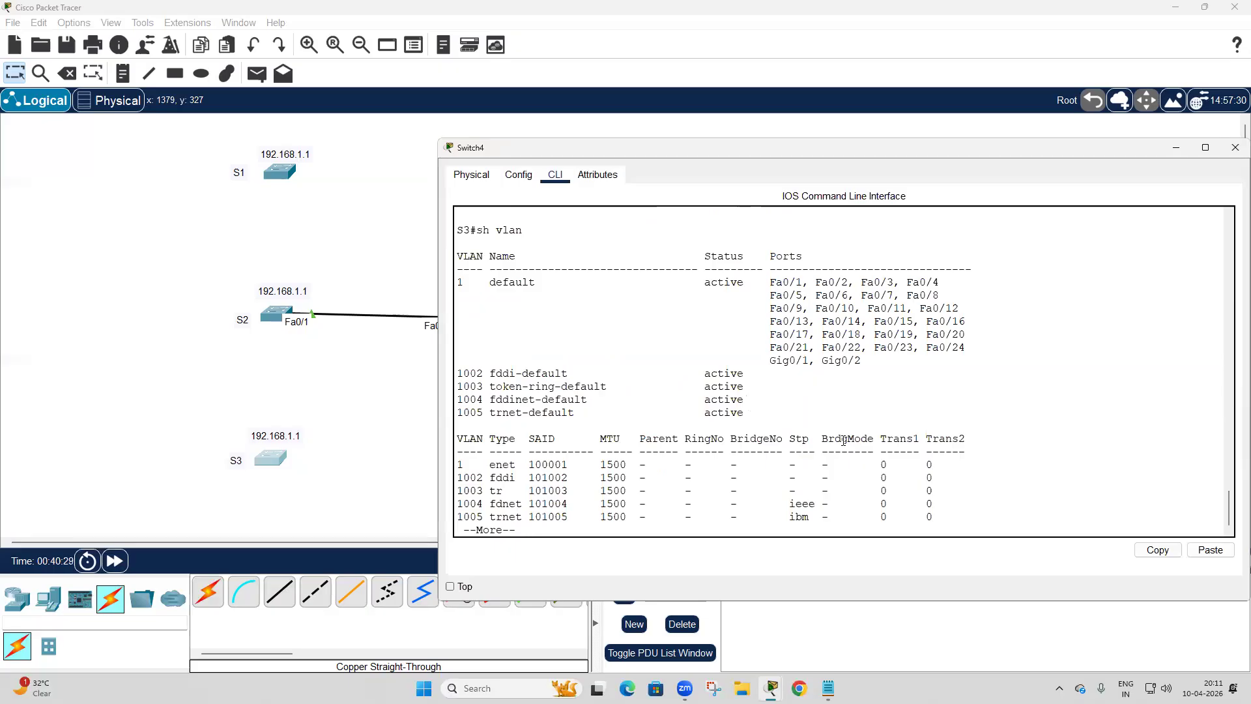
# Switch to Notepad and add the lines vlan 10, vlan 20 and vlan 30 between the hostname and username lines of S3's configuration.
pyautogui.moveTo(827, 688)
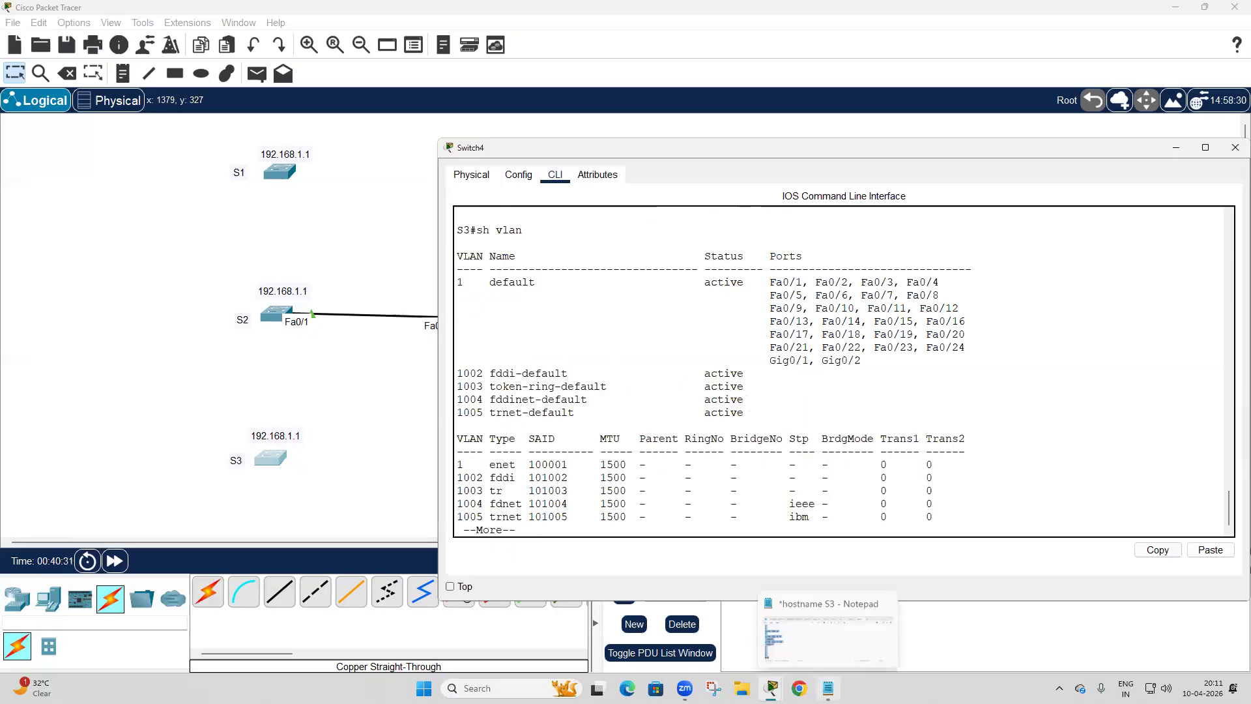
pyautogui.click(819, 629)
pyautogui.scroll(5, 838, 442)
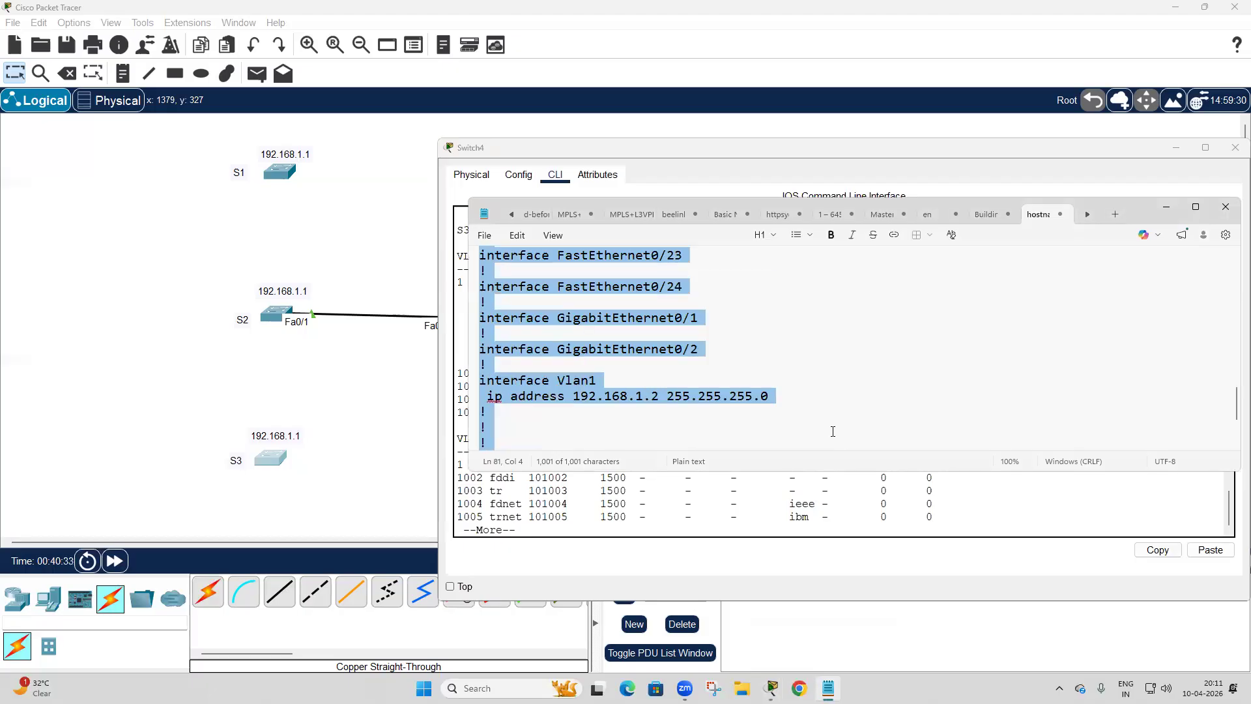
pyautogui.scroll(15, 833, 431)
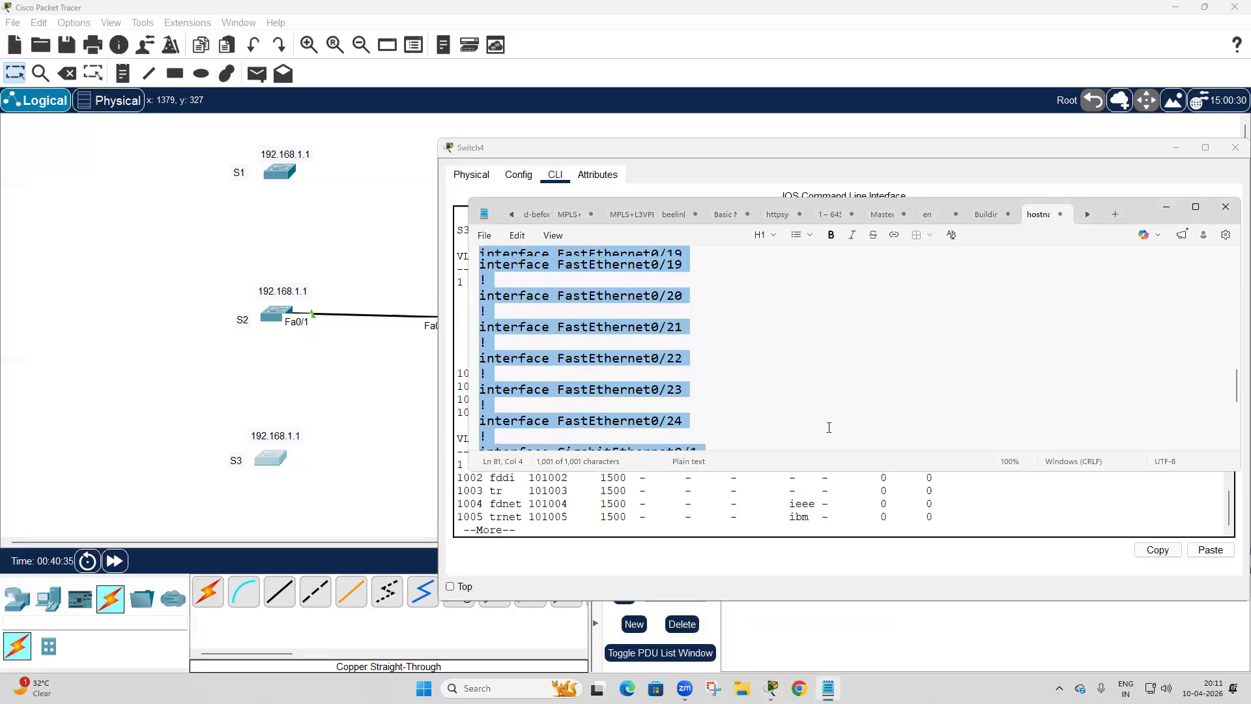
pyautogui.scroll(1, 821, 421)
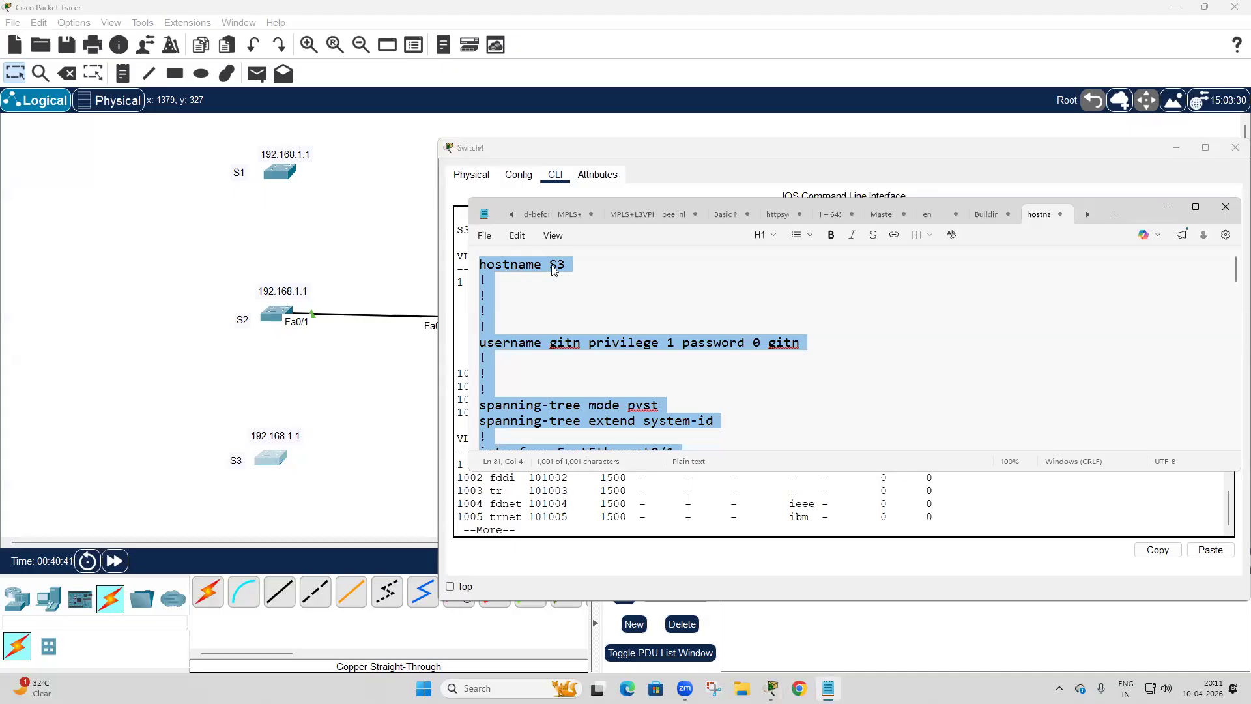
pyautogui.click(502, 285)
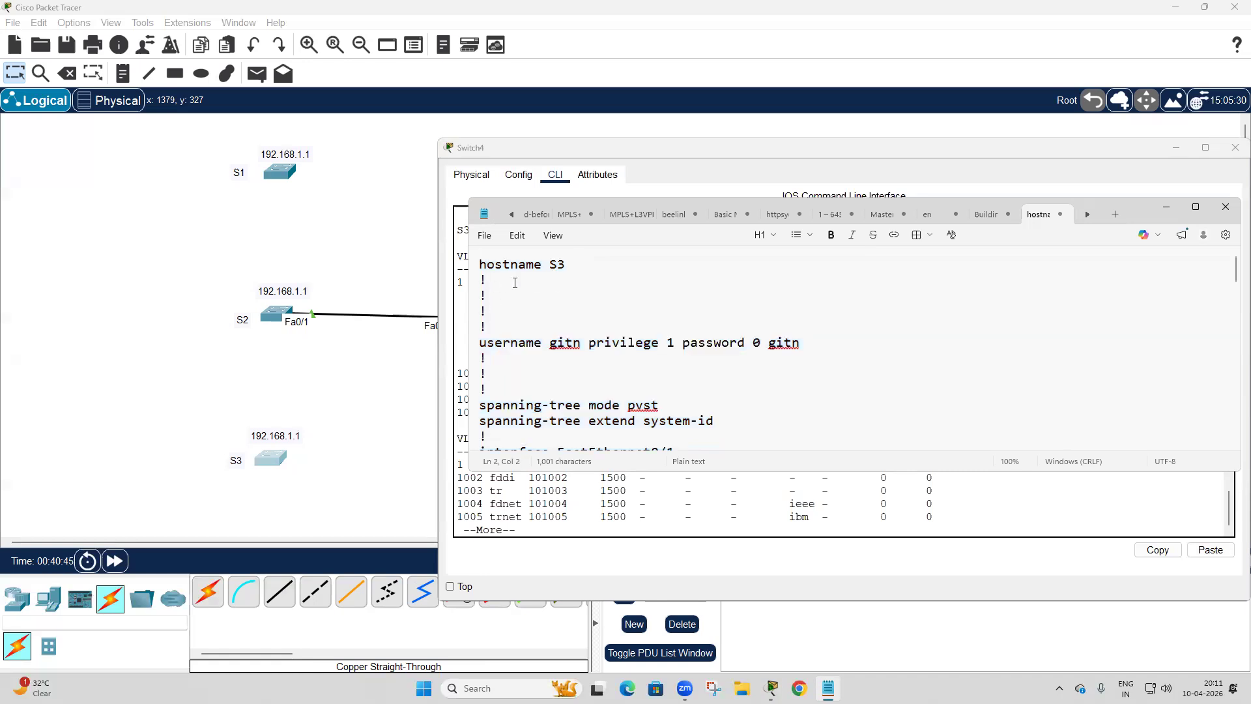
pyautogui.press('Return')
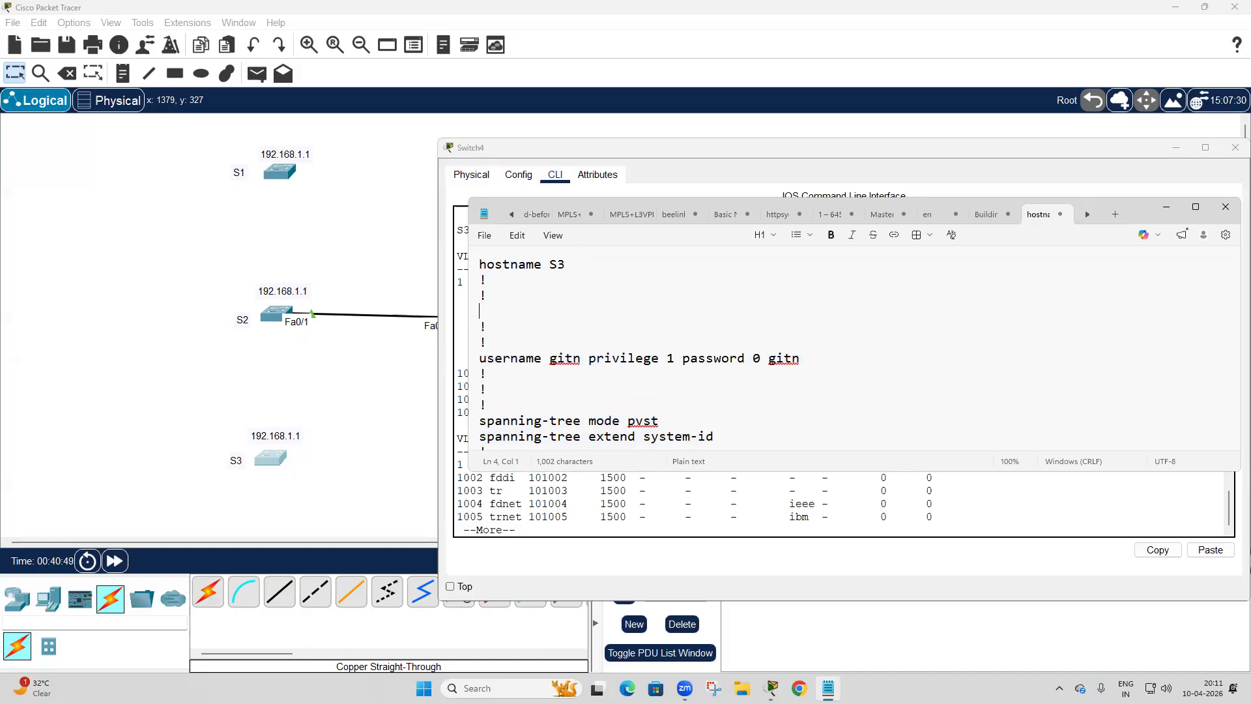
pyautogui.write('vlan 10')
pyautogui.press('Return')
pyautogui.write('vlan 20')
pyautogui.press('Return')
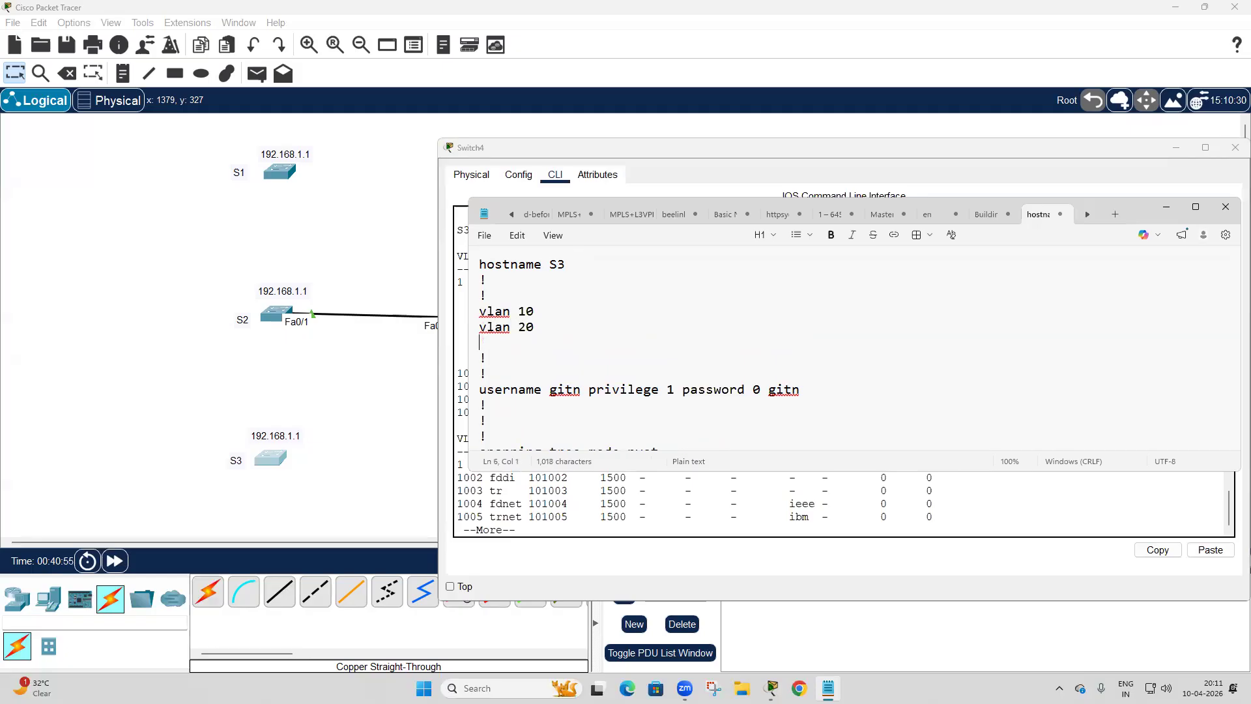
pyautogui.write('vlan 30')
# Copy the entire updated configuration from Notepad, reopen S3's CLI at its current prompt and widen the CLI window.
pyautogui.hotkey('ctrl', 'a')
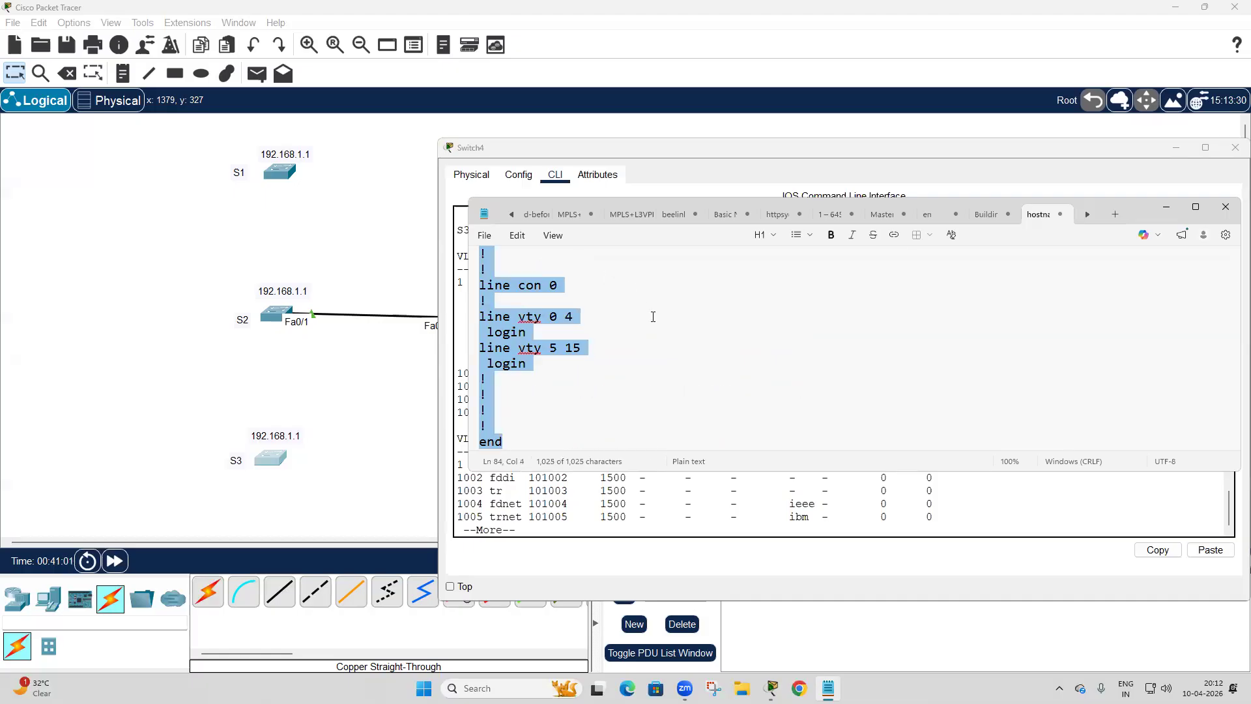
pyautogui.click(1165, 207)
pyautogui.click(1178, 153)
pyautogui.click(265, 458)
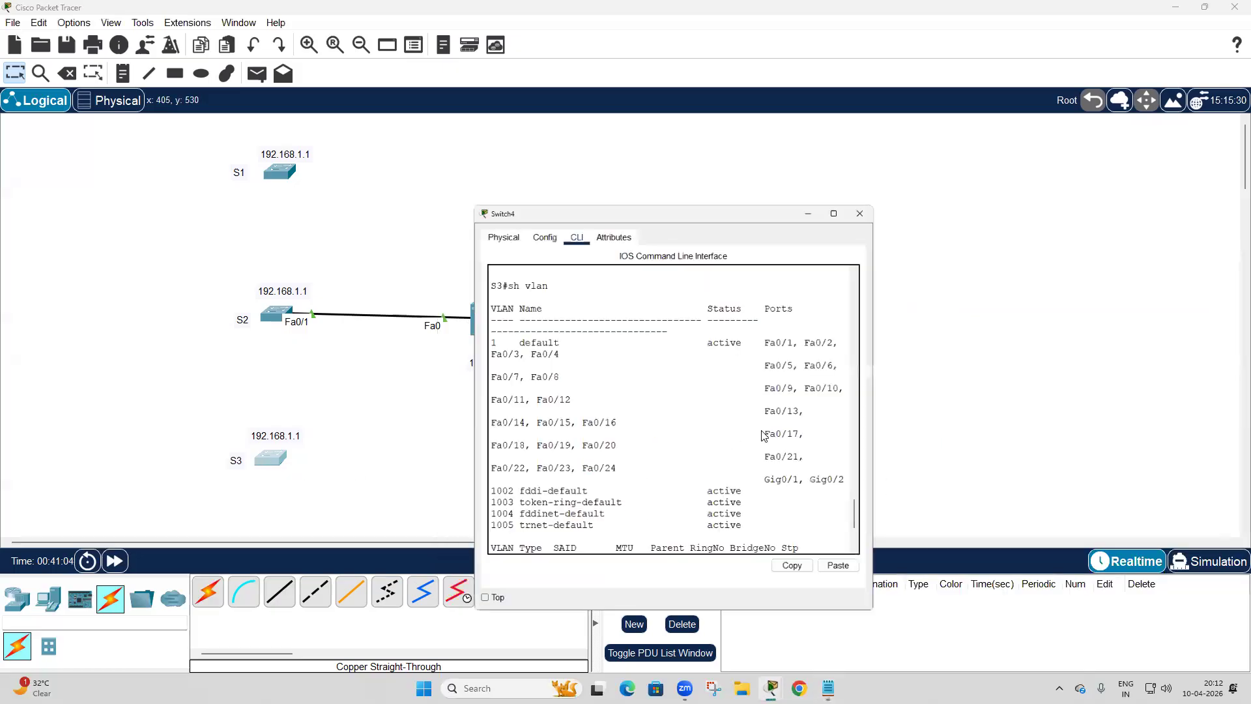
pyautogui.scroll(-8, 769, 403)
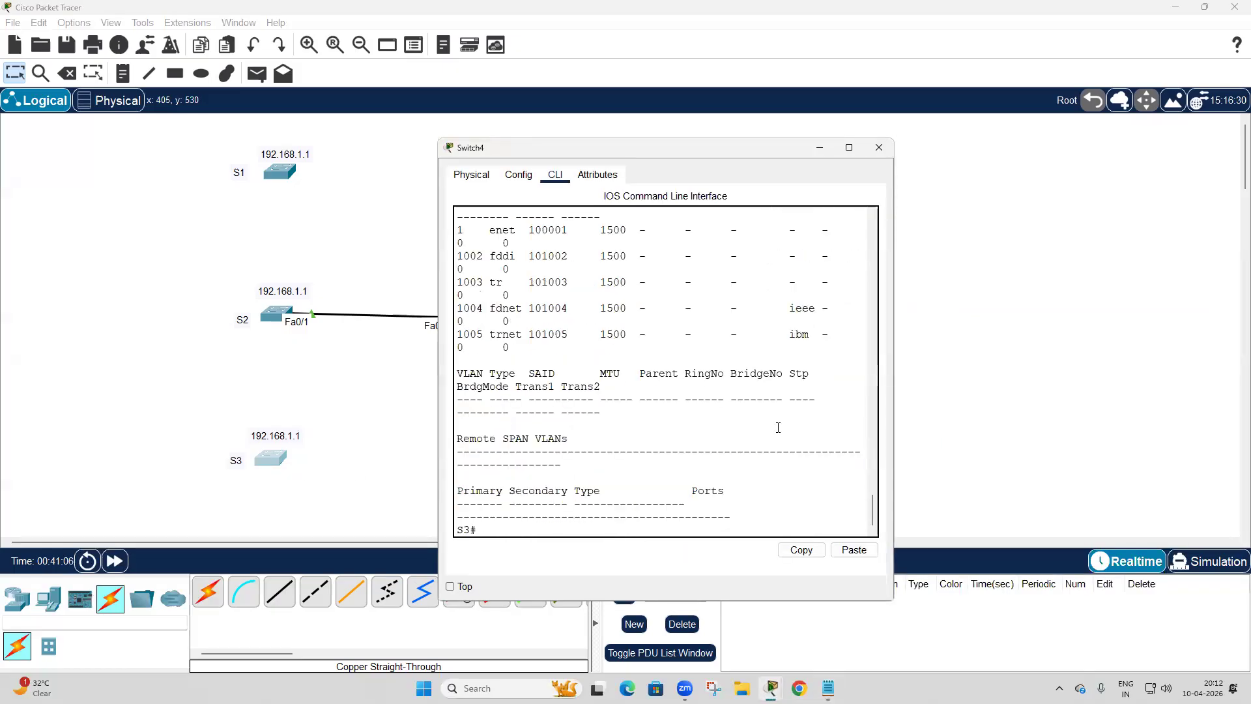
pyautogui.moveTo(894, 391); pyautogui.dragTo(1247, 391)
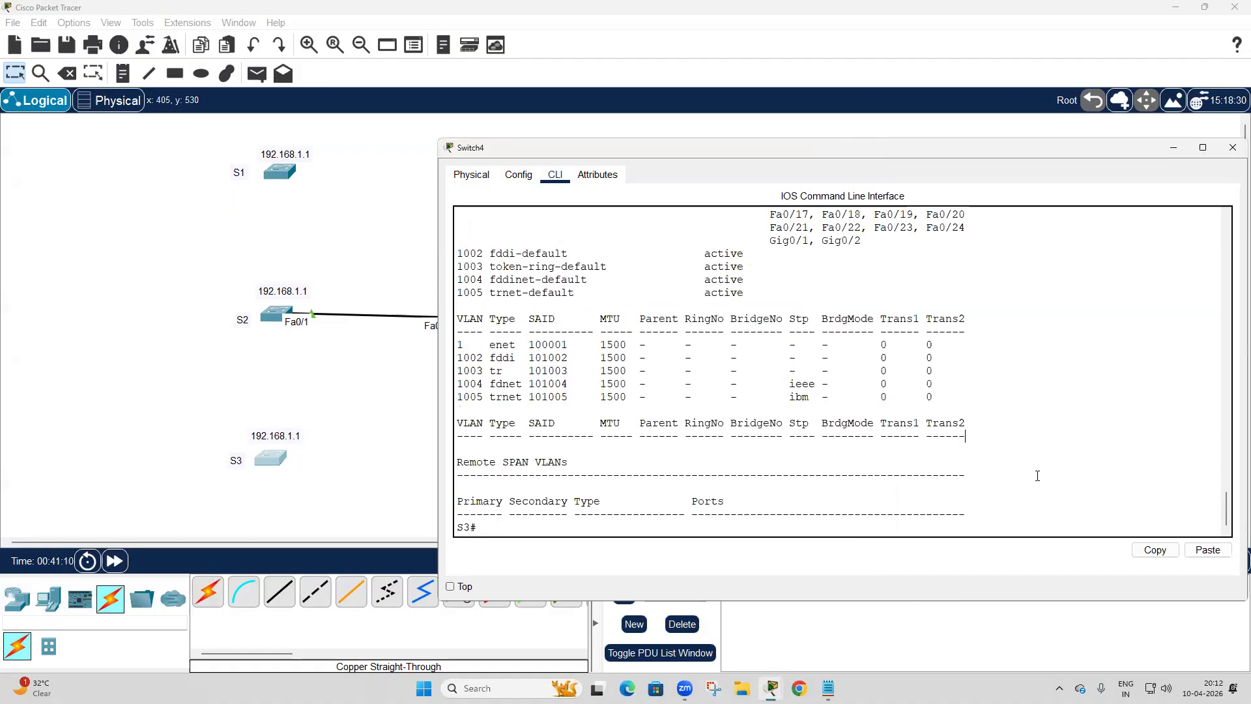
# Enter global configuration mode on S3 with config t and paste the updated configuration including the VLAN lines.
pyautogui.press('Return')
pyautogui.press('Return')
pyautogui.press('Return')
pyautogui.write('config t')
pyautogui.press('Return')
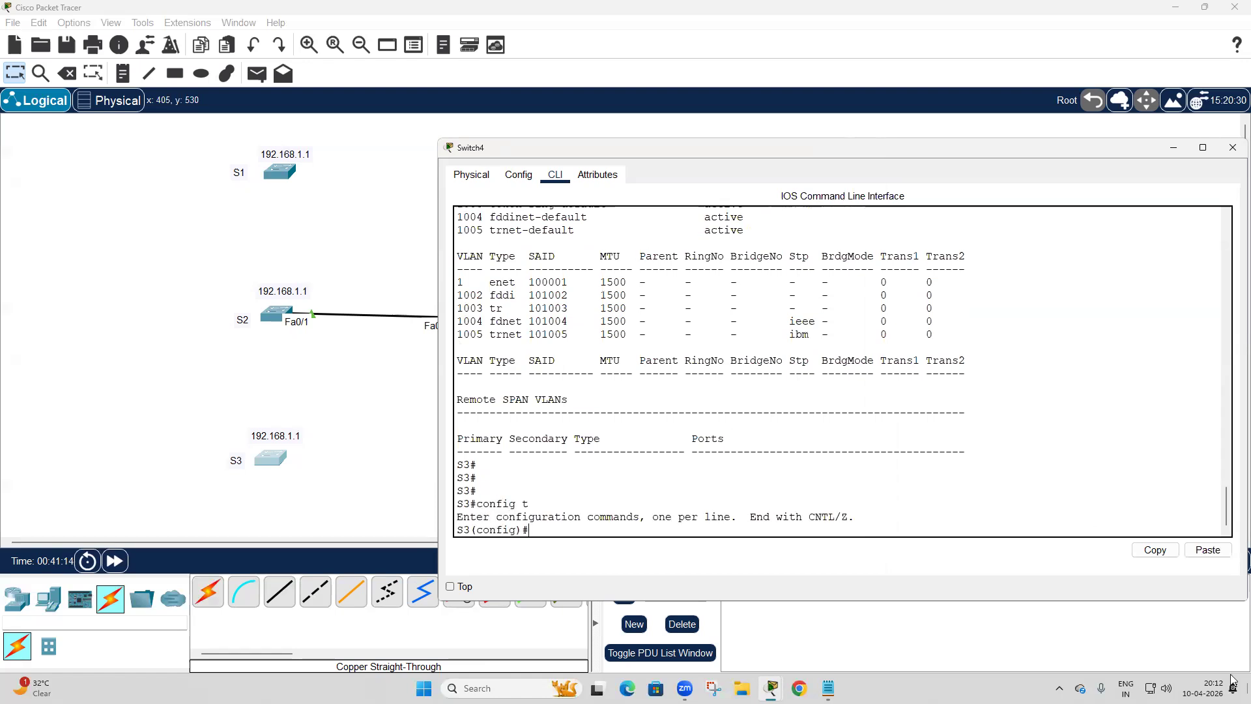
pyautogui.click(1206, 551)
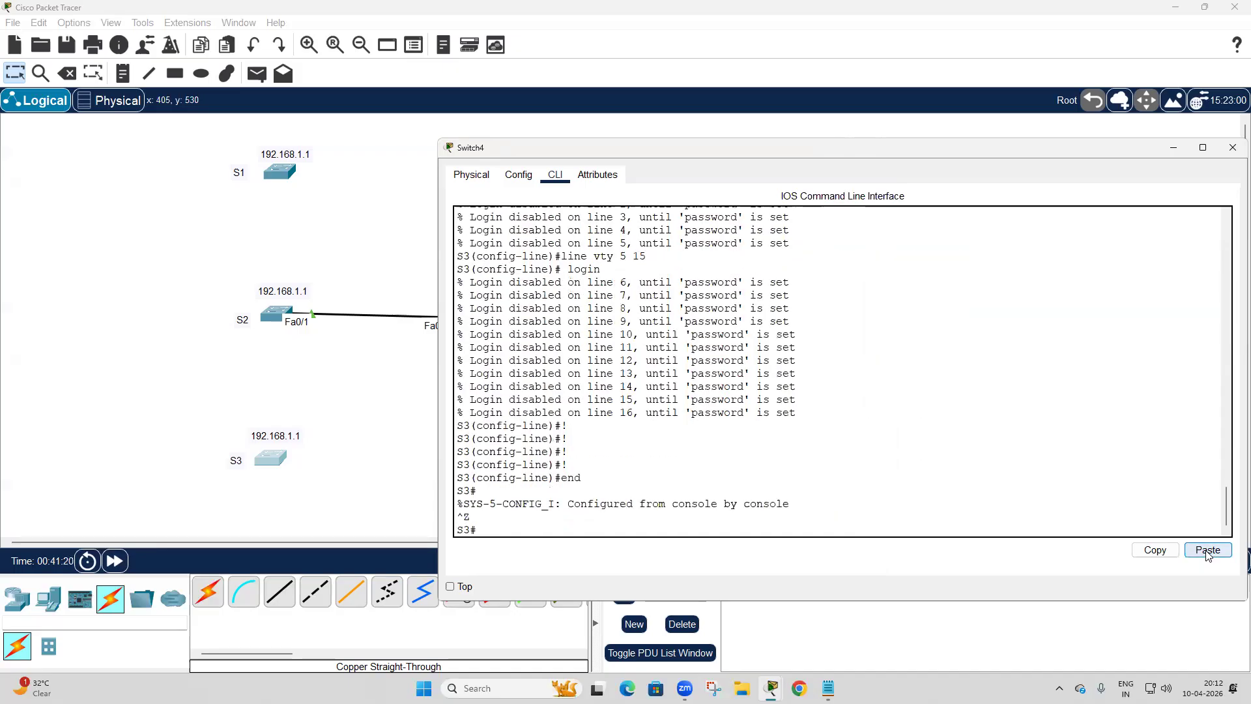
# Display S3's VLAN table with sh vlan to check for VLANs 10, 20 and 30, and close the switch window.
pyautogui.write('vlan')
pyautogui.press('Return')
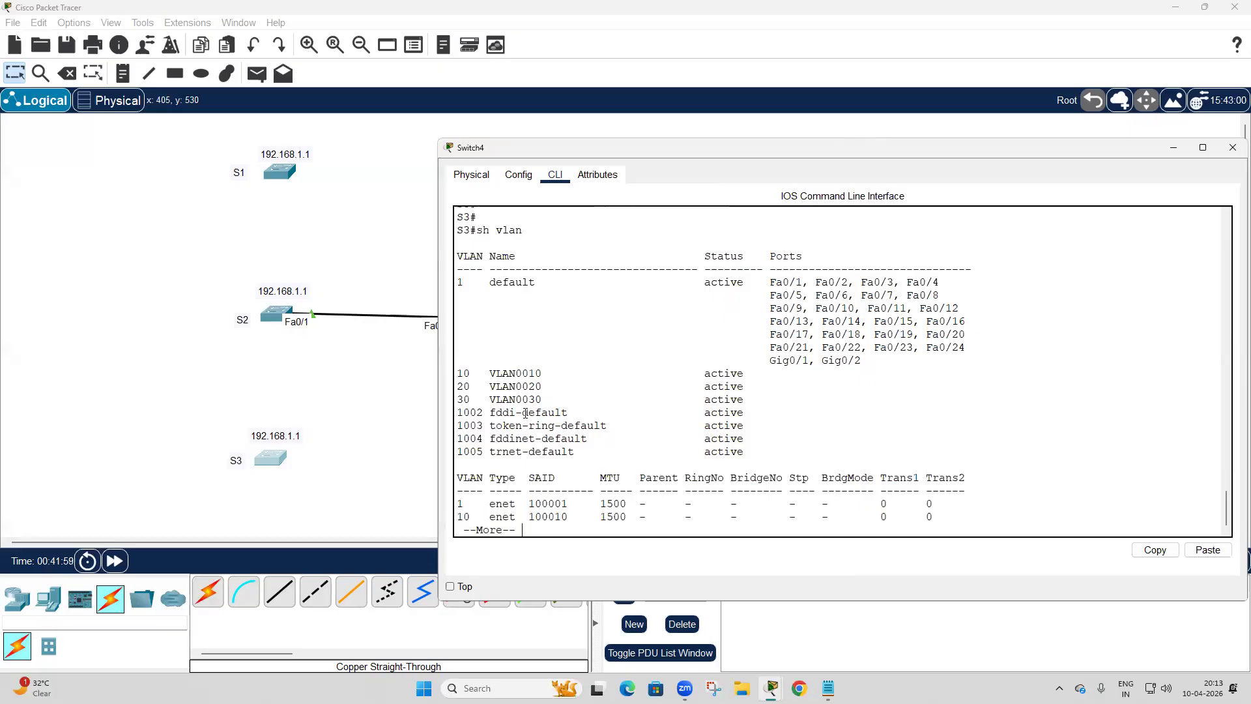
pyautogui.click(1233, 147)
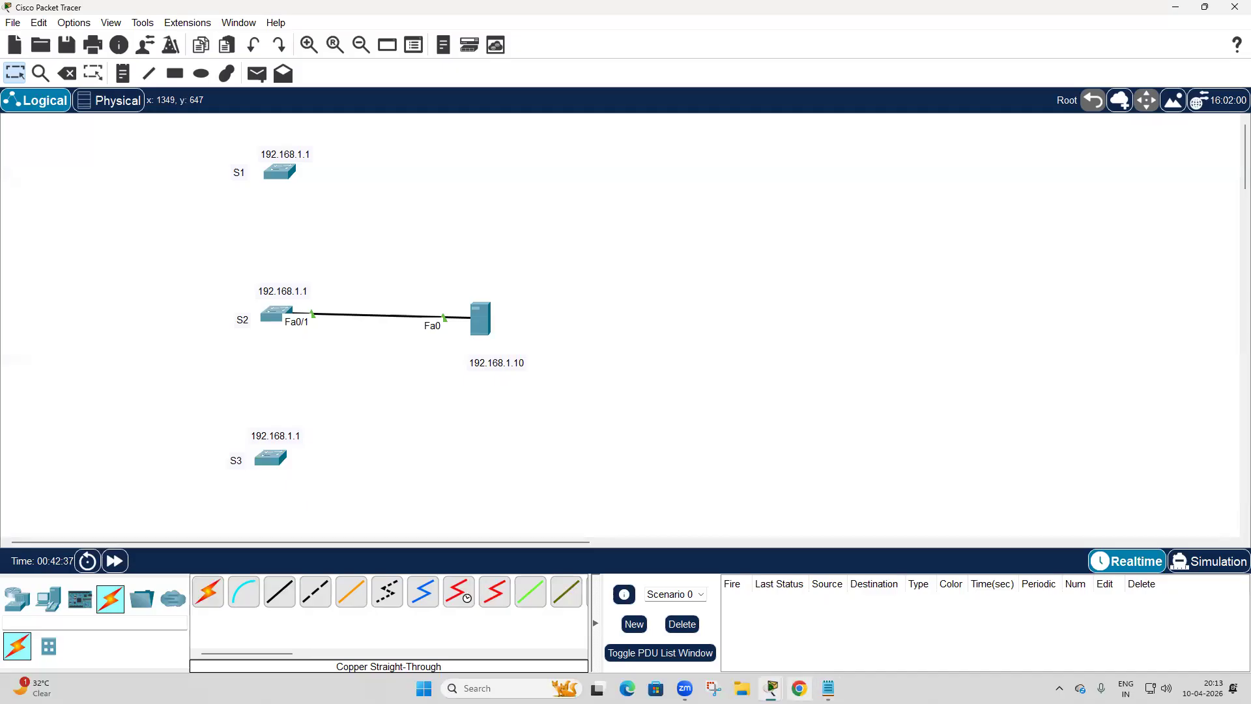
# Switch to Chrome in a maximized window, choose the GITN profile and open the PNETLab site.
pyautogui.click(799, 688)
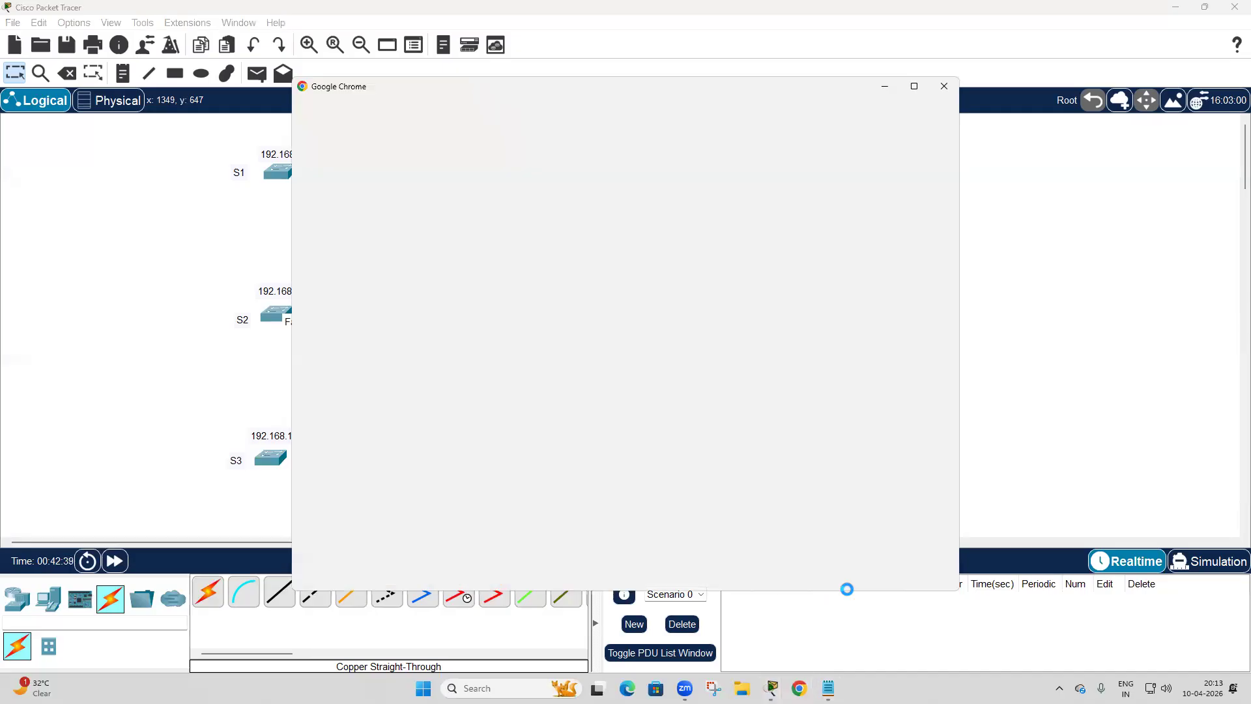
pyautogui.click(911, 86)
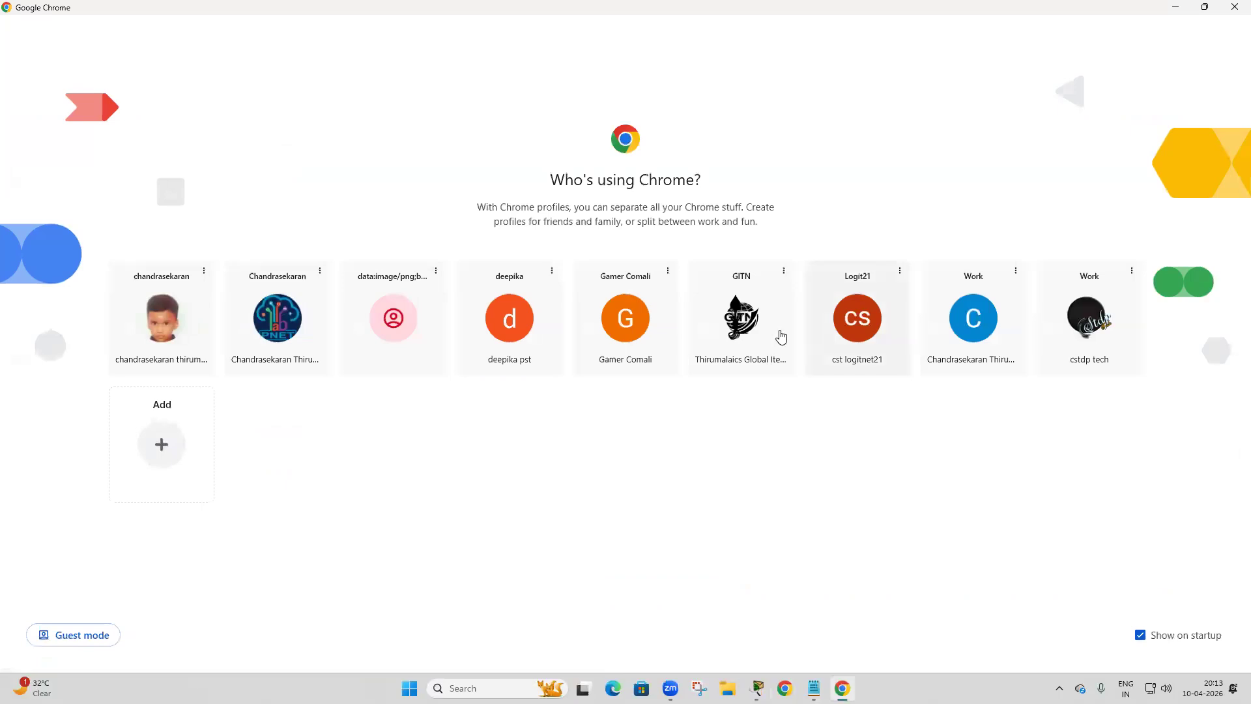
pyautogui.click(727, 332)
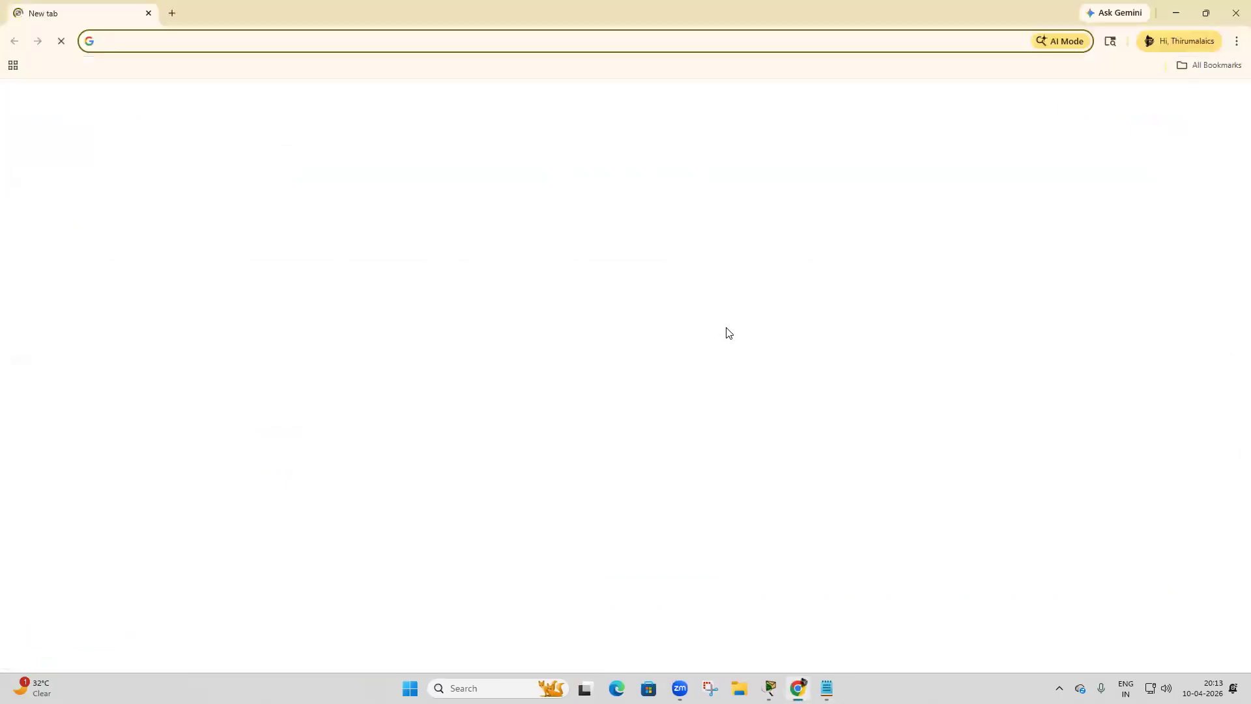
pyautogui.click(350, 336)
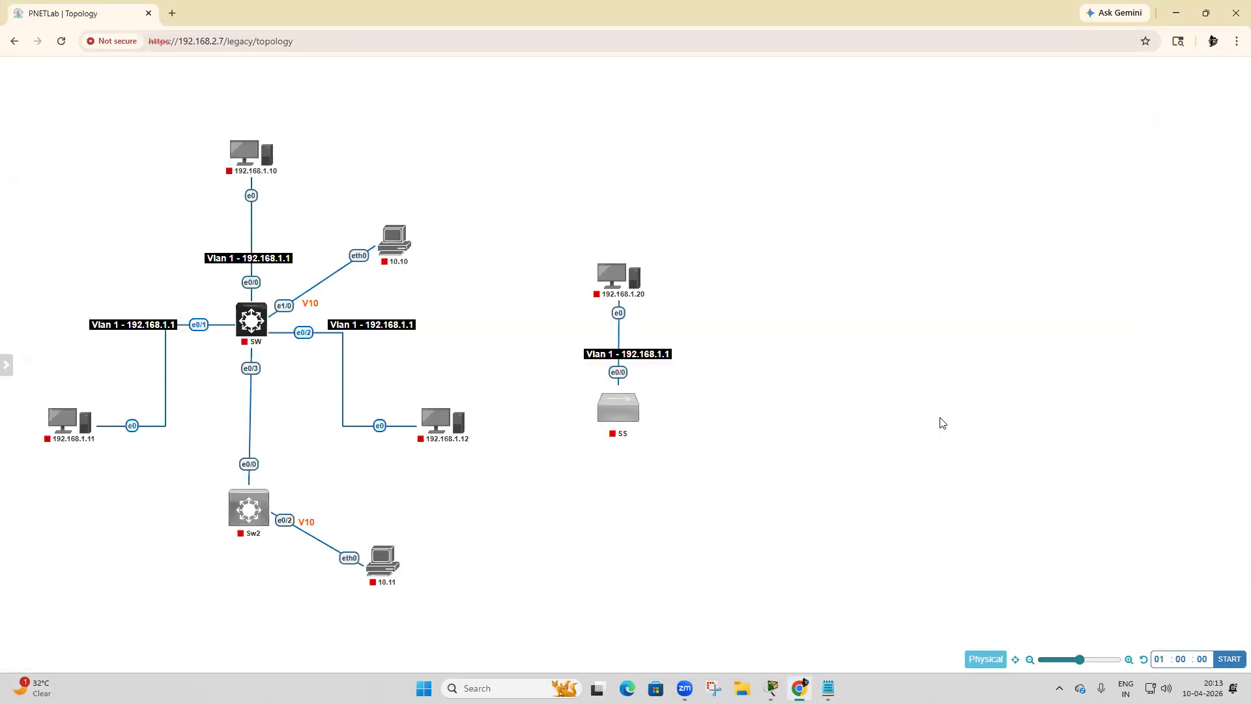
# Leave the currently open PNETLab topology and go to the root folder of the lab workspace.
pyautogui.moveTo(11, 366)
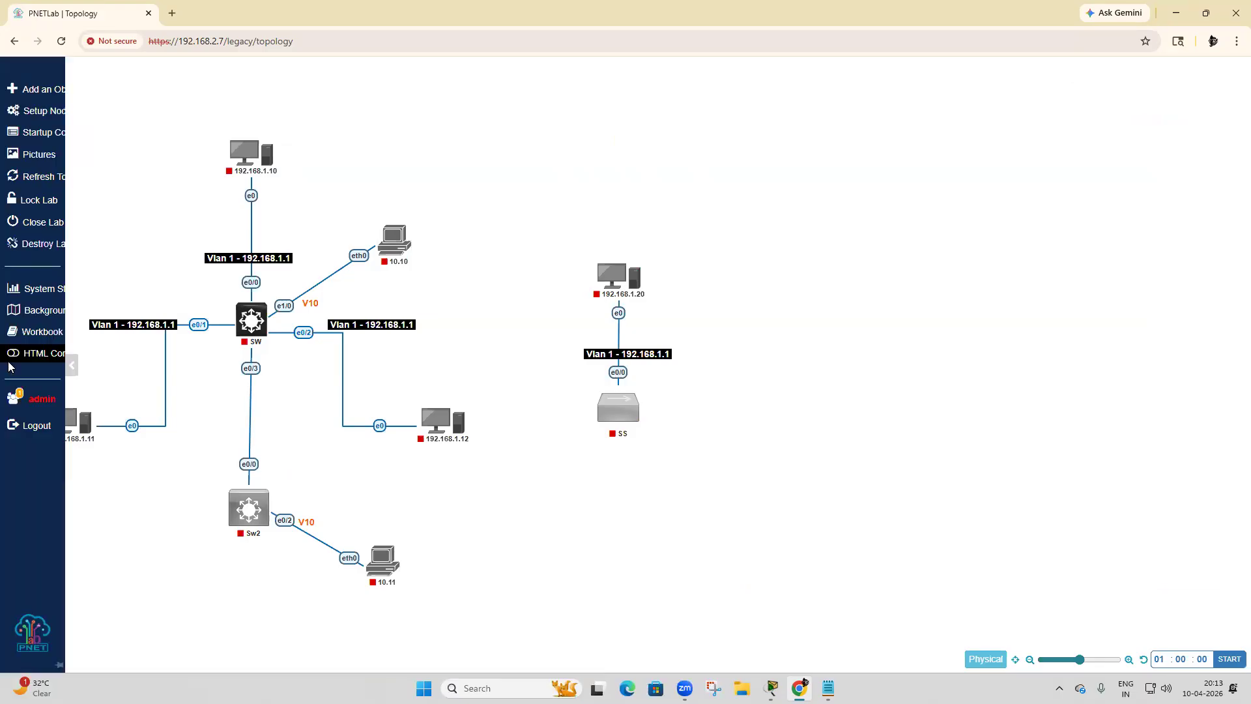
pyautogui.click(58, 233)
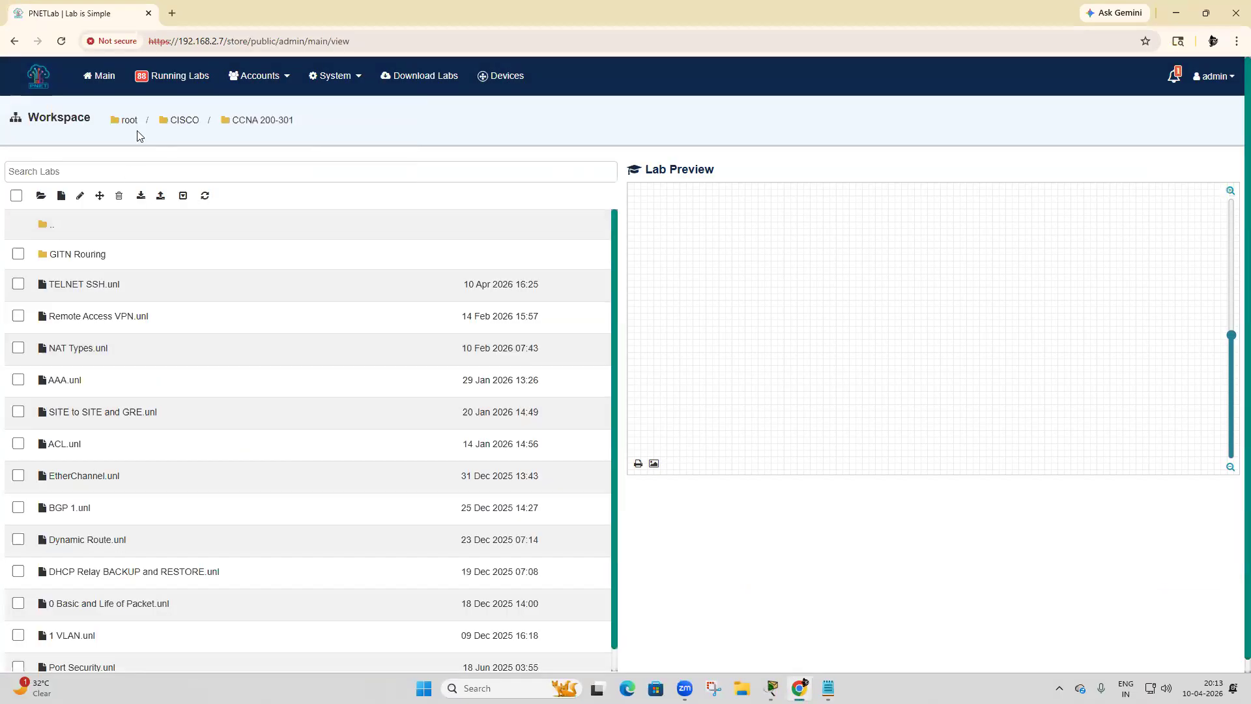
pyautogui.click(127, 120)
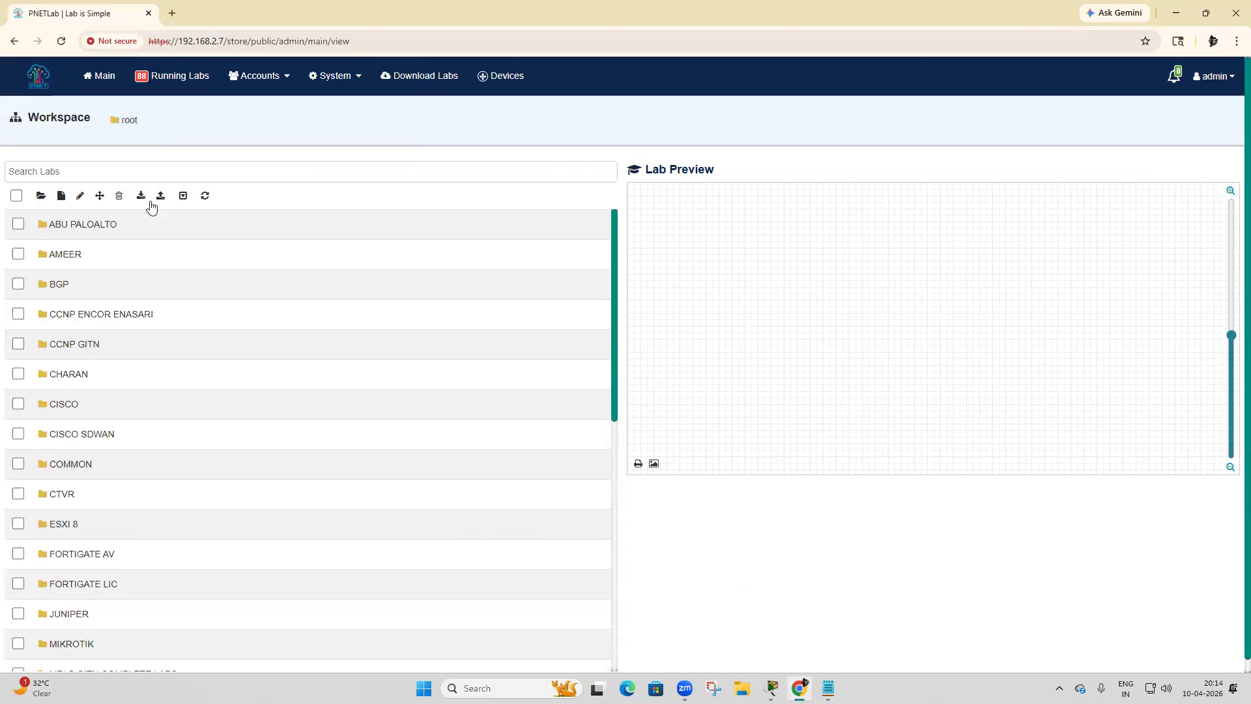
# Open the lab 4 MPLS L3VPN with Static Route and Route Reflector from the root subfolder listed between CCNP GITN and CISCO.
pyautogui.click(83, 380)
pyautogui.click(97, 255)
pyautogui.click(101, 286)
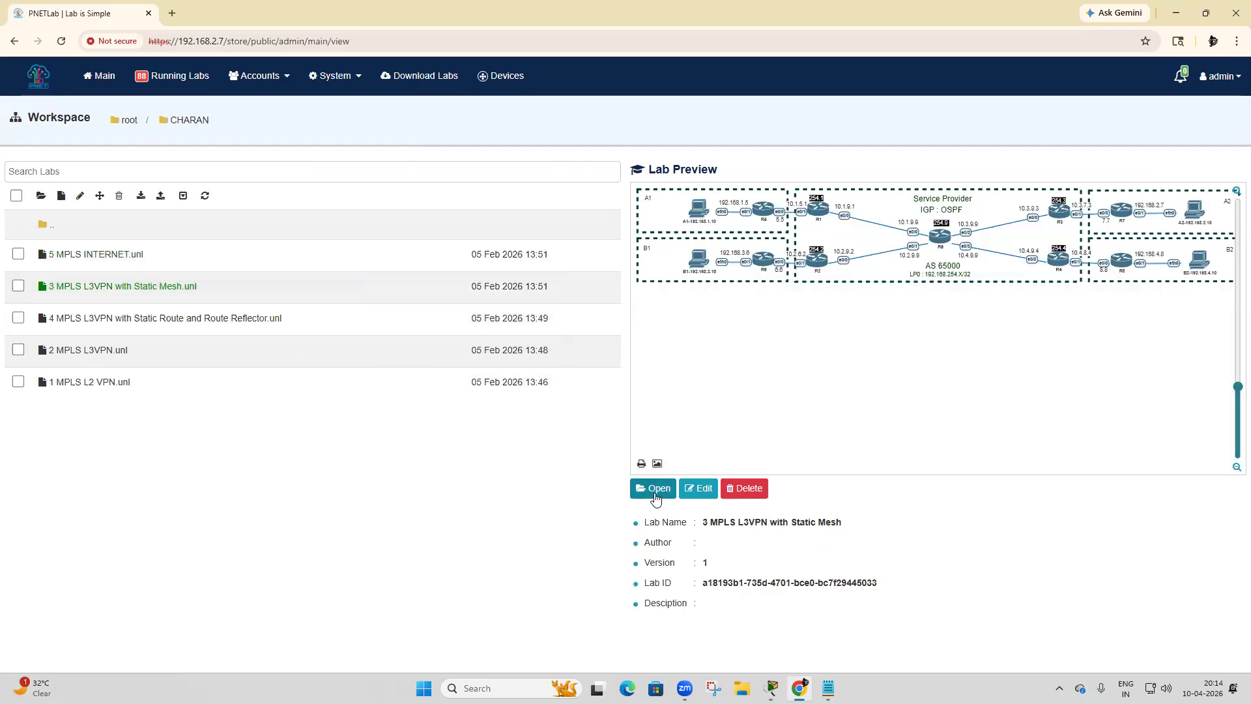
pyautogui.click(200, 319)
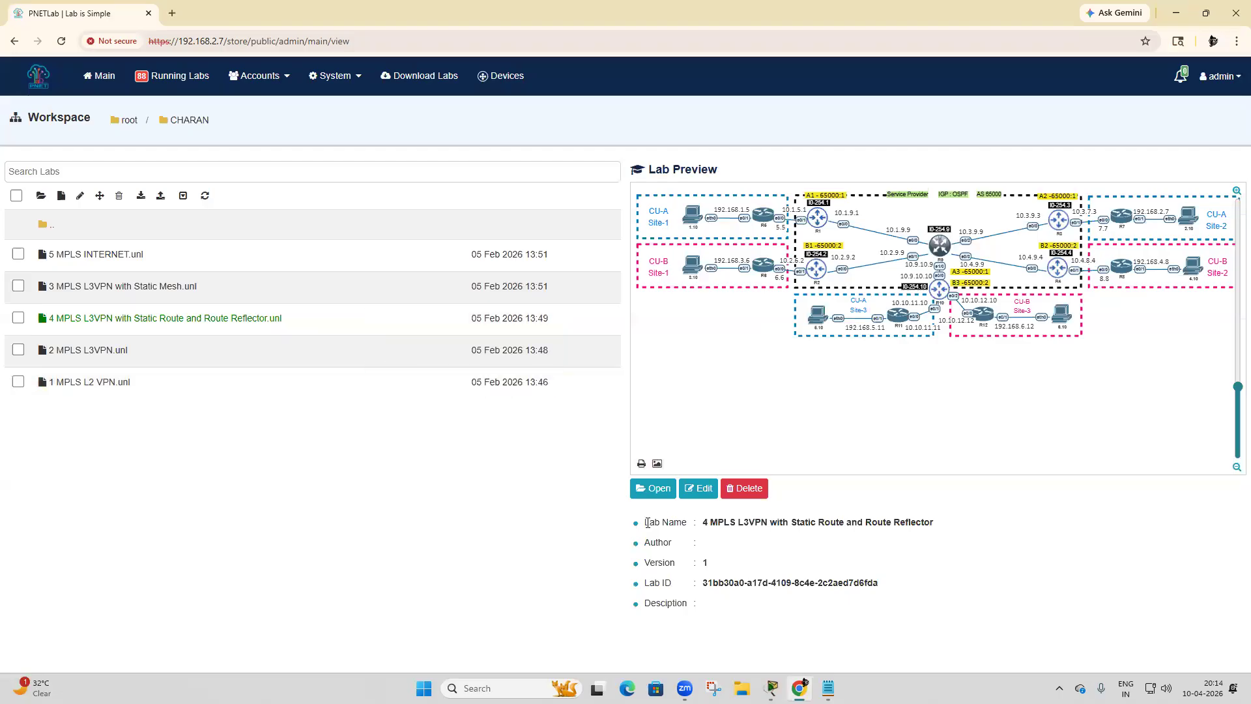
pyautogui.click(659, 488)
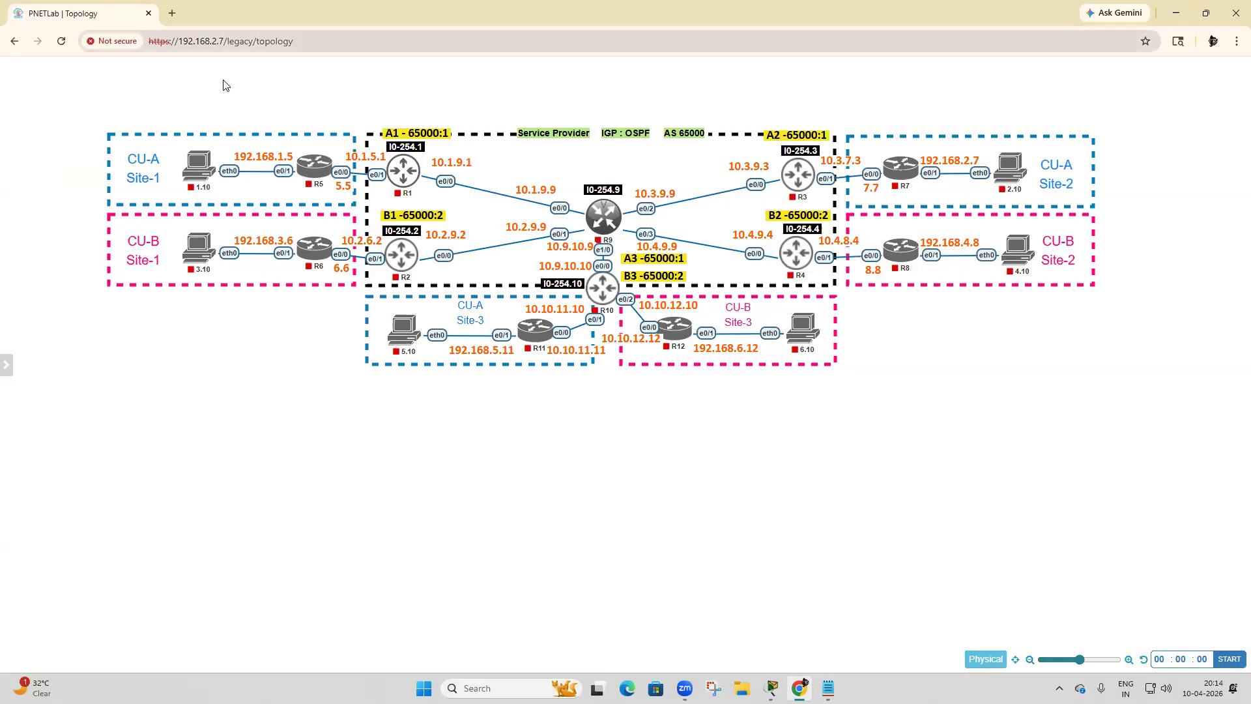
pyautogui.moveTo(90, 96)
pyautogui.mouseDown()
pyautogui.moveTo(609, 125)
pyautogui.moveTo(645, 210)
pyautogui.mouseUp()
pyautogui.moveTo(122, 311); pyautogui.dragTo(140, 99)
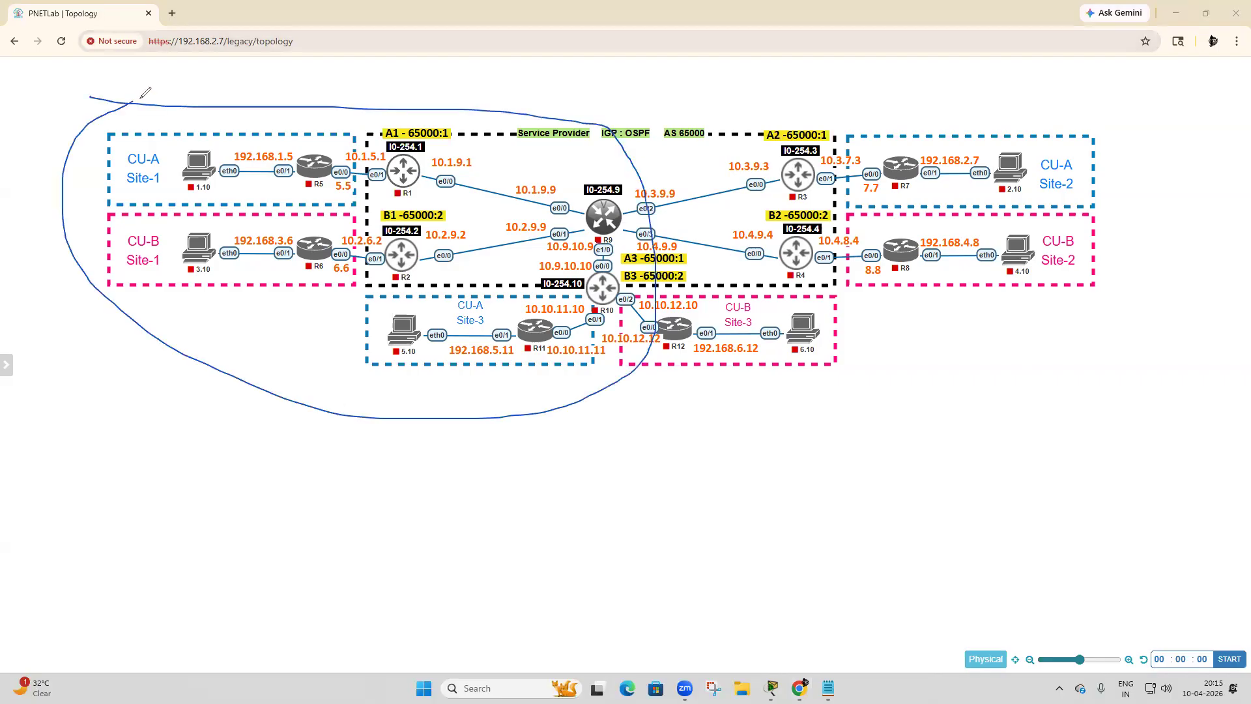